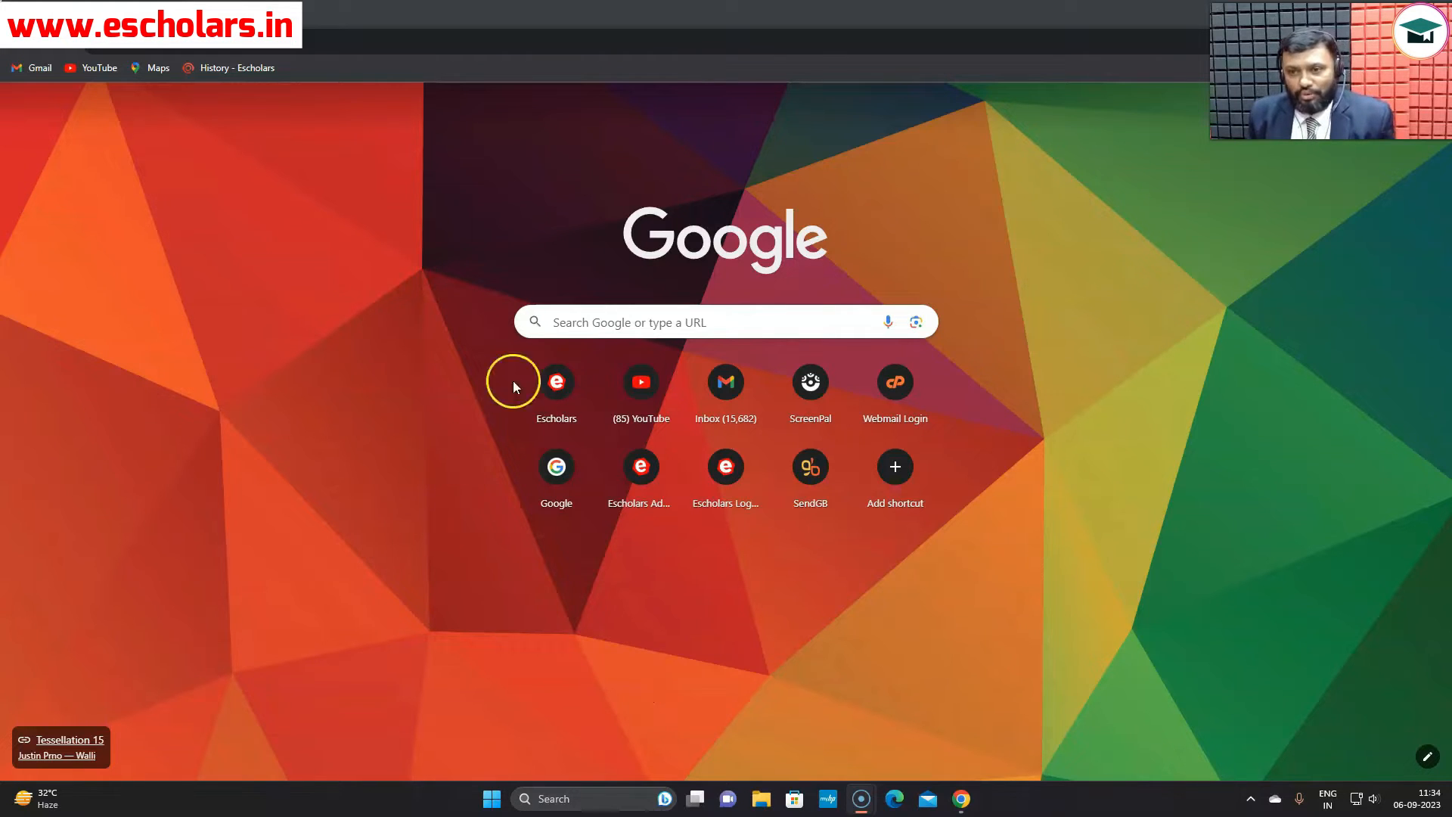
- Search 'icmai registration', open the ICMAI Admission result, then its Online Admission registration system
left_click(605, 324)
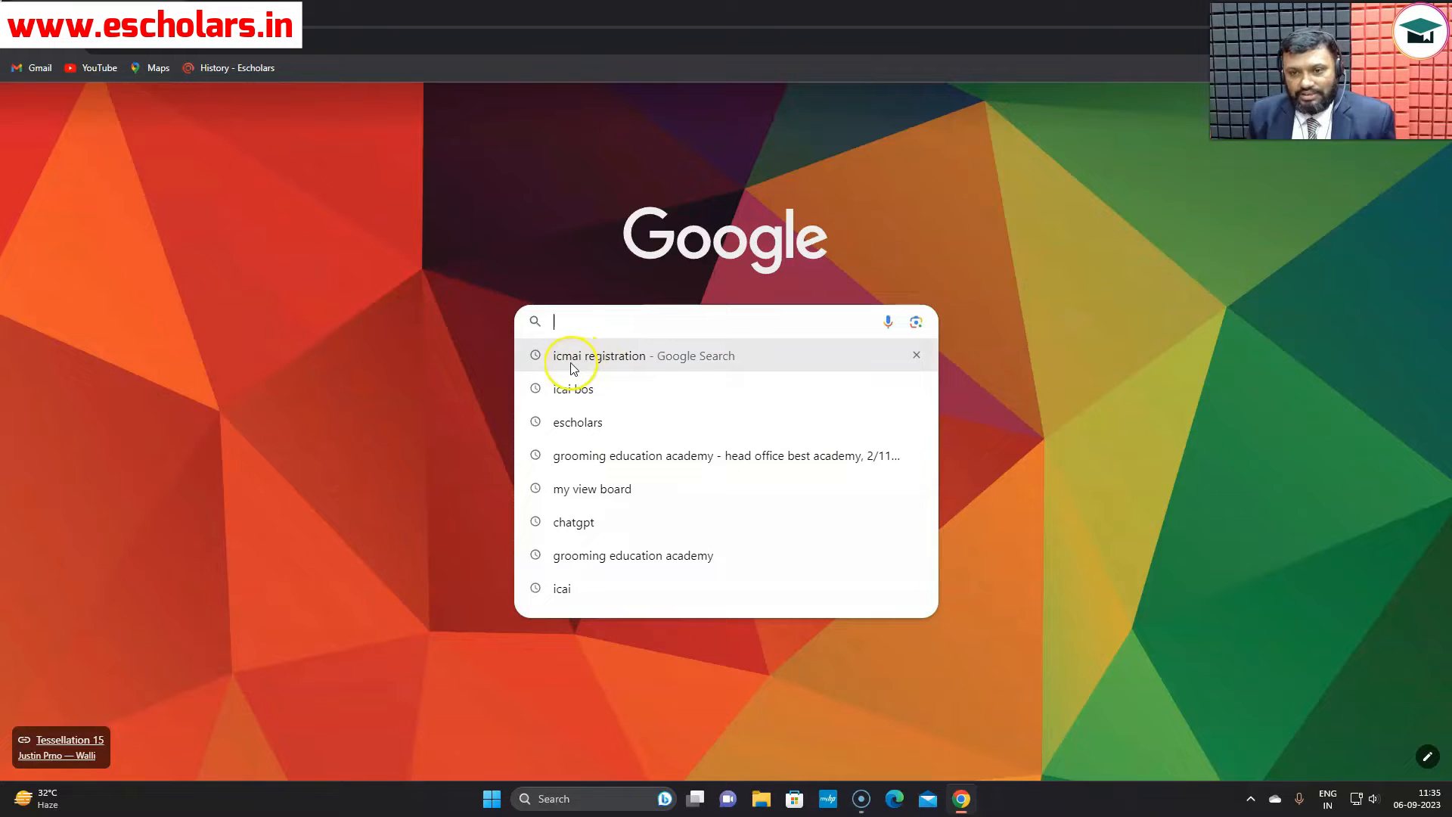
left_click(615, 361)
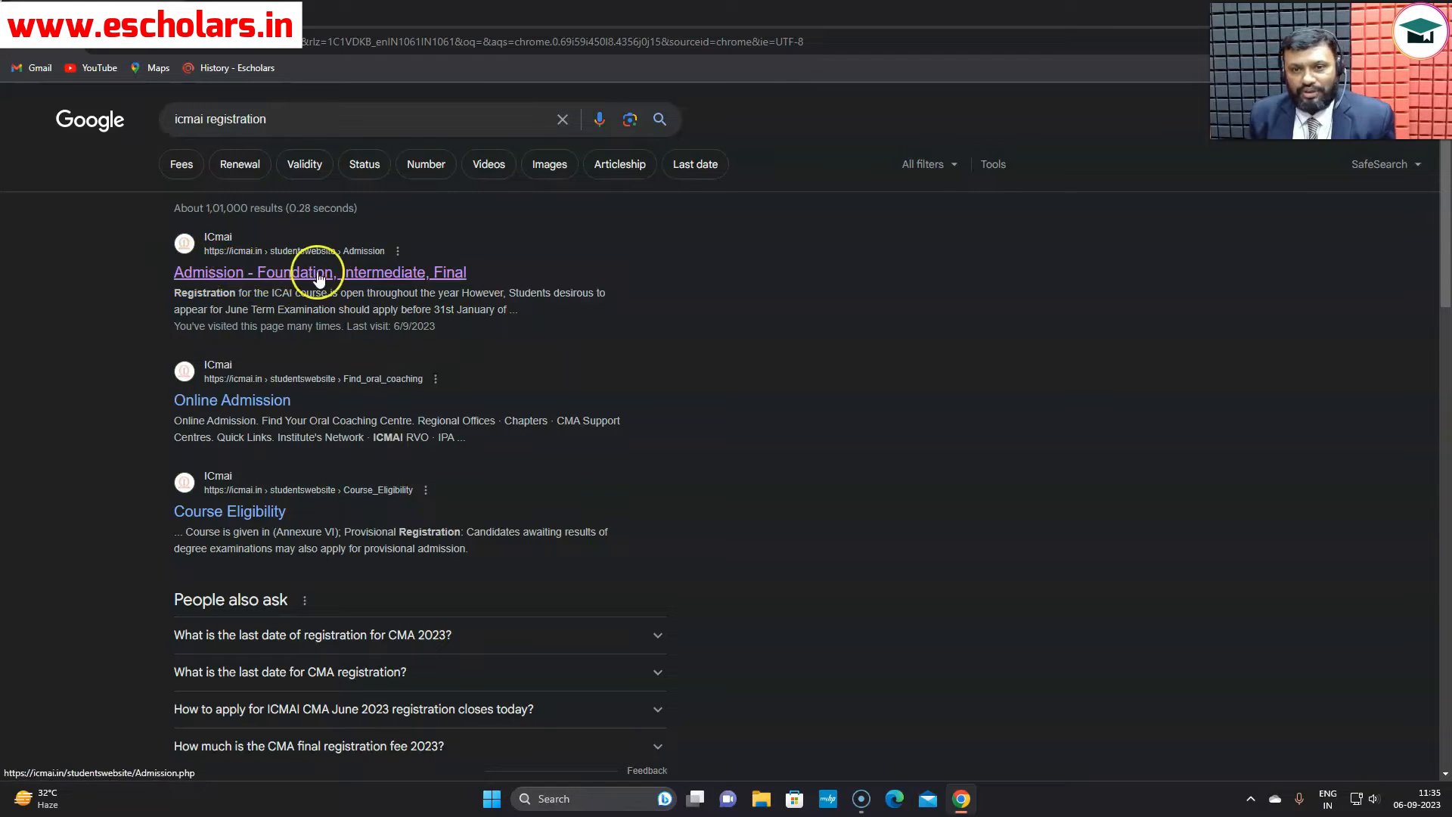
left_click(423, 272)
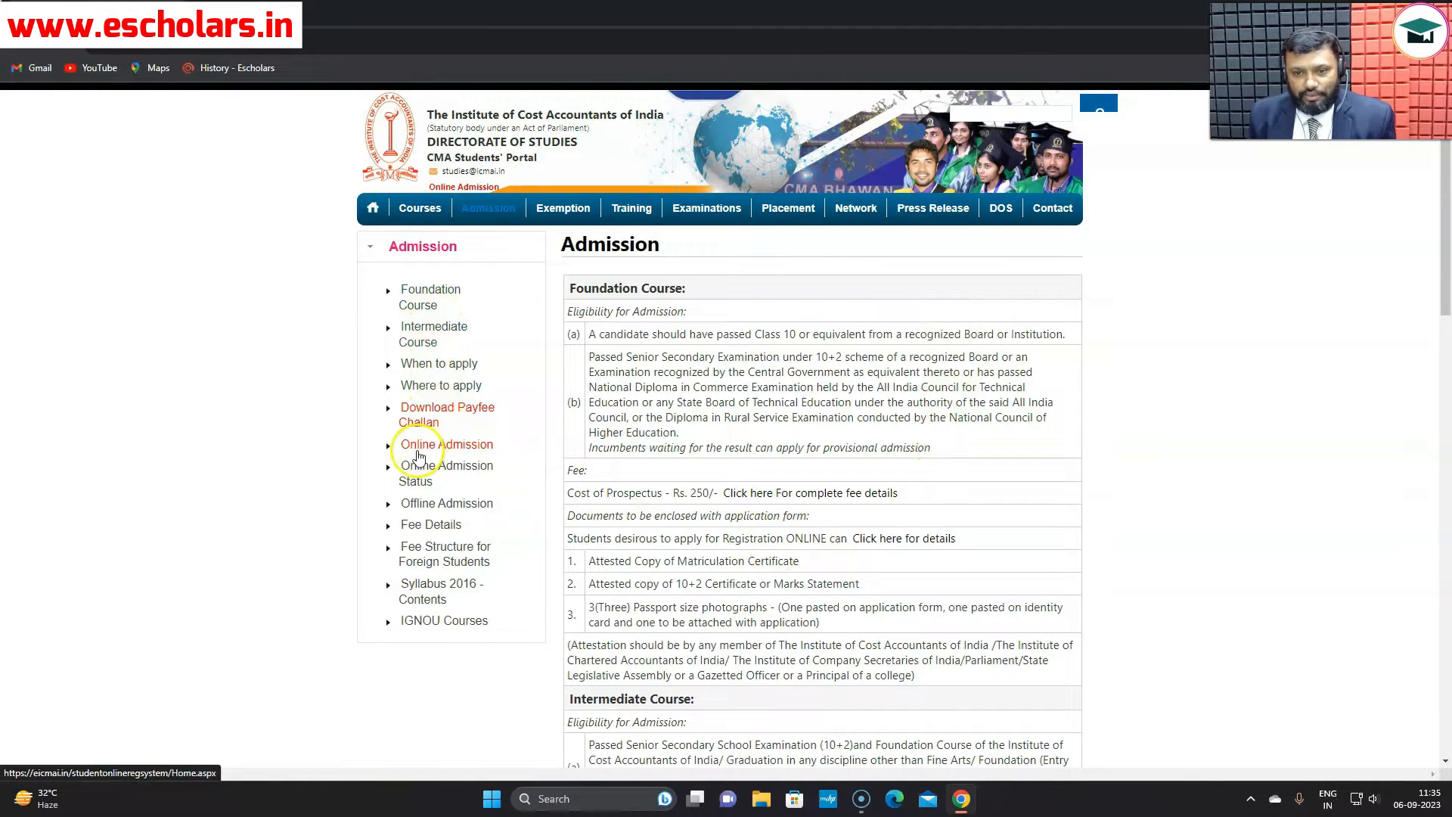
left_click(444, 450)
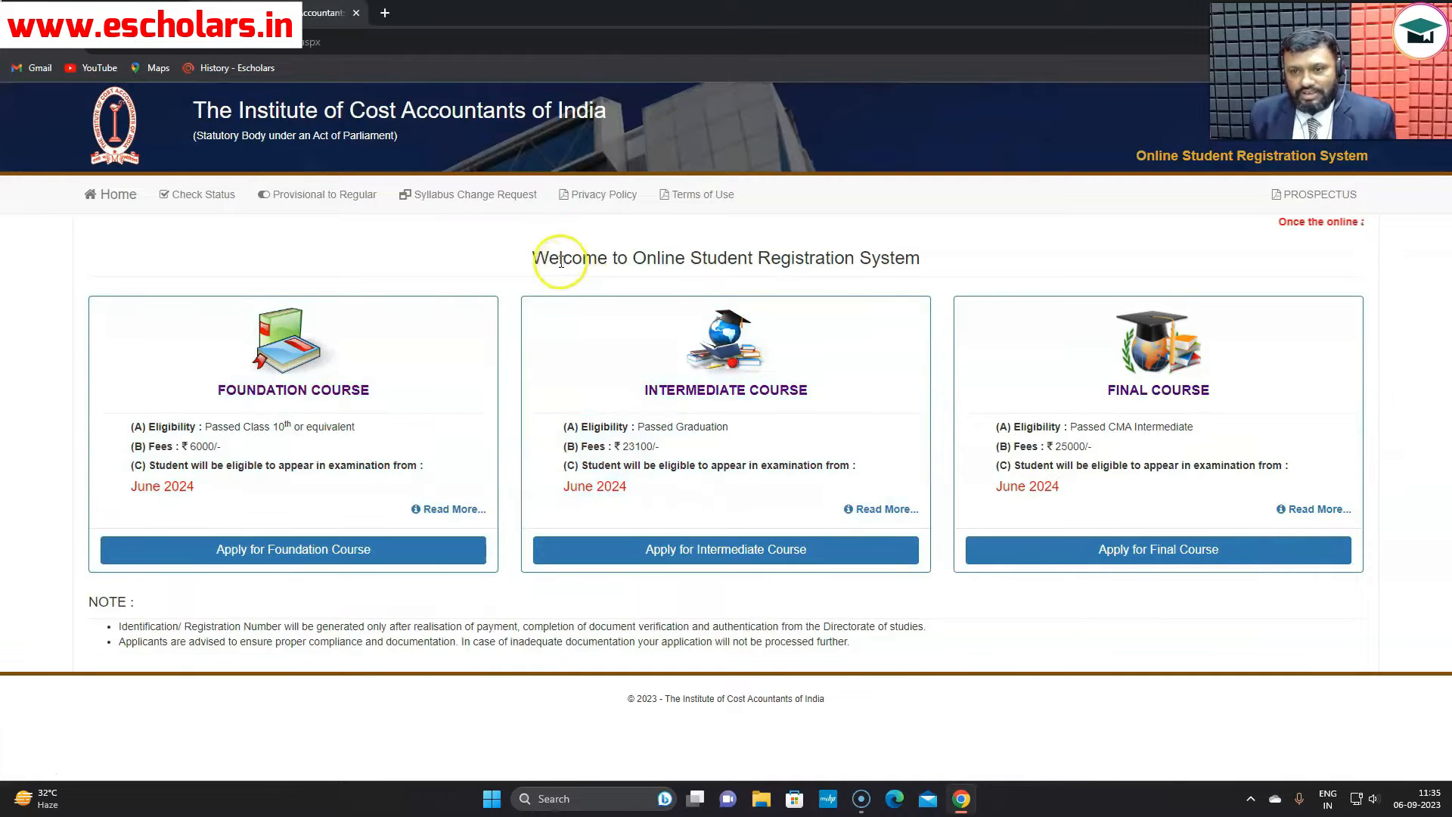
- Highlight the welcome heading and June 2024 exam date, then view the Foundation Course details
left_click_drag(531, 257, 927, 247)
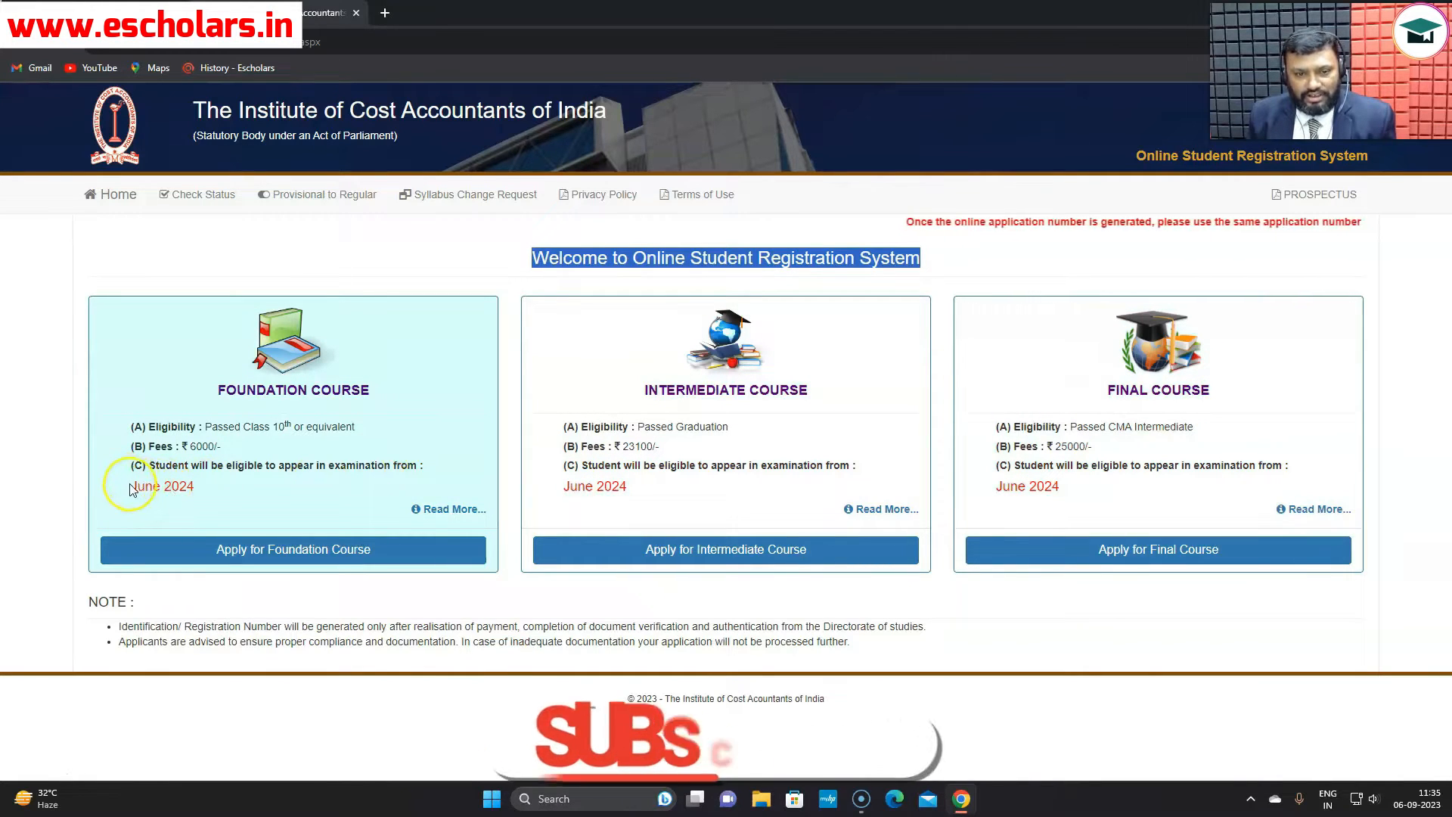
left_click_drag(137, 487, 227, 486)
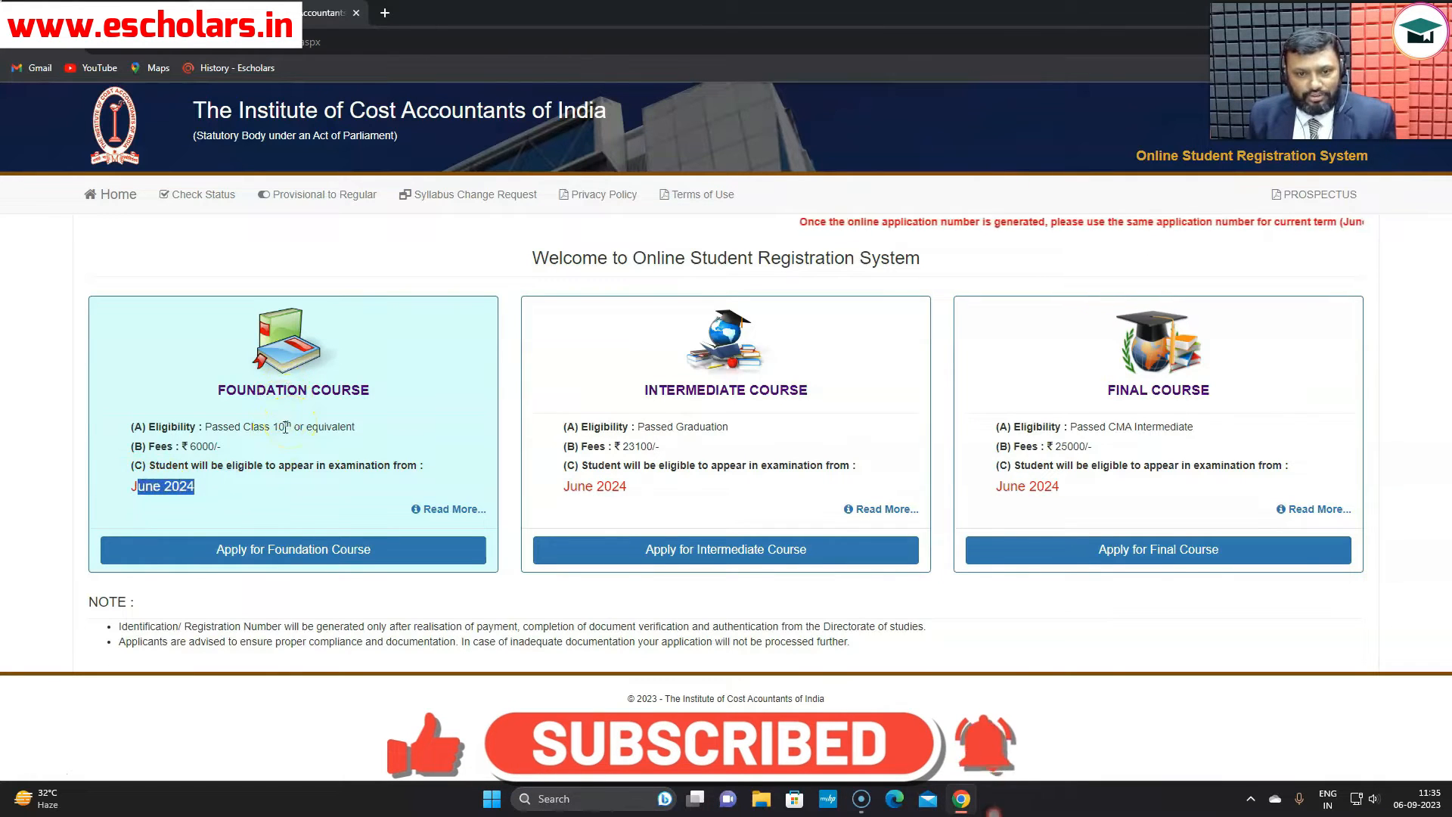
left_click(452, 510)
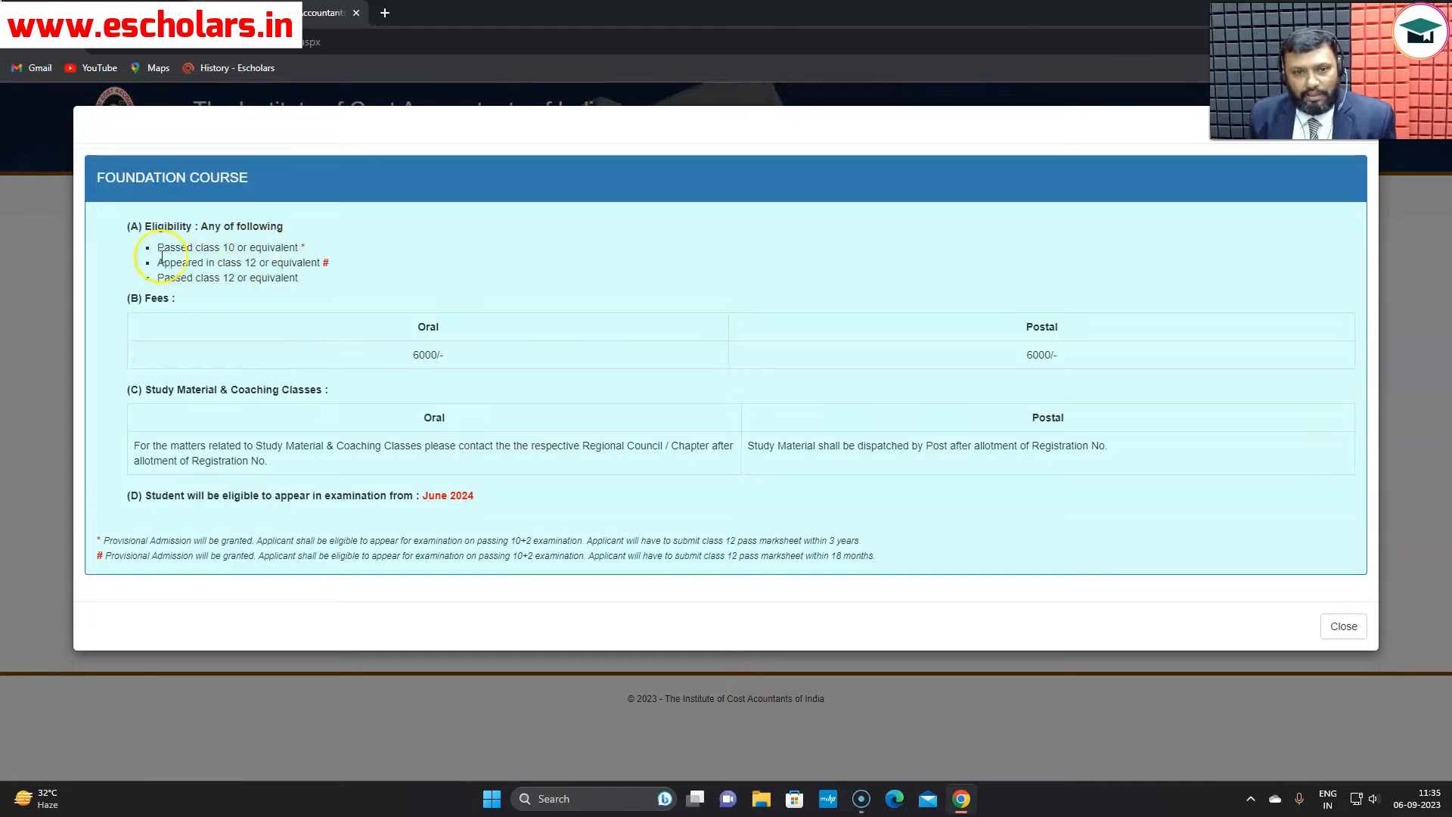
- Highlight the class 12 eligibility lines and the 6000/- Oral and Postal fees
left_click_drag(164, 261, 321, 275)
left_click(367, 288)
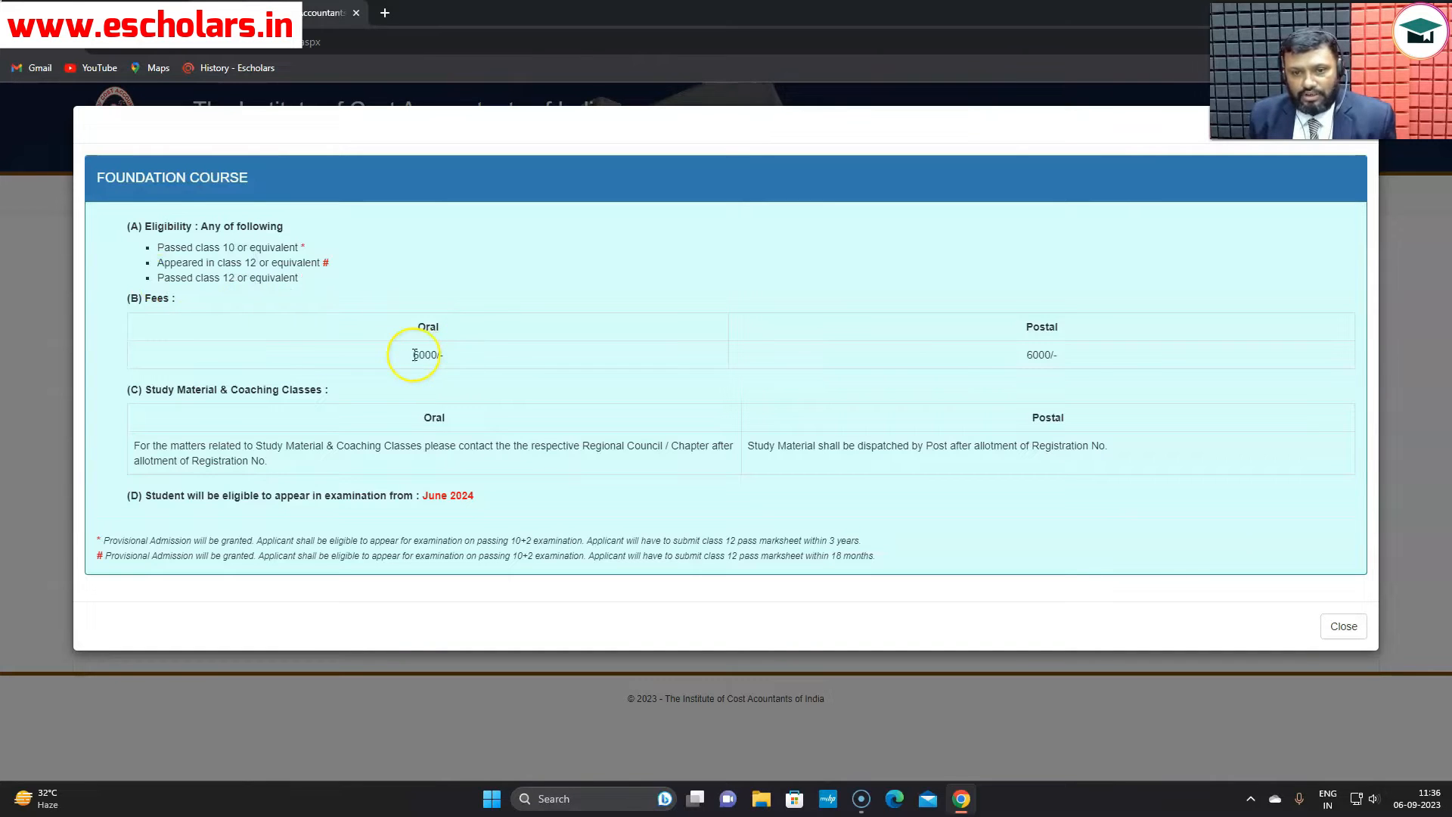
left_click_drag(415, 354, 457, 353)
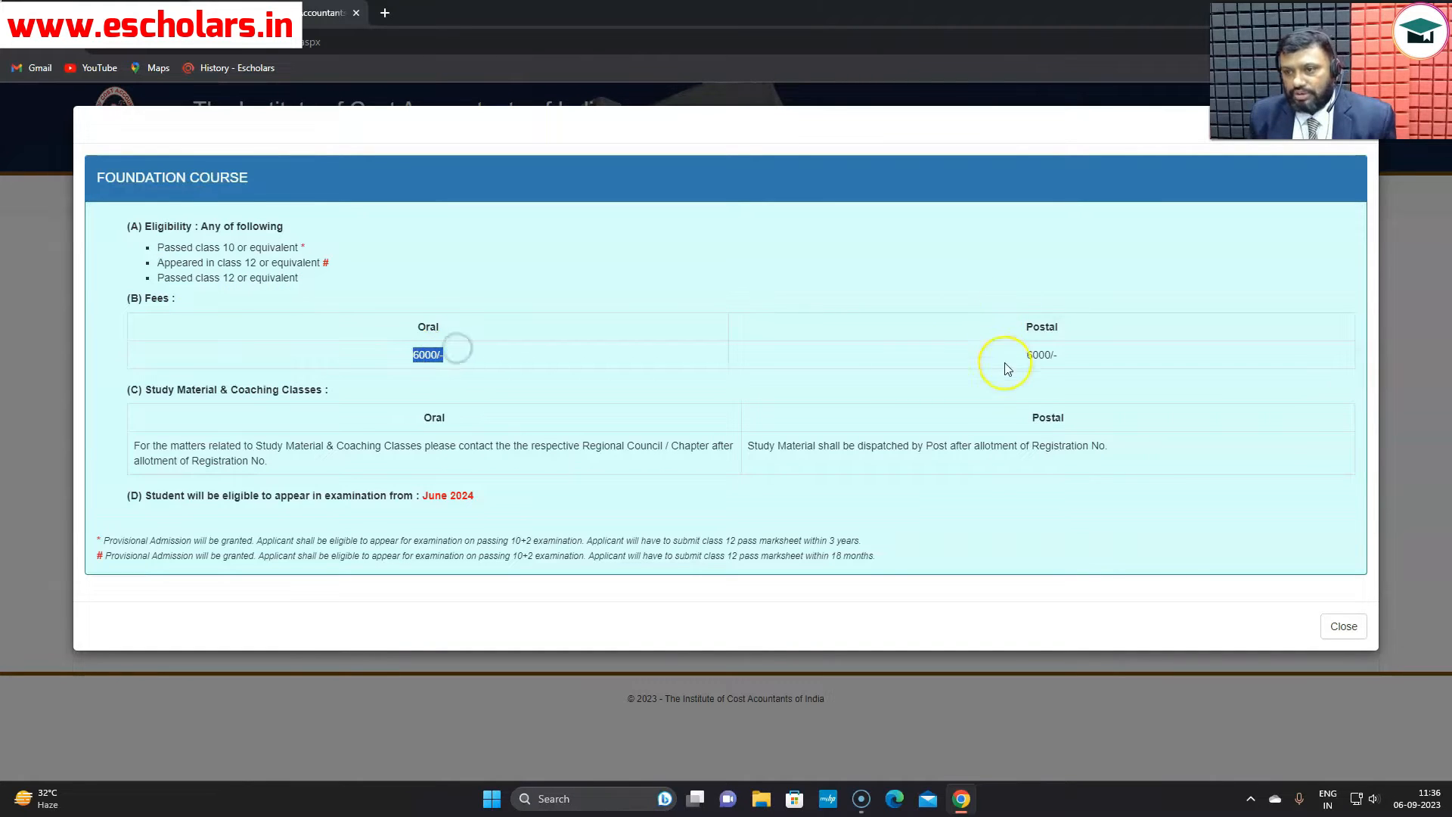
left_click_drag(1027, 356, 1080, 359)
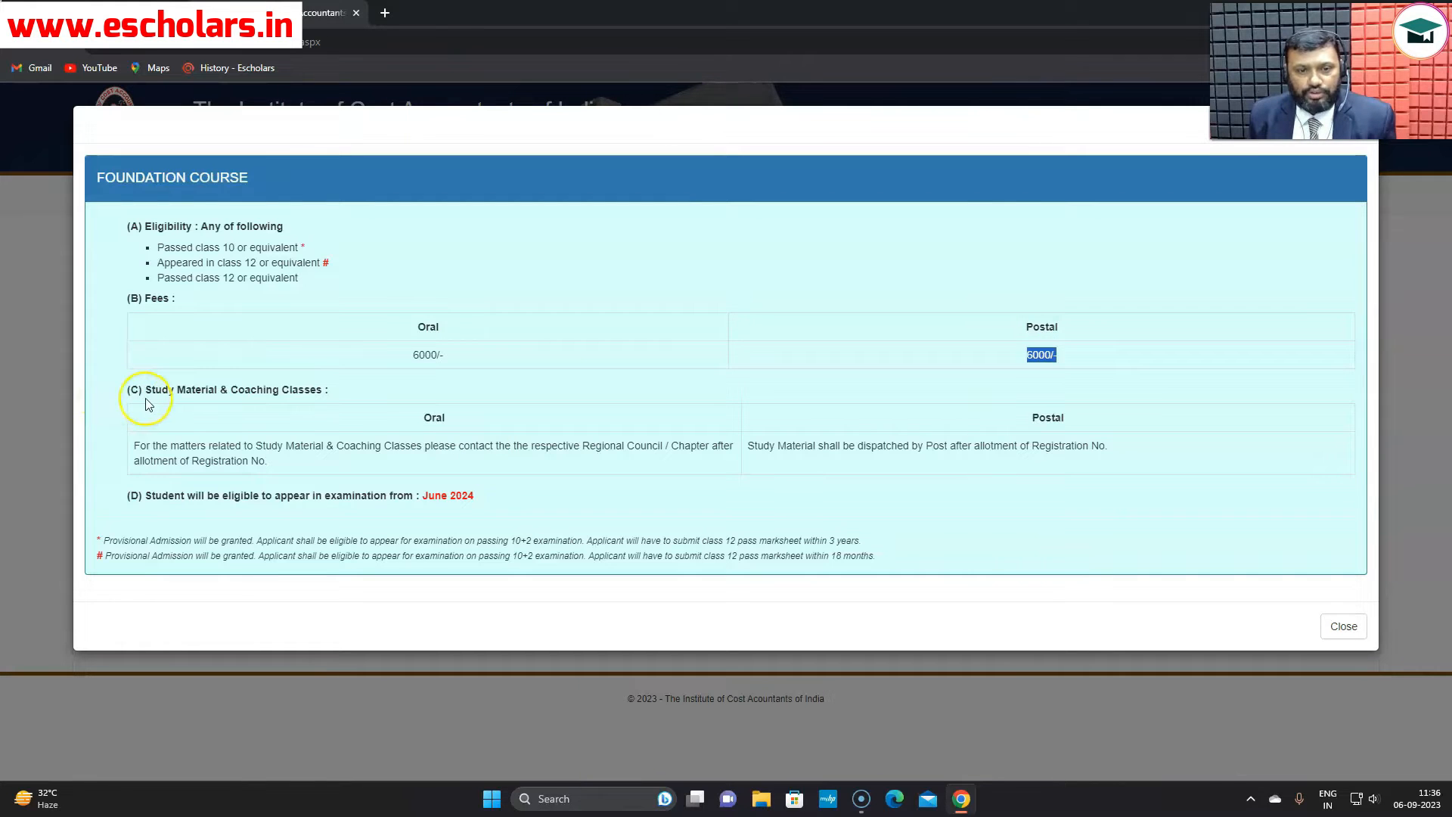
- Highlight the Oral and Postal study material and coaching text, then close the details
left_click_drag(142, 389, 329, 378)
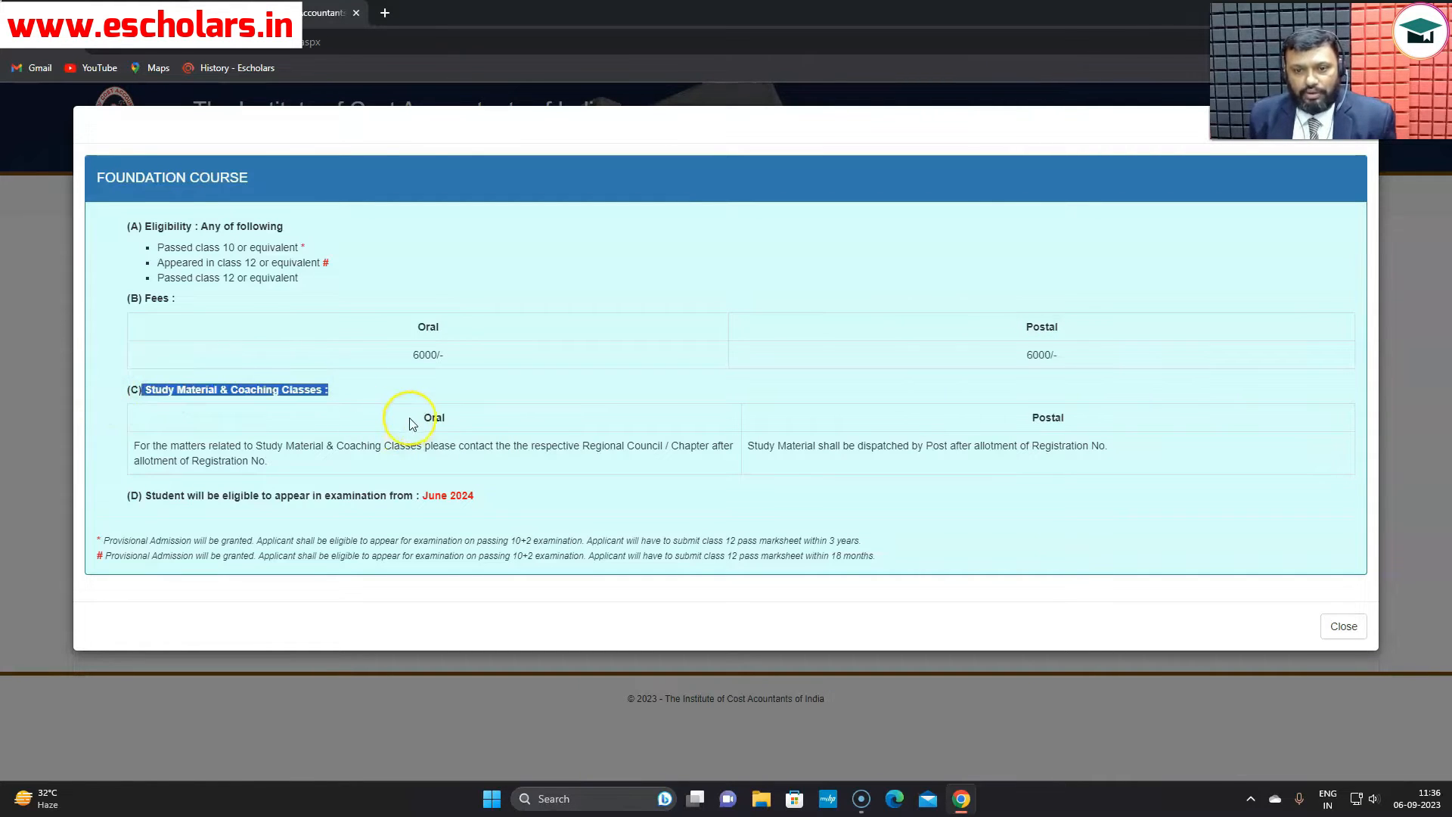
left_click_drag(422, 421, 451, 425)
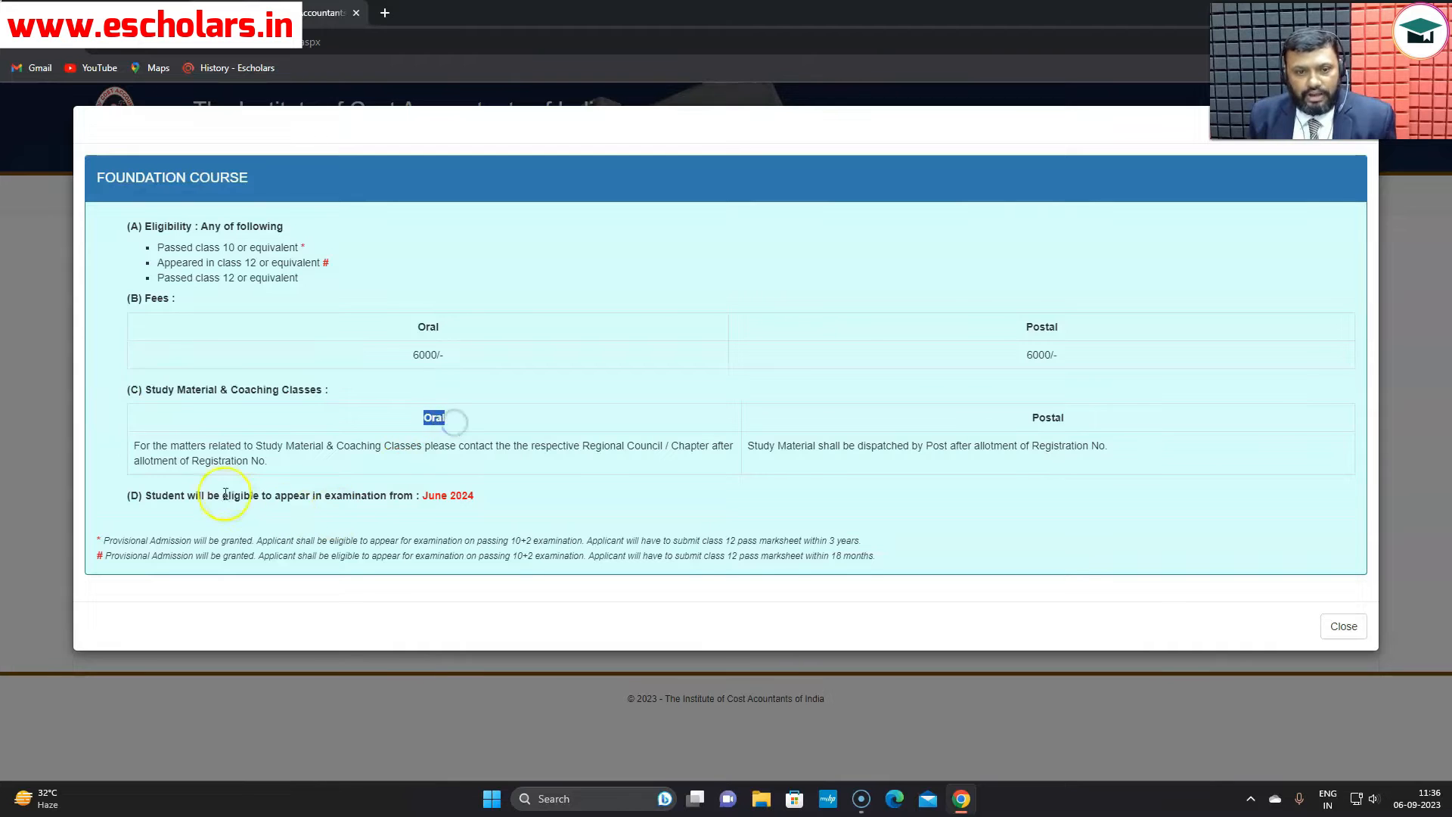
left_click_drag(135, 446, 639, 449)
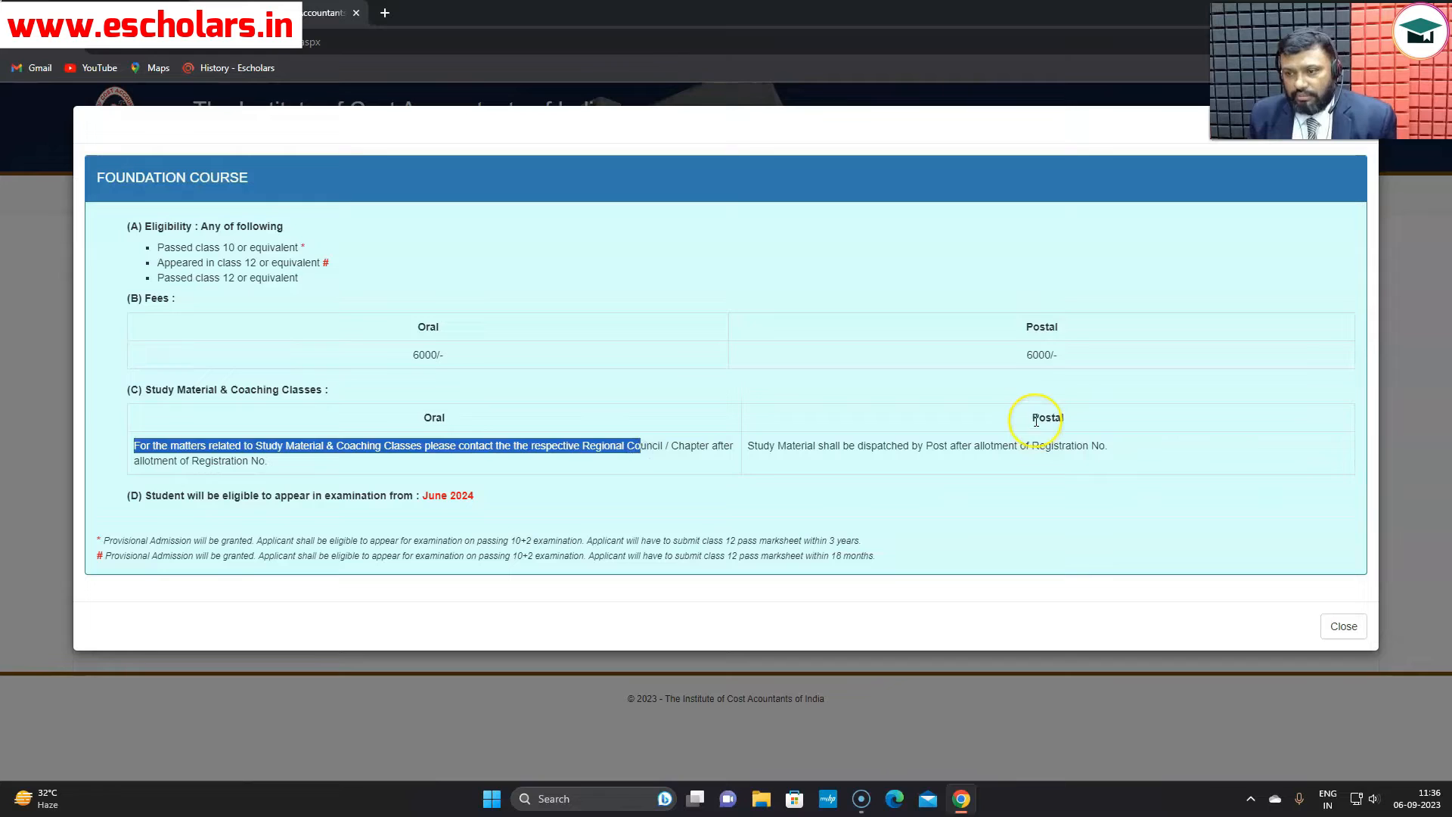
left_click_drag(1035, 420, 1076, 422)
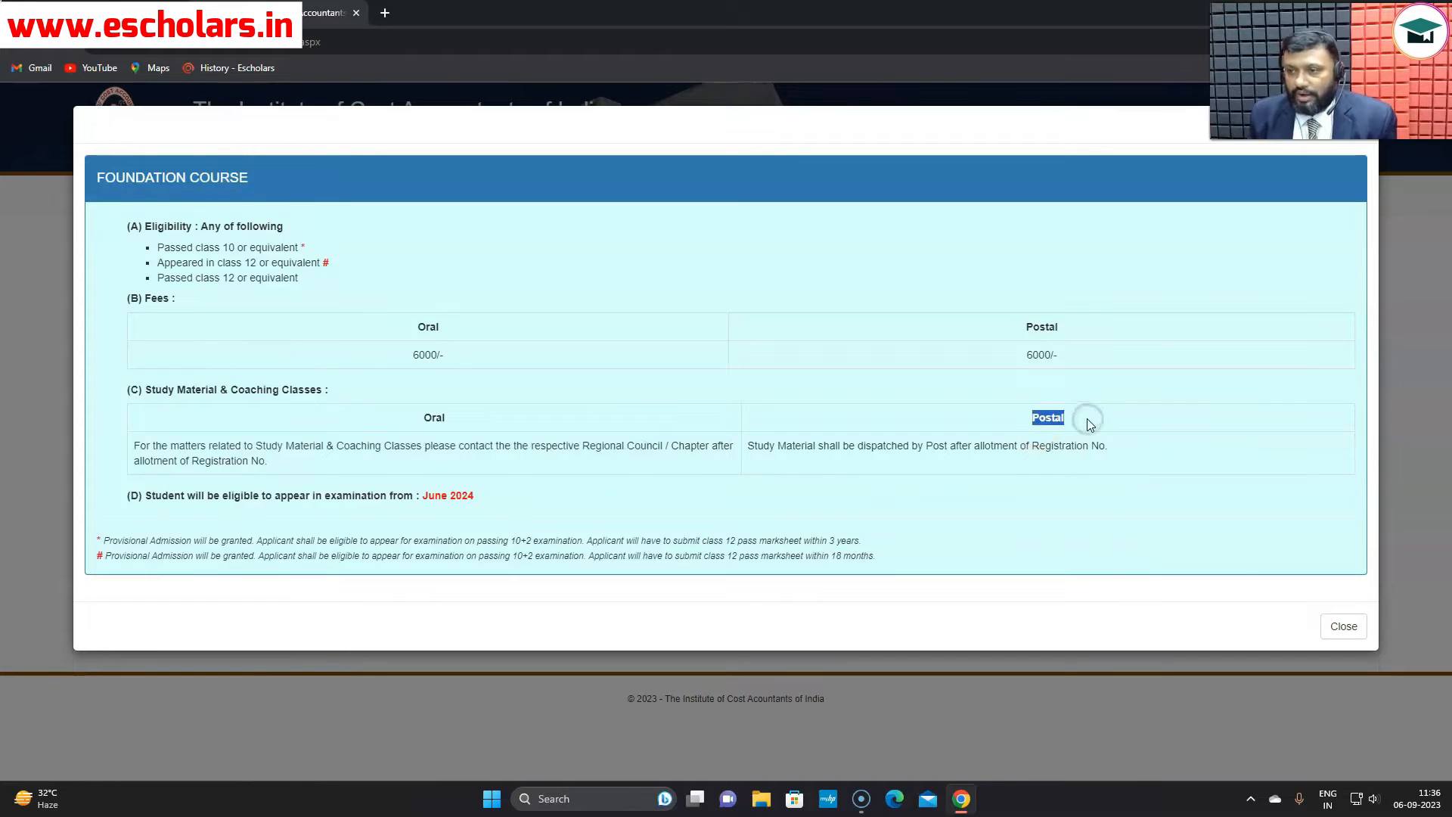
left_click_drag(749, 444, 920, 444)
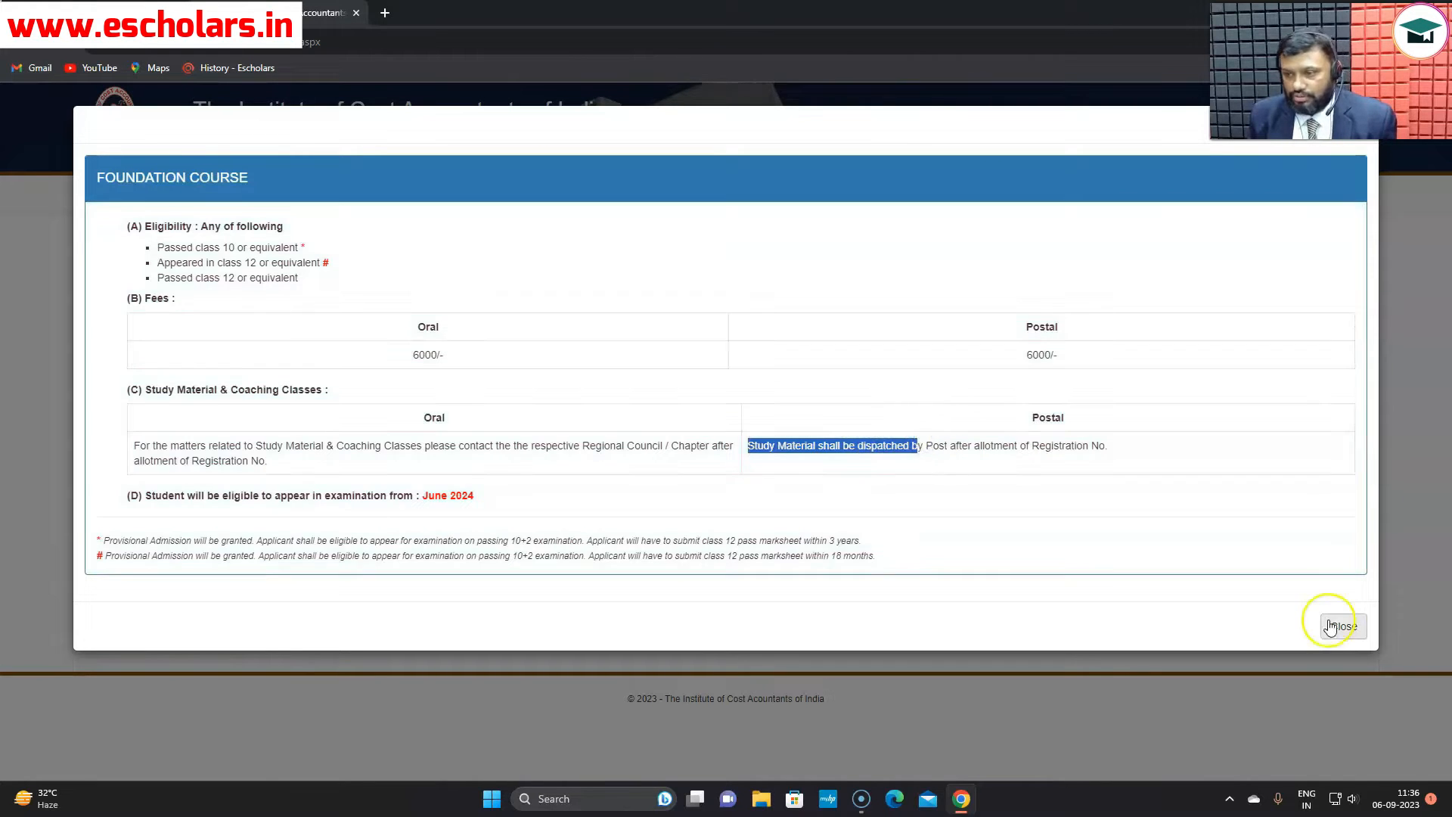
left_click(1342, 625)
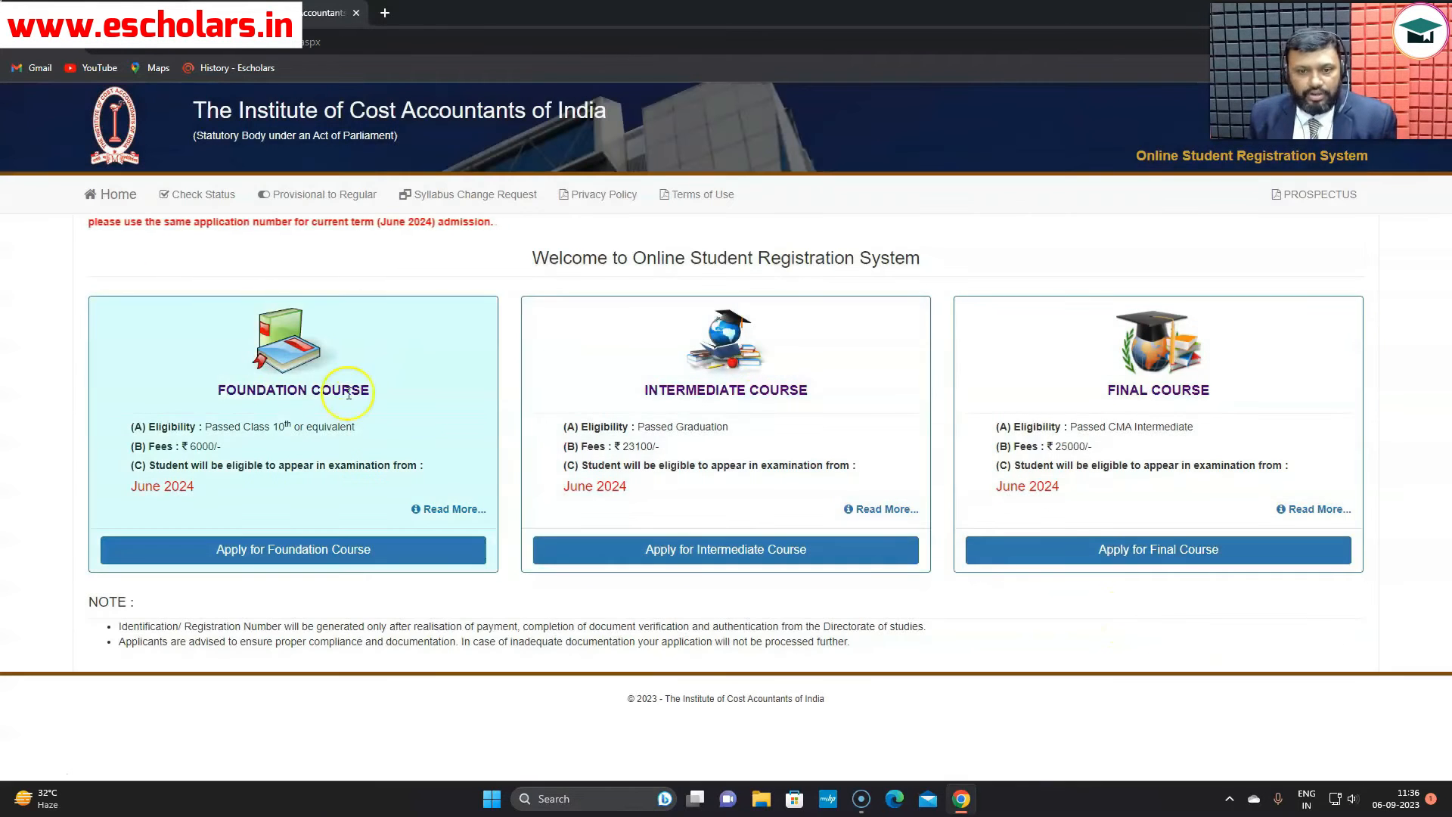
- Start the Foundation Course application to bring up the blank registration form
left_click(250, 559)
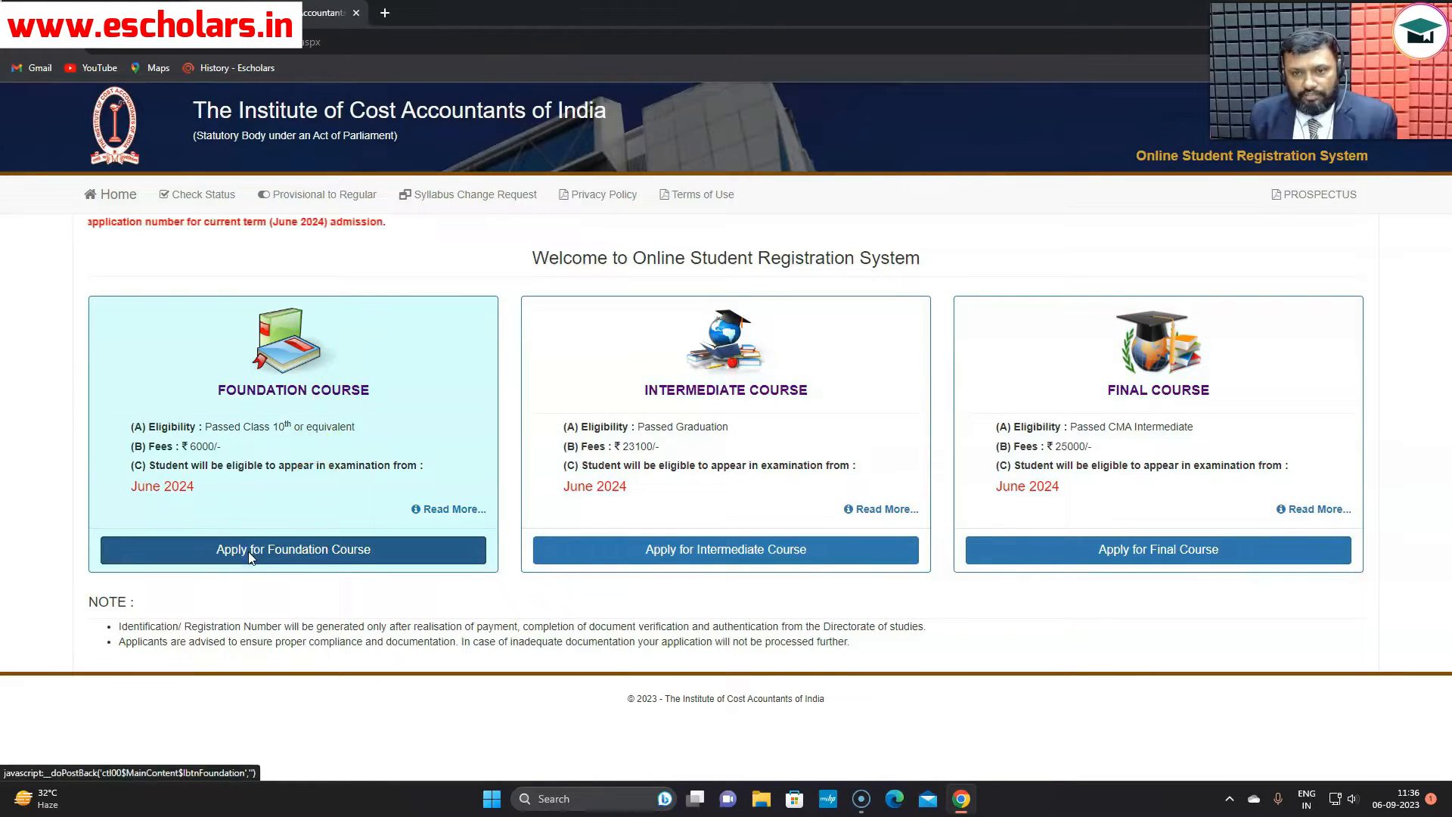
left_click(308, 557)
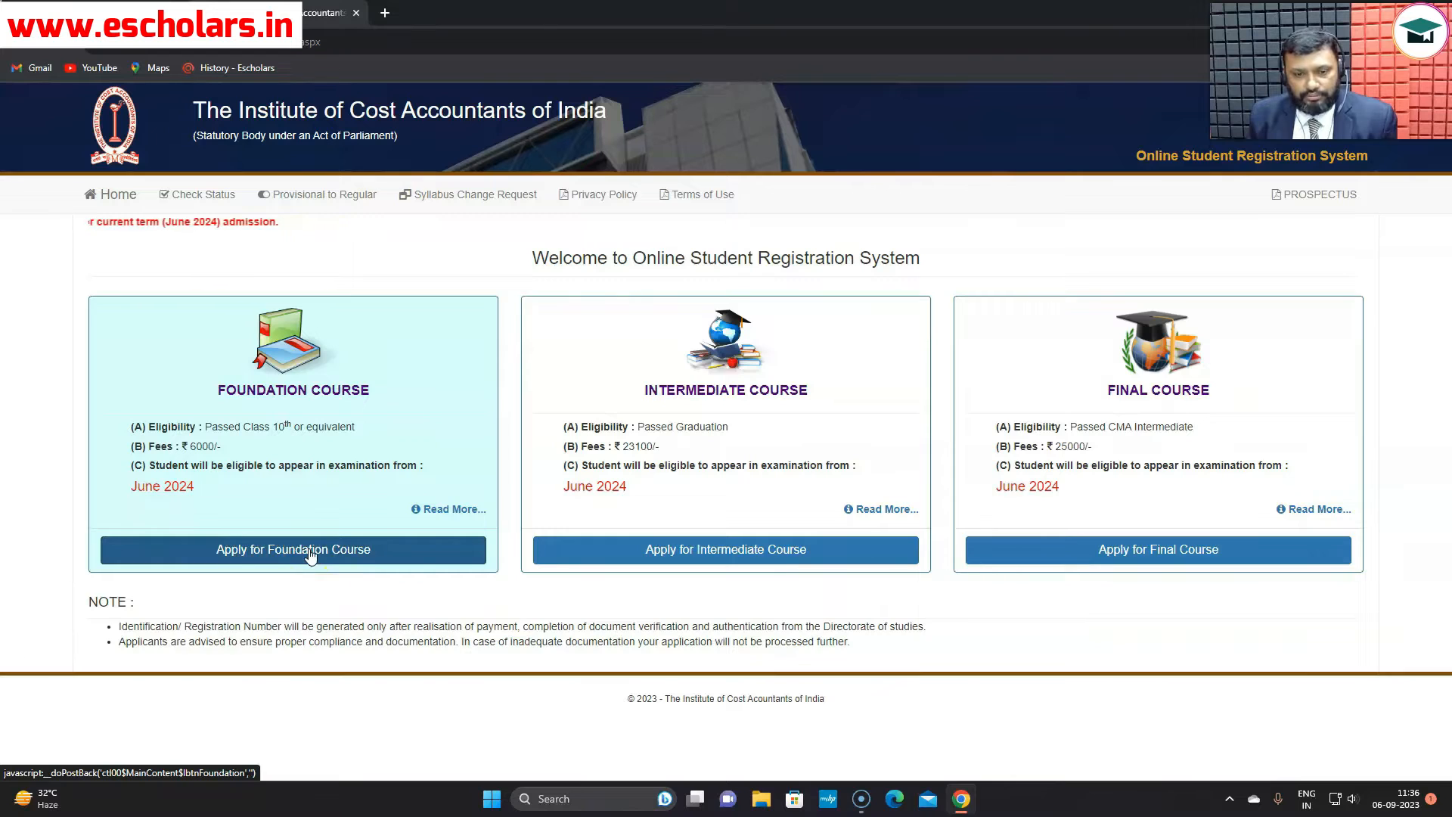
left_click(342, 318)
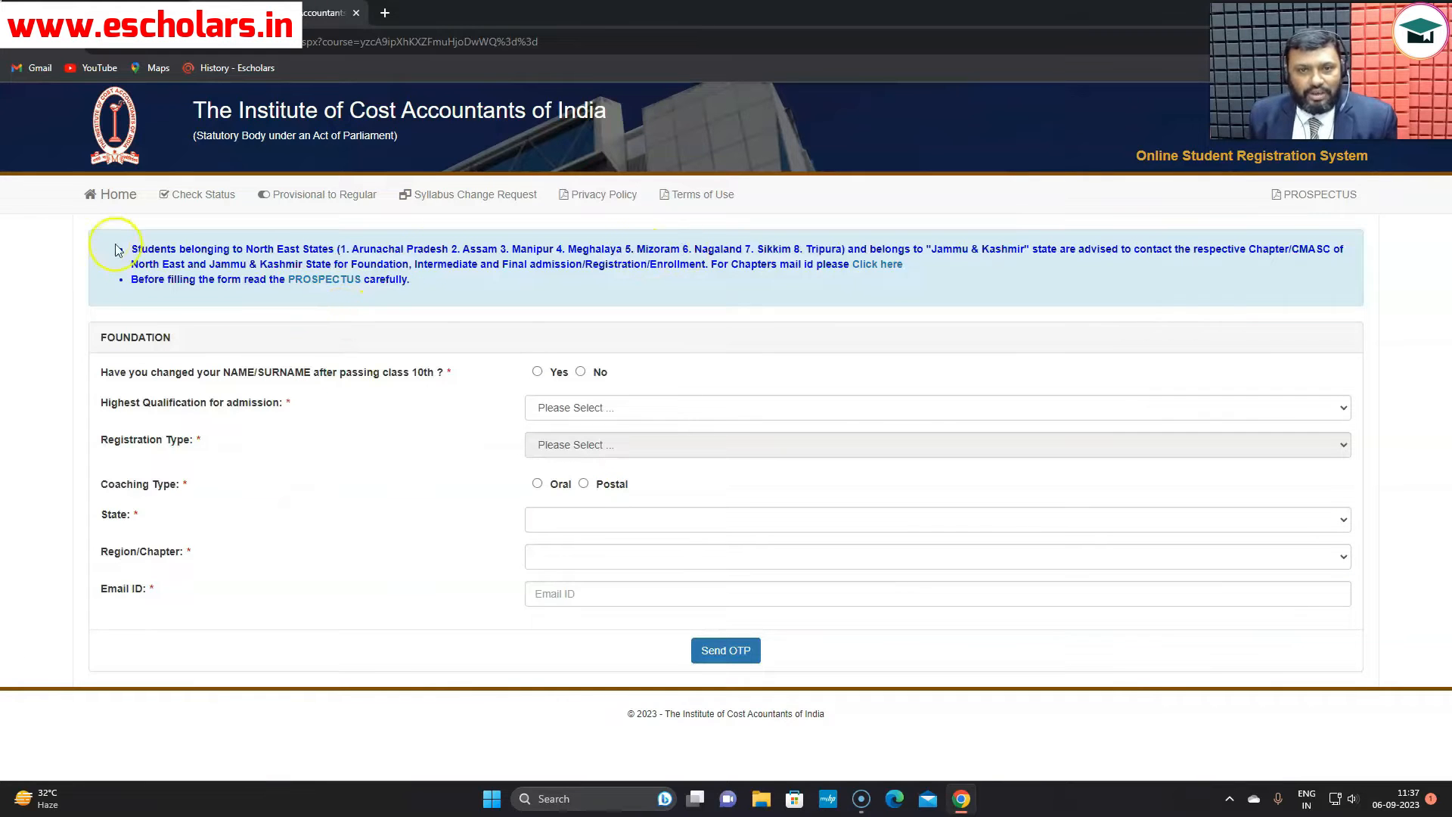
- Highlight the North East States and Jammu & Kashmir notice, then open the CMA prospectus
left_click_drag(131, 247, 819, 259)
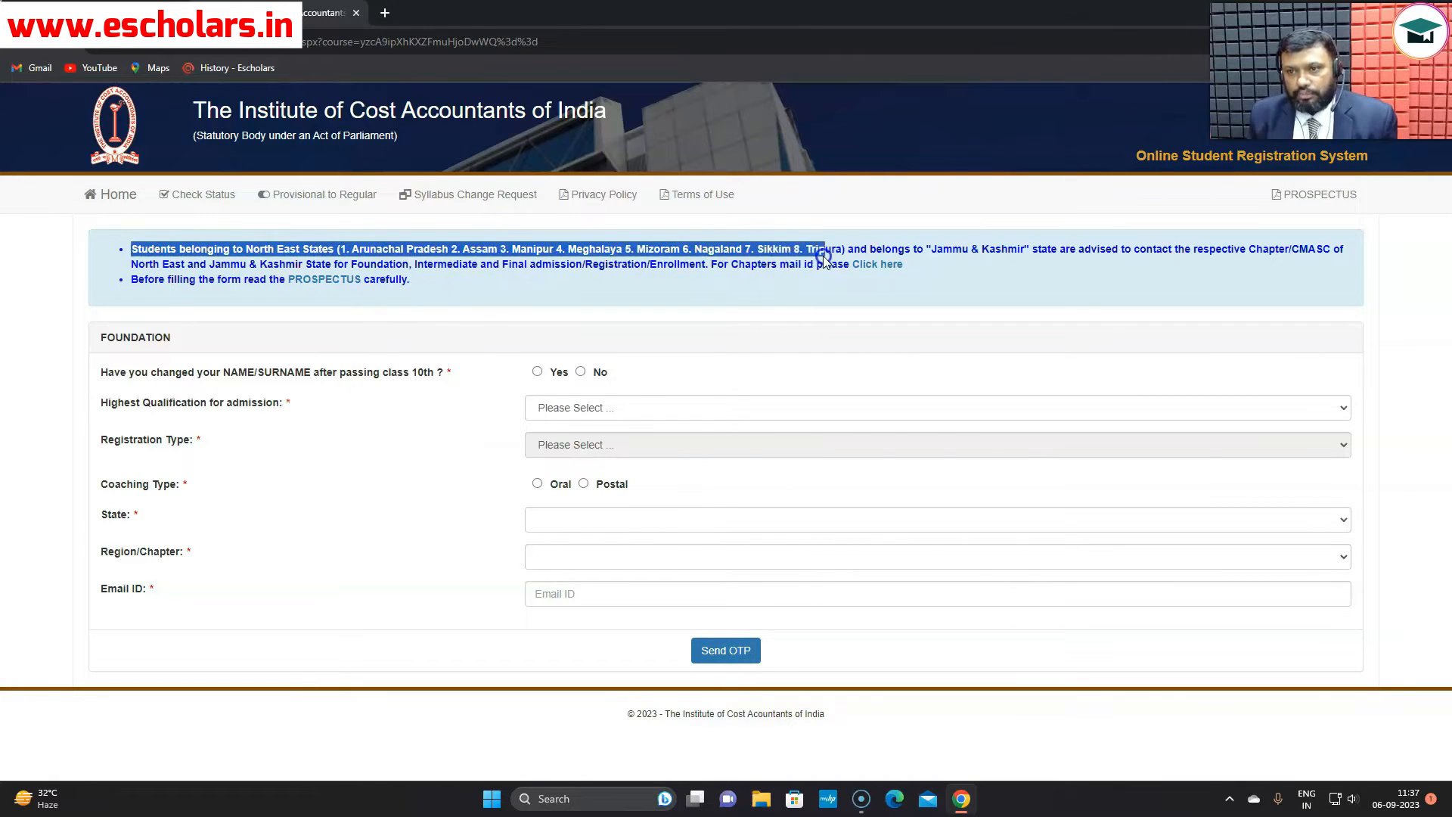
left_click_drag(935, 251, 1056, 257)
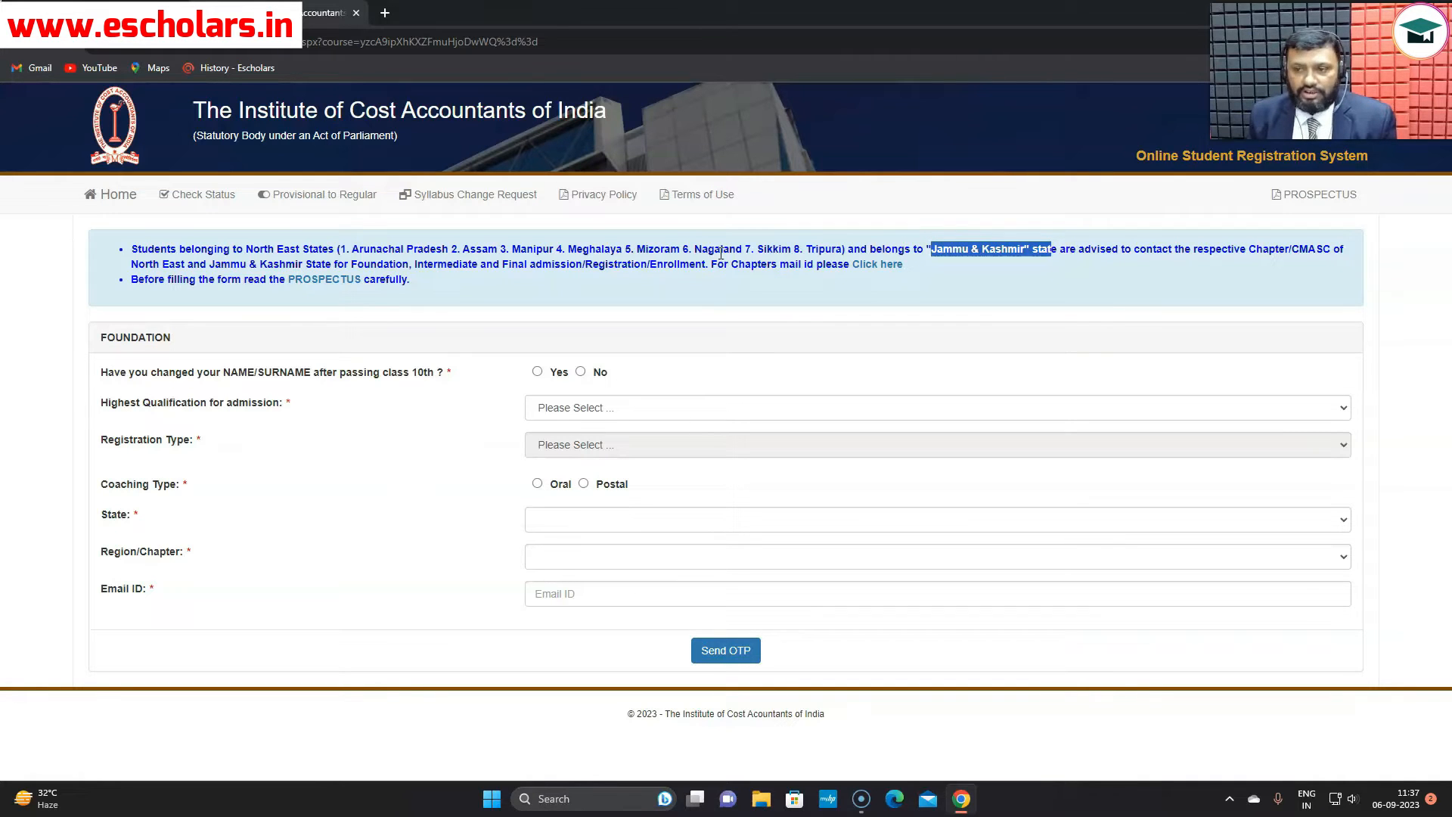
left_click(1322, 196)
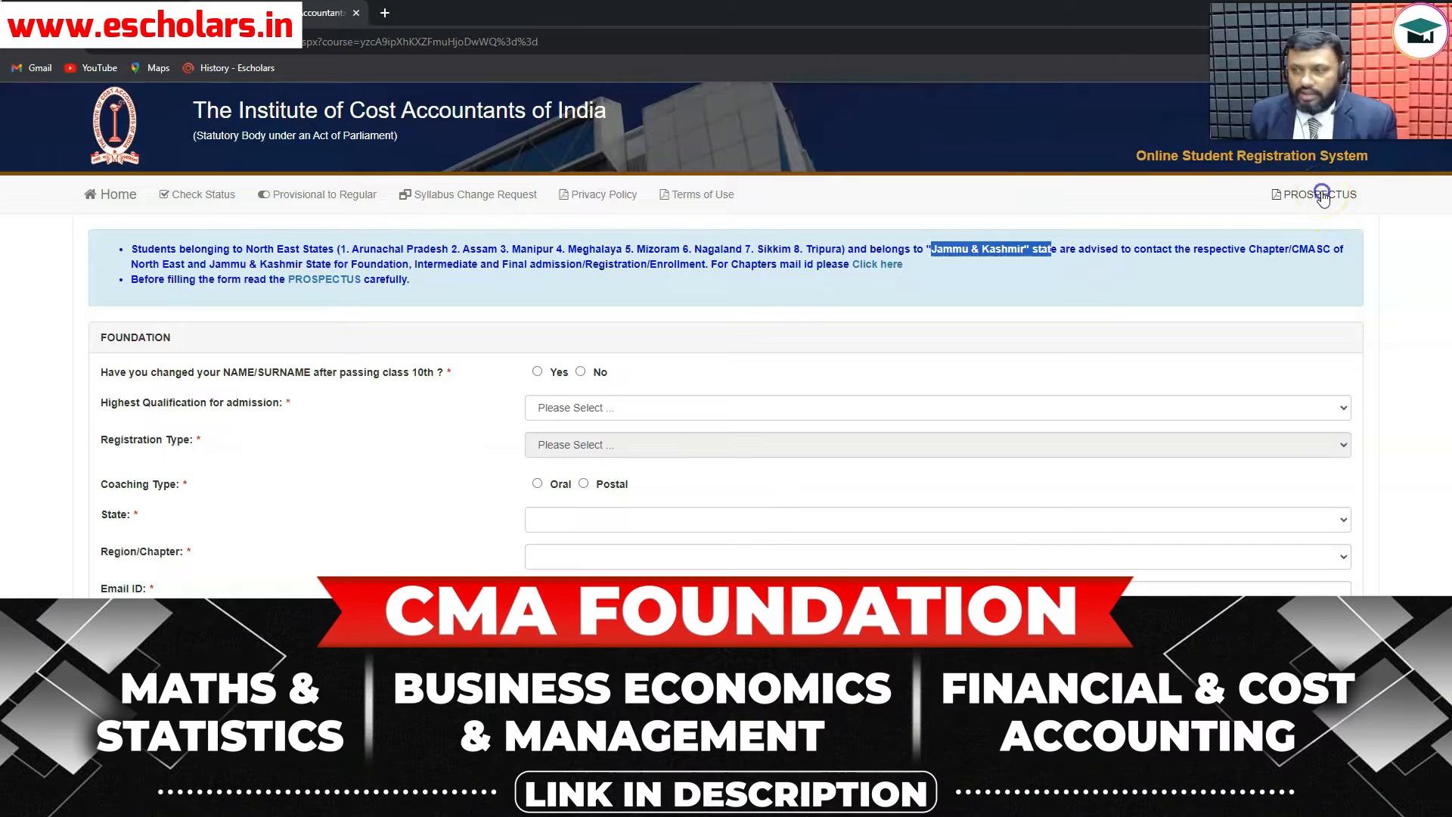
- Scroll the prospectus PDF to Contents, highlight the Foundation entries, and return to the form
scroll(941, 414, "down", 15)
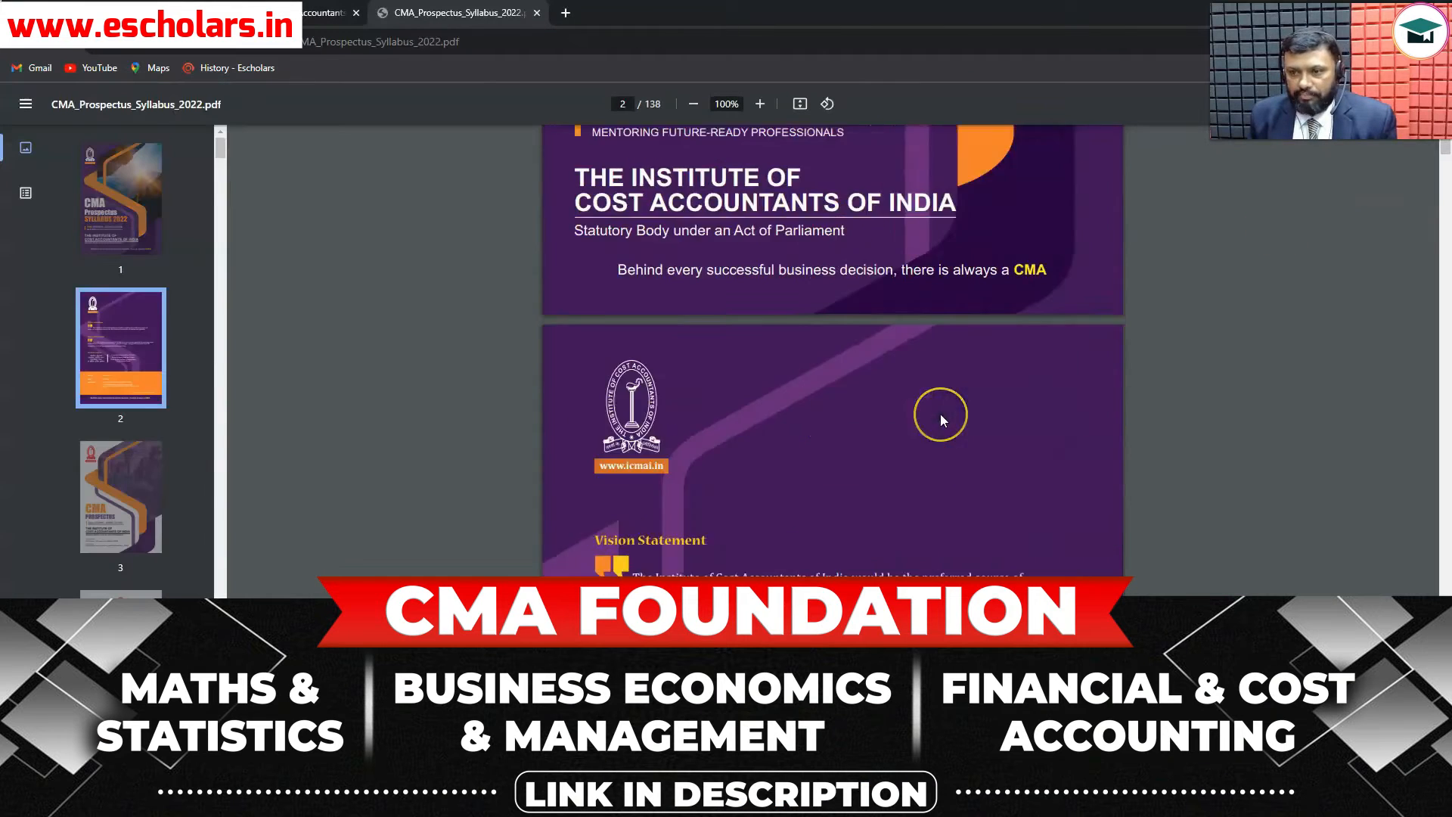
scroll(940, 415, "down", 20)
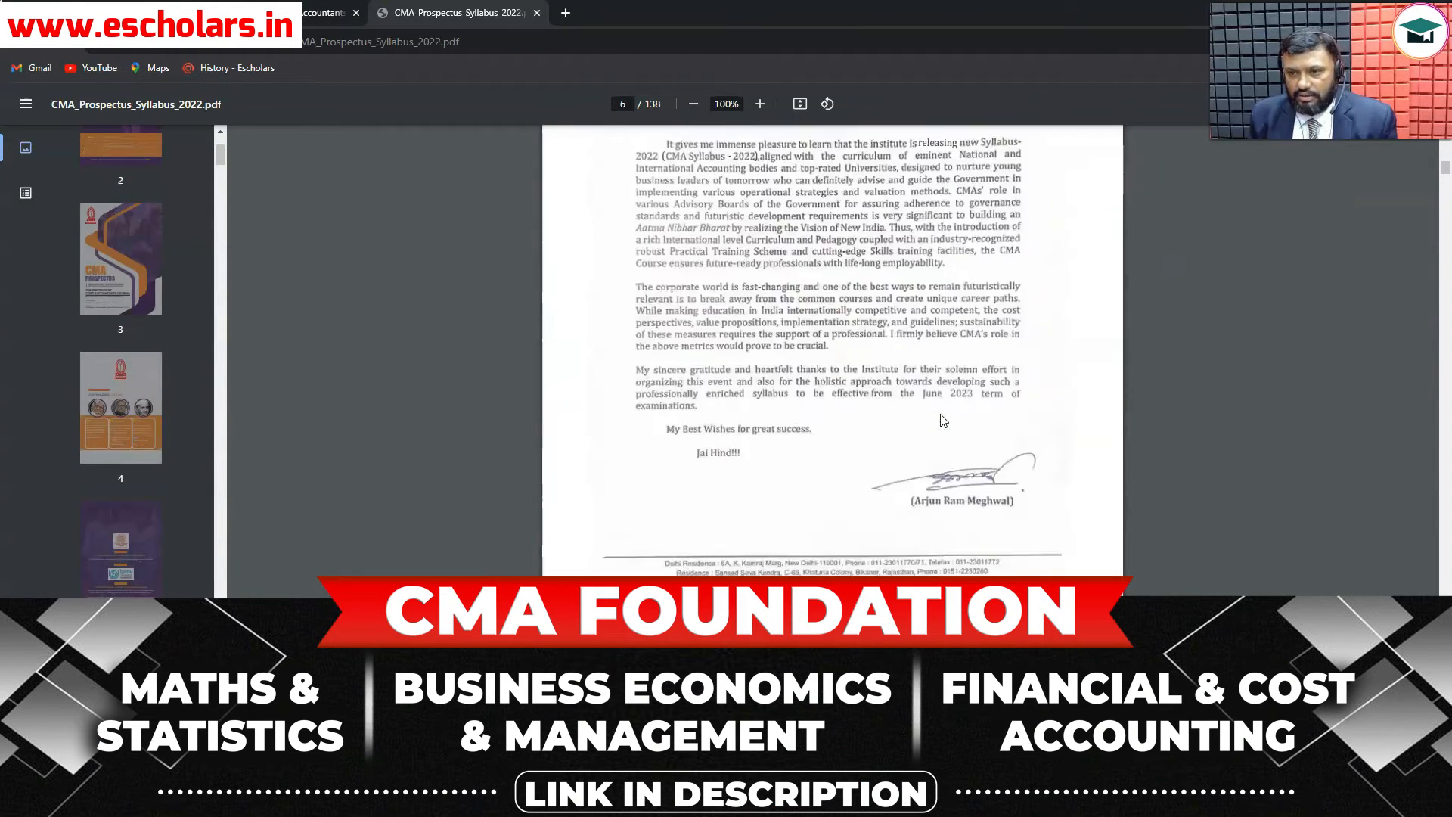
scroll(941, 415, "down", 15)
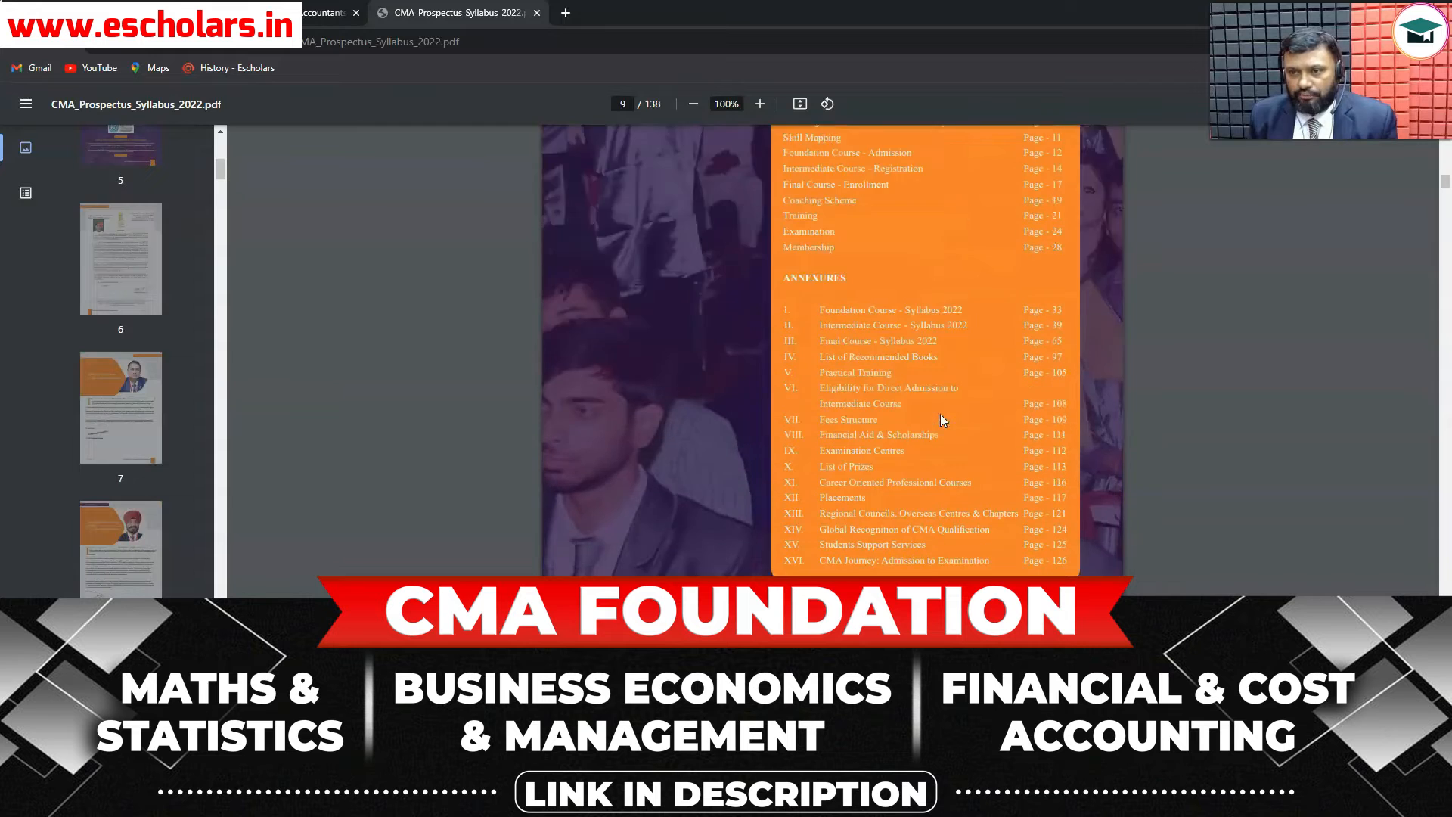
left_click_drag(785, 288, 1068, 322)
left_click(1202, 308)
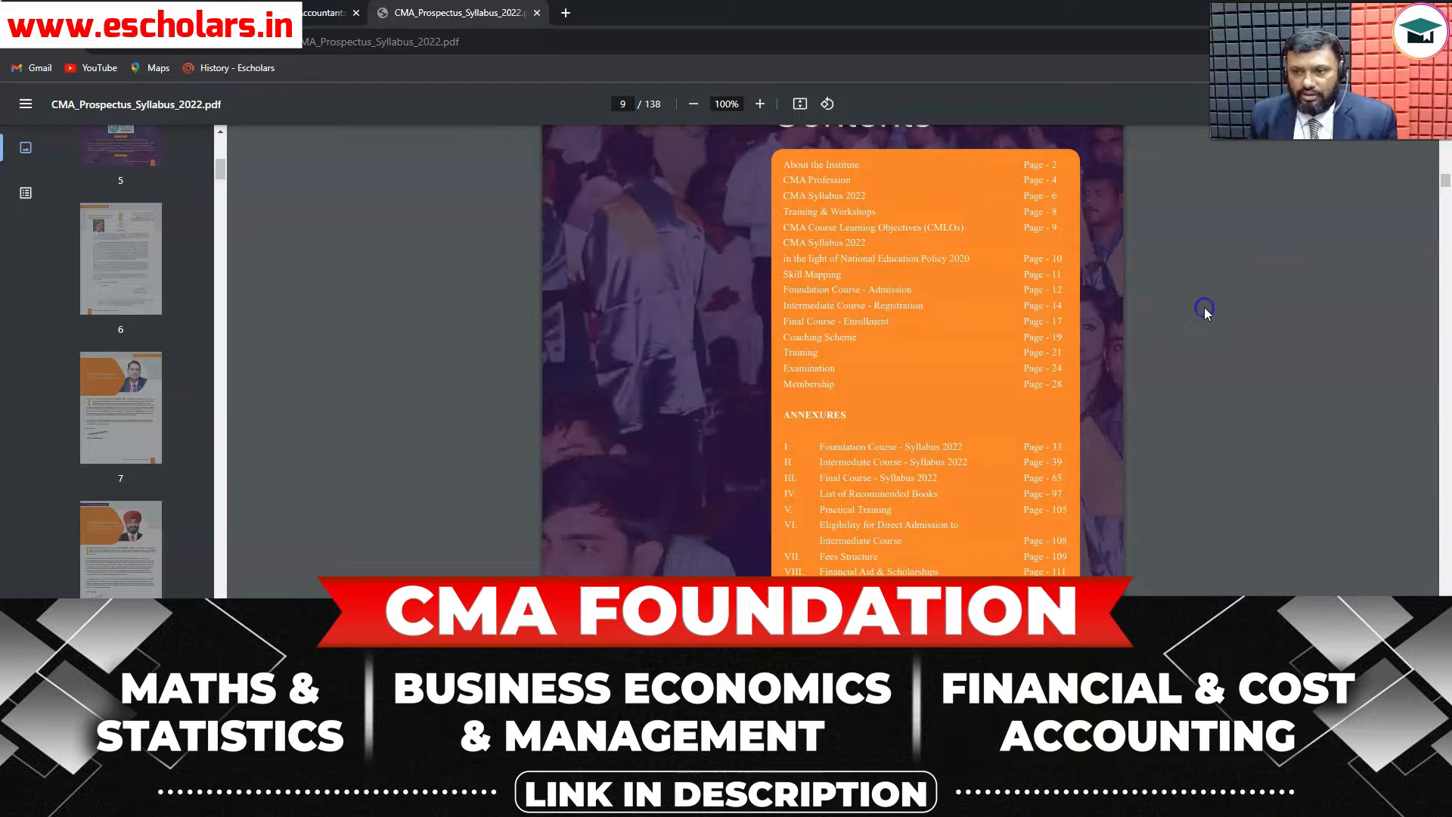
left_click(323, 13)
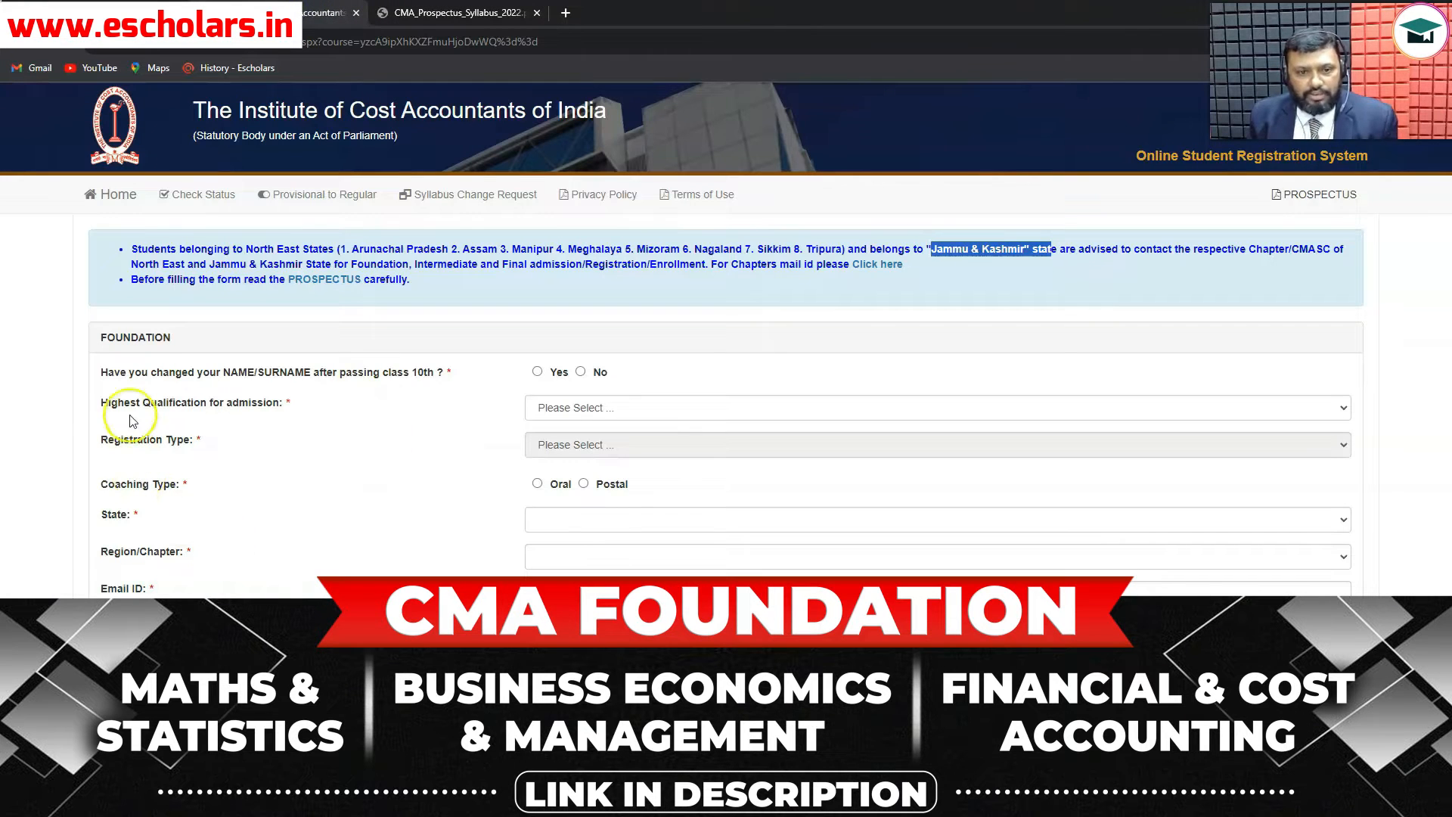
- Set Highest Qualification to 'Passed class 12 or equivalent' and highlight the five required uploads
left_click(1339, 410)
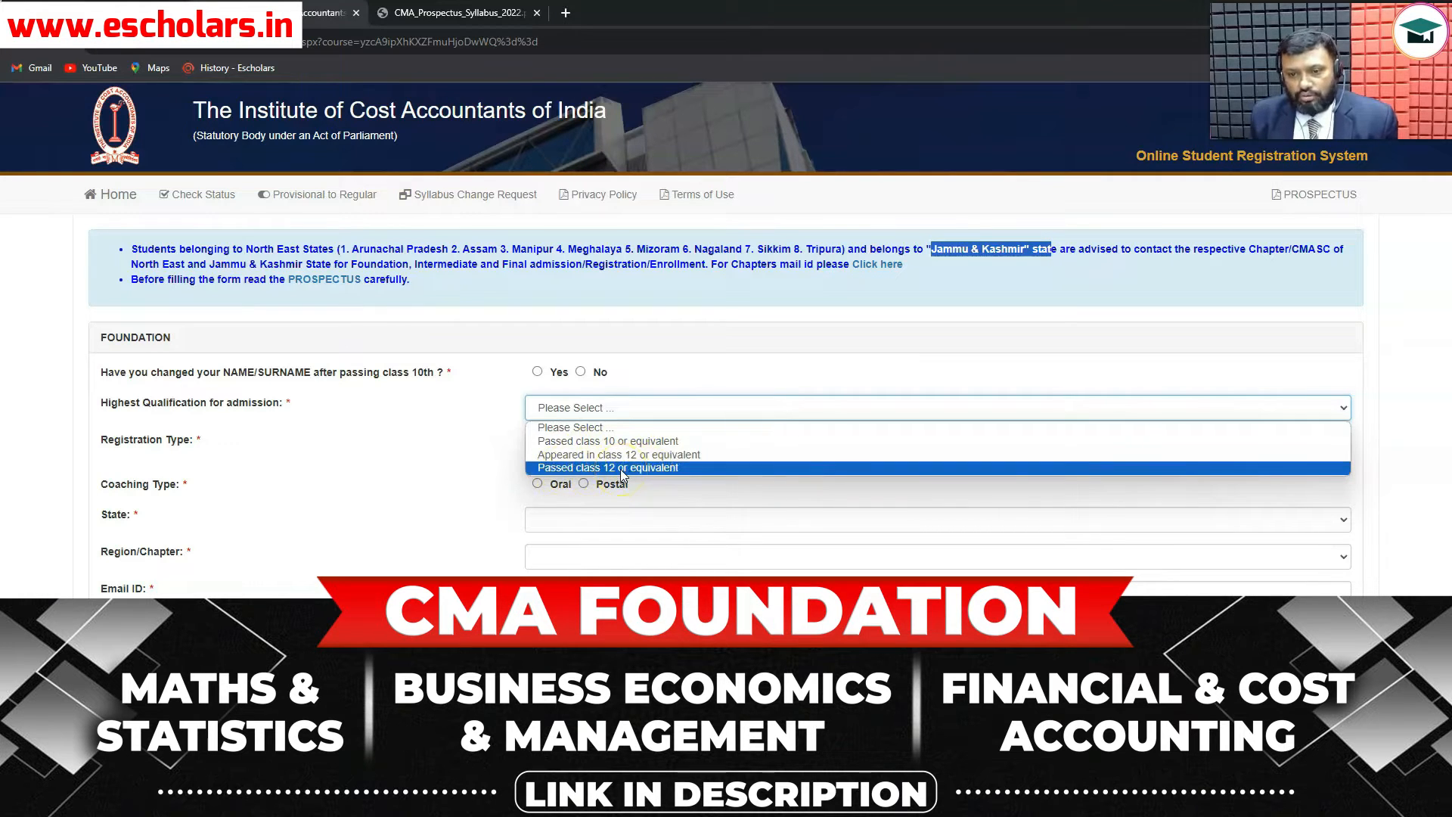
left_click(621, 469)
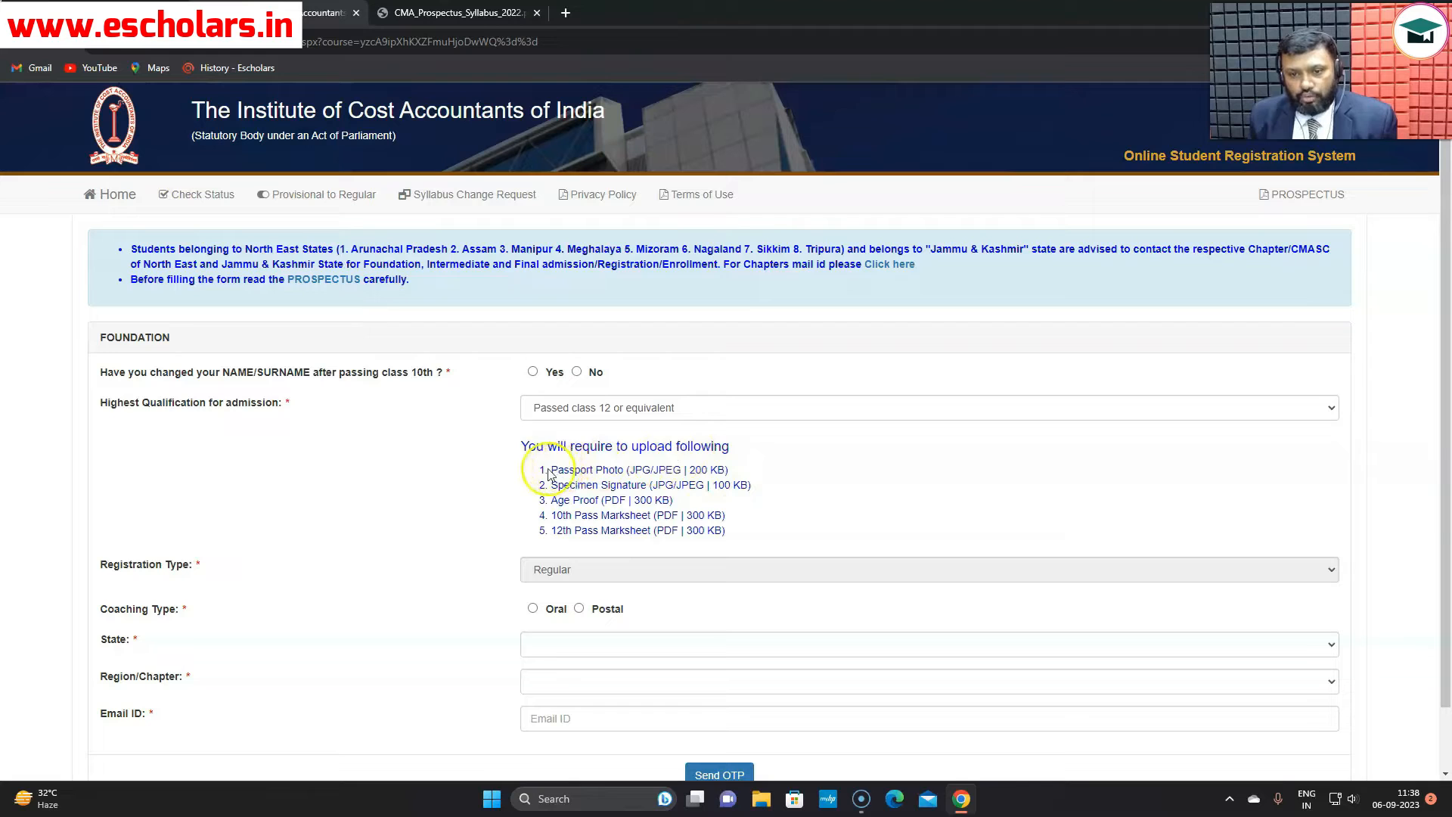
left_click_drag(553, 471, 628, 464)
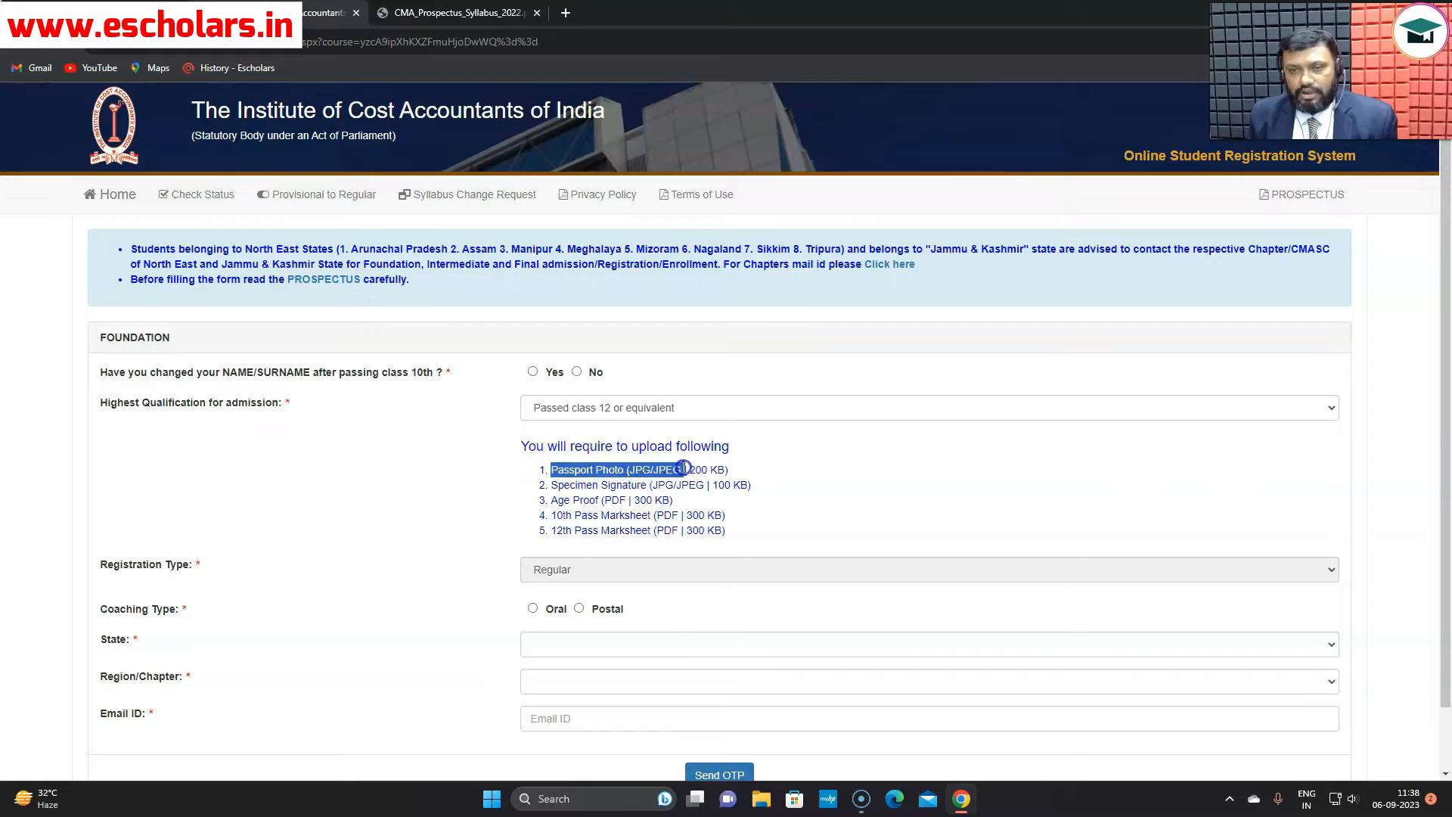
left_click_drag(686, 468, 726, 470)
left_click_drag(553, 484, 755, 486)
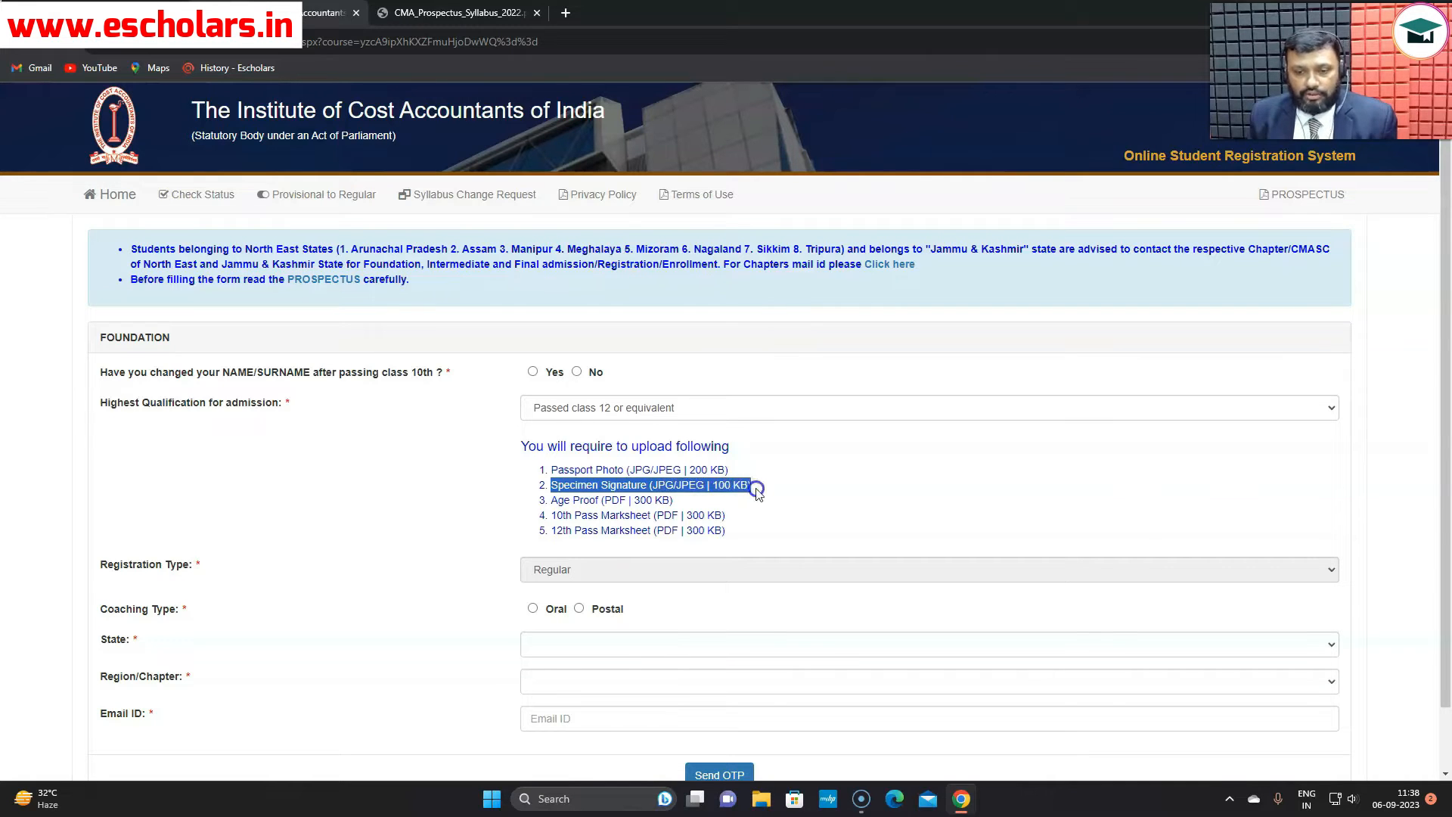
left_click_drag(553, 500, 683, 505)
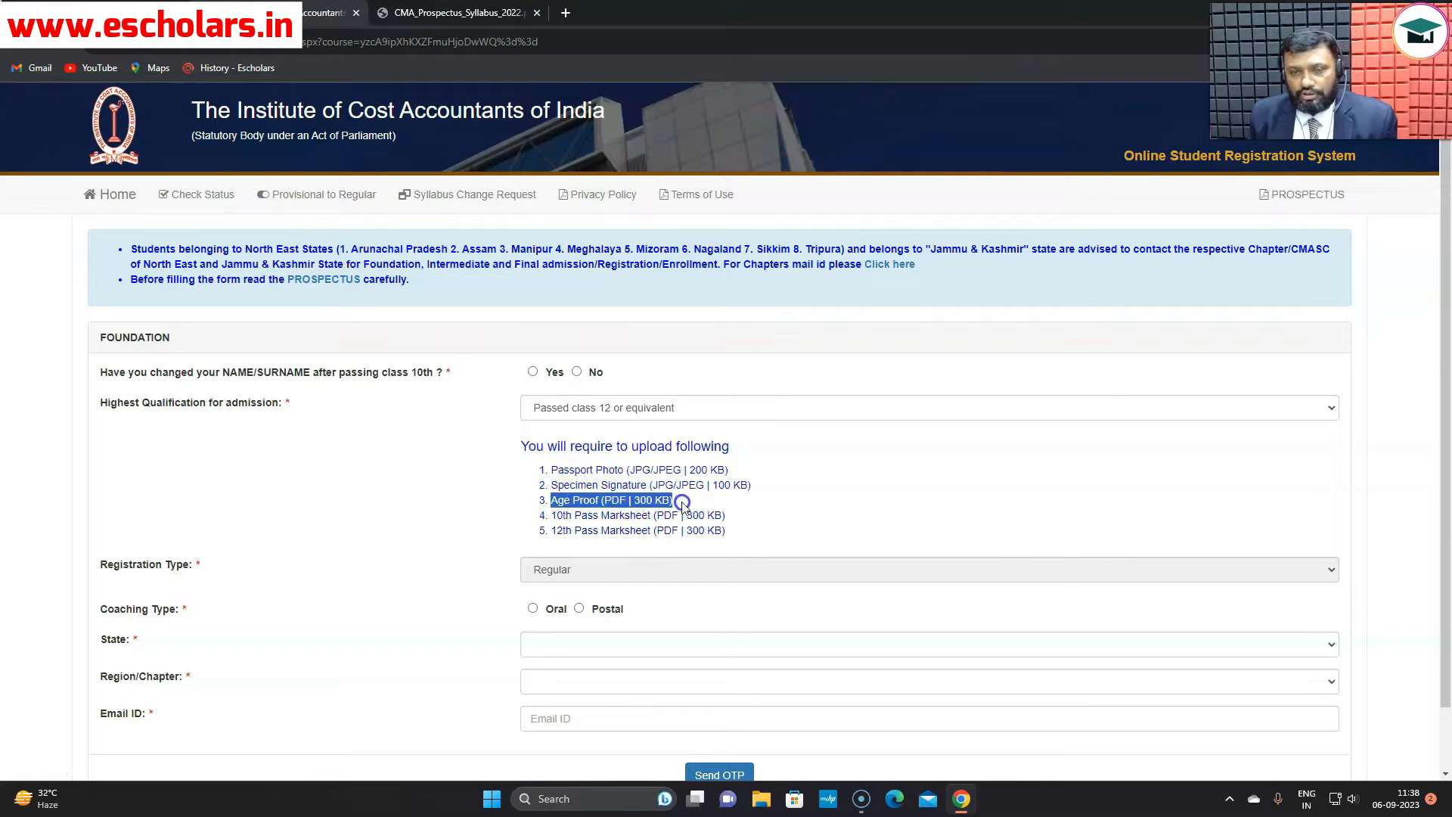
left_click_drag(552, 512, 735, 535)
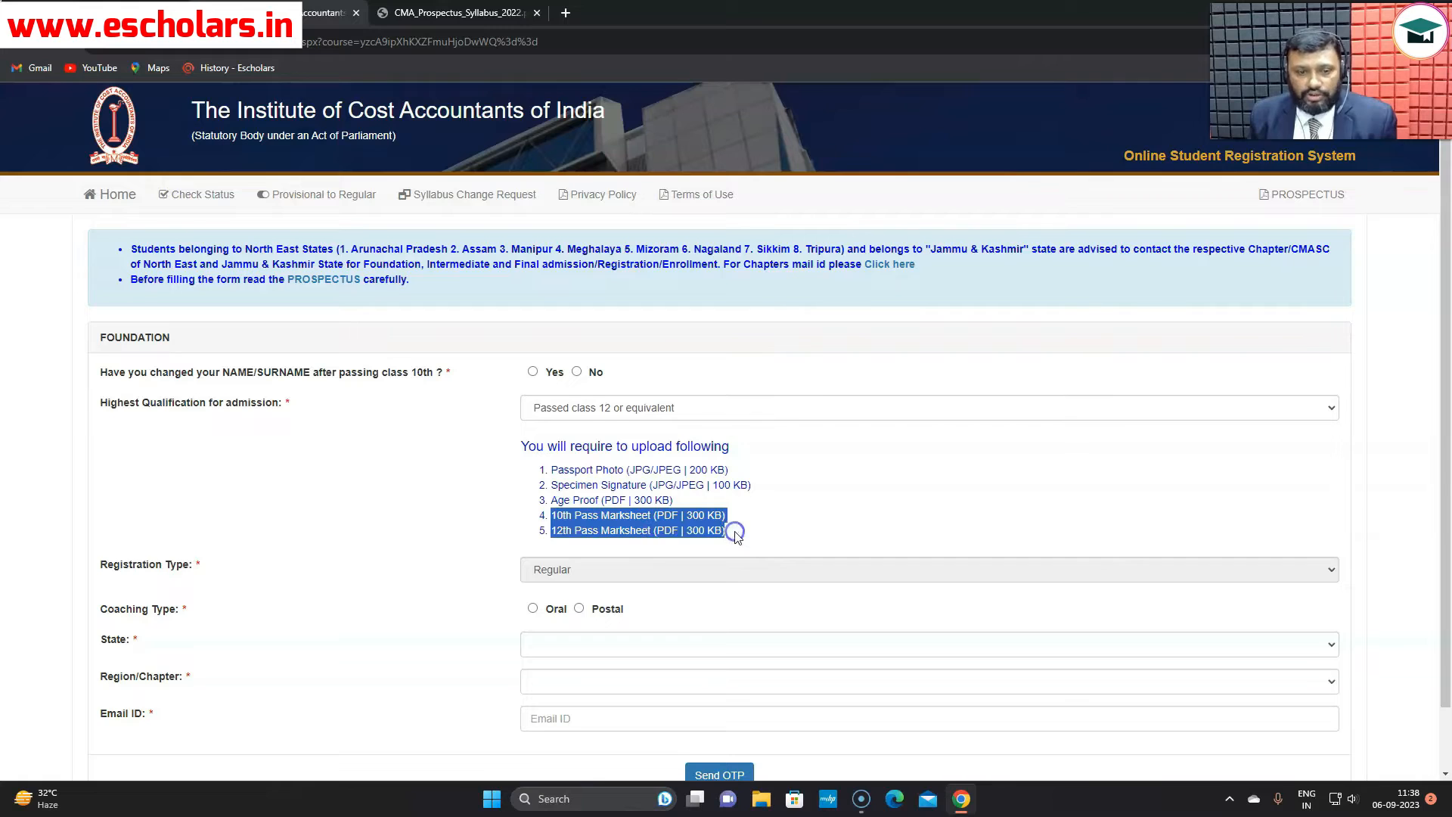
scroll(736, 536, "down", 1)
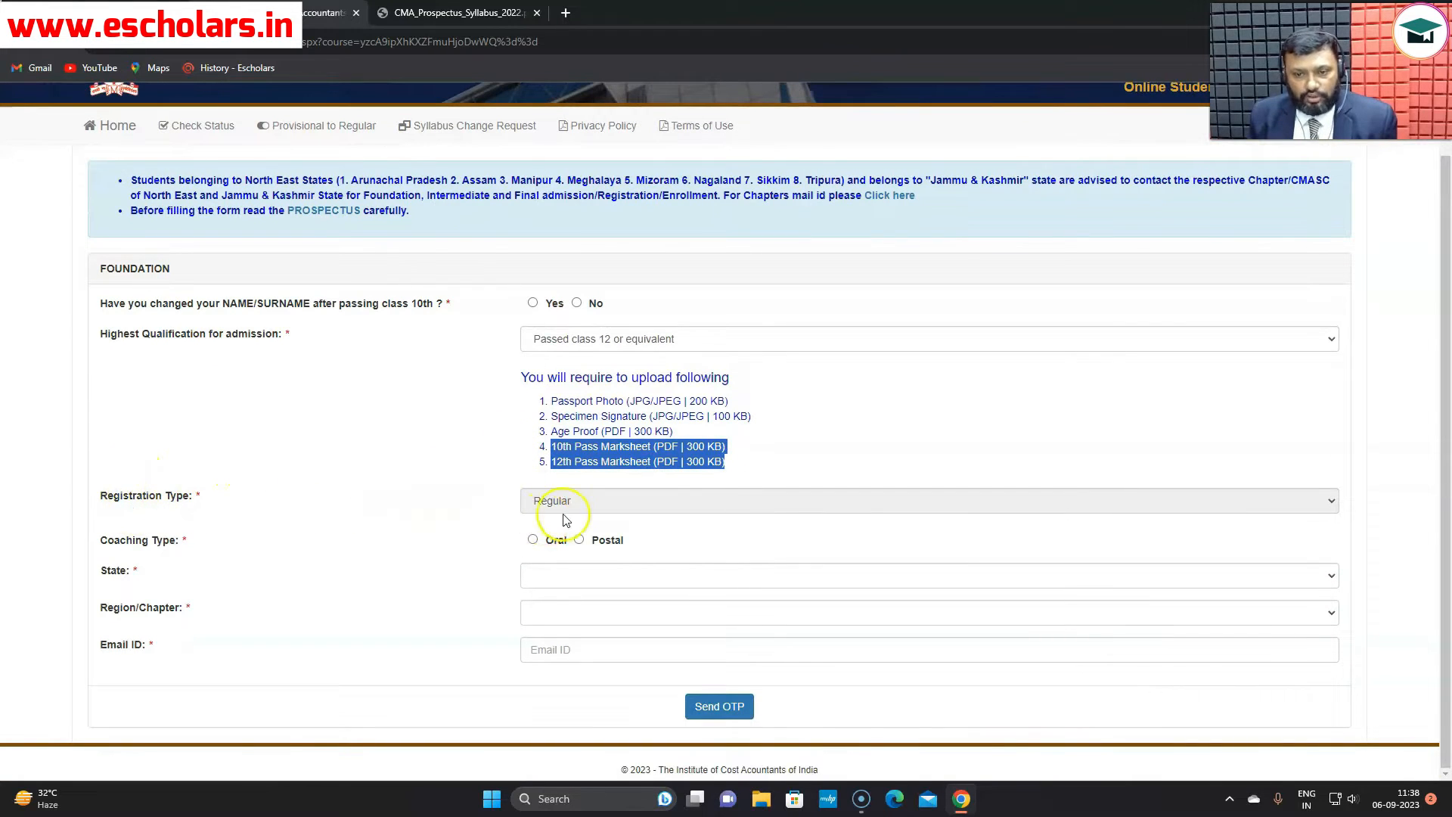
- Choose Oral coaching, state DELHI, chapter Delhi-Northern India Regional Council, and enter the email address
left_click(532, 540)
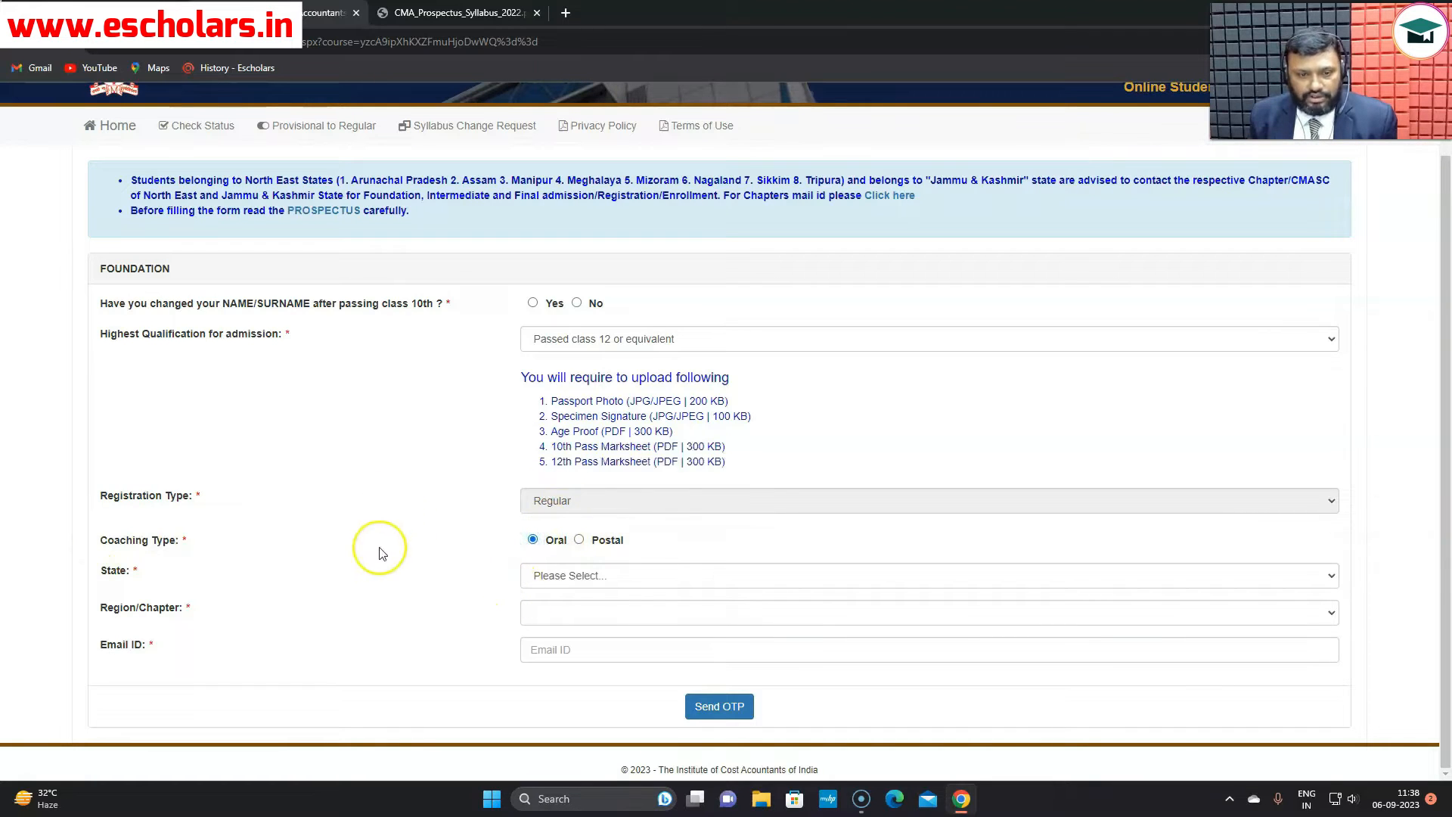
left_click(1329, 576)
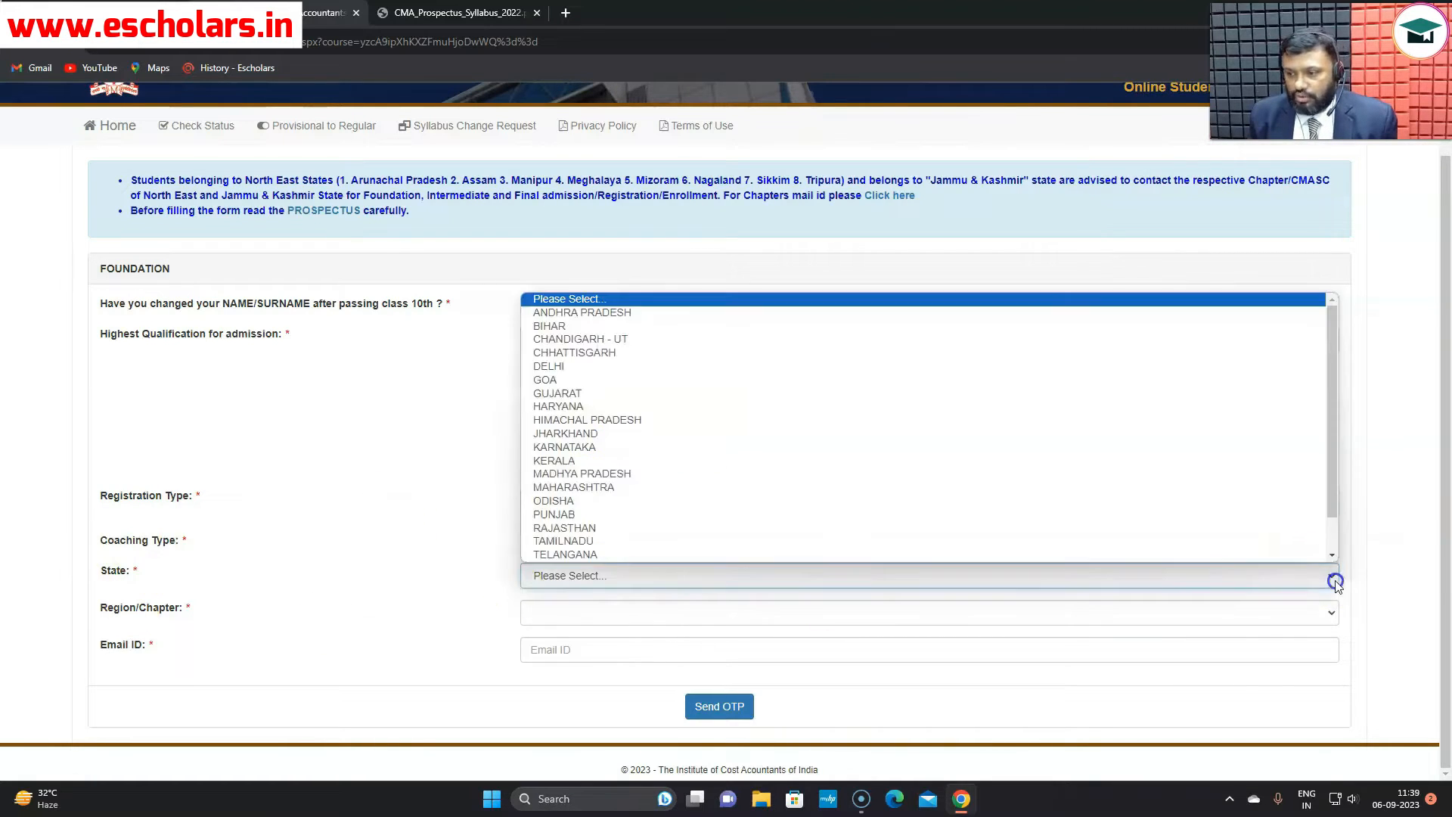
left_click(639, 366)
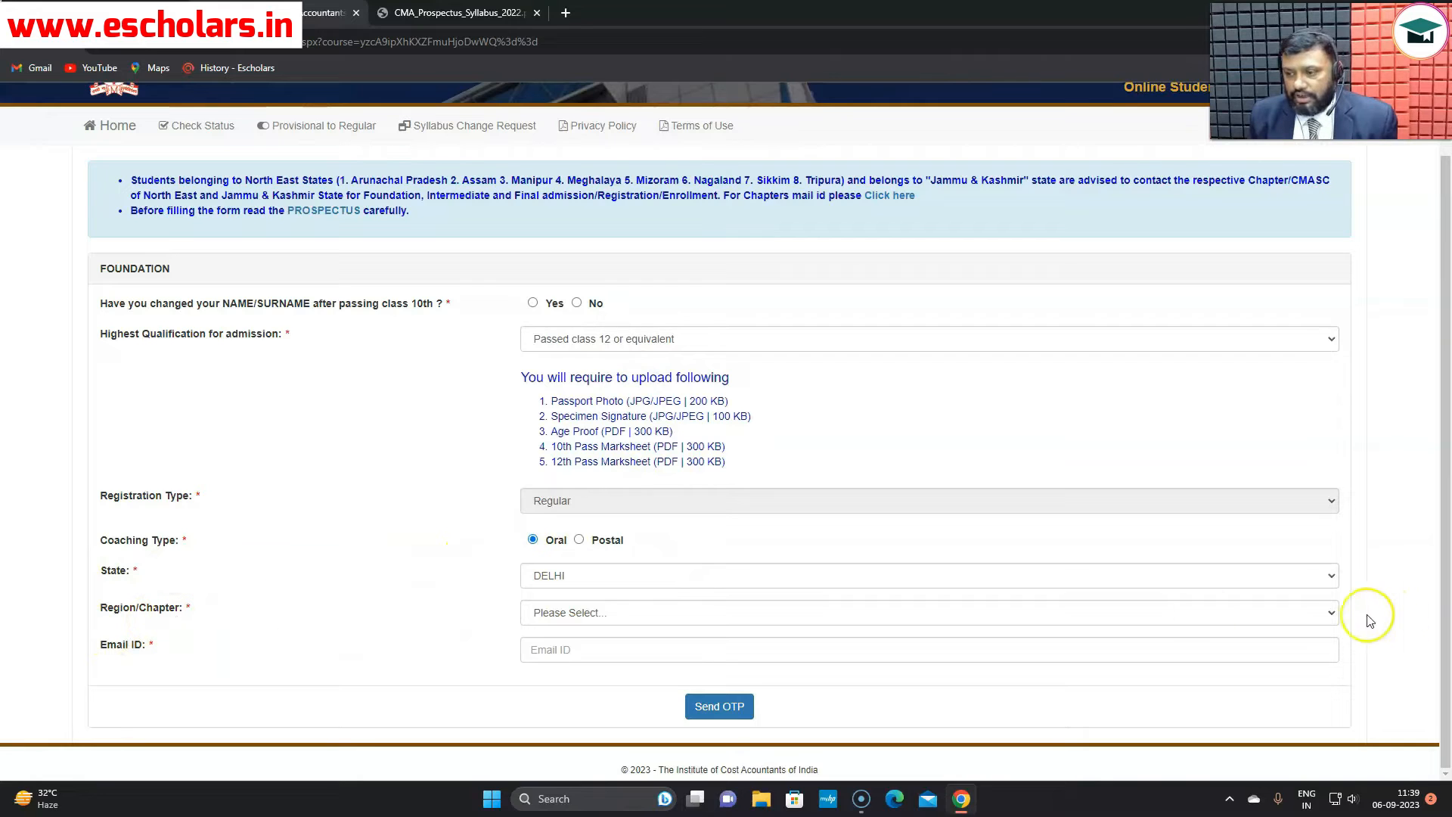
left_click(1331, 616)
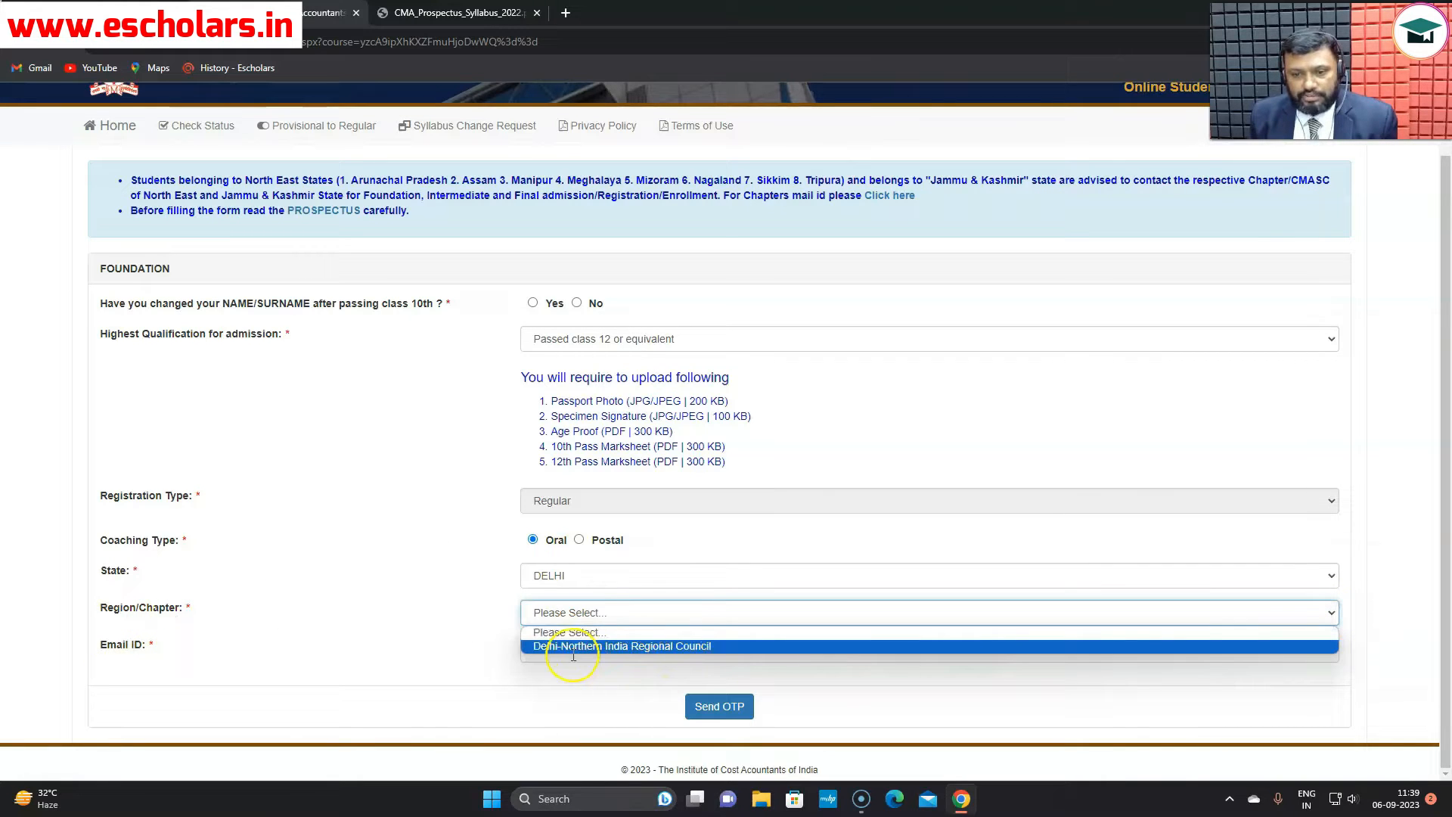
left_click(648, 647)
scroll(574, 640, "down", 1)
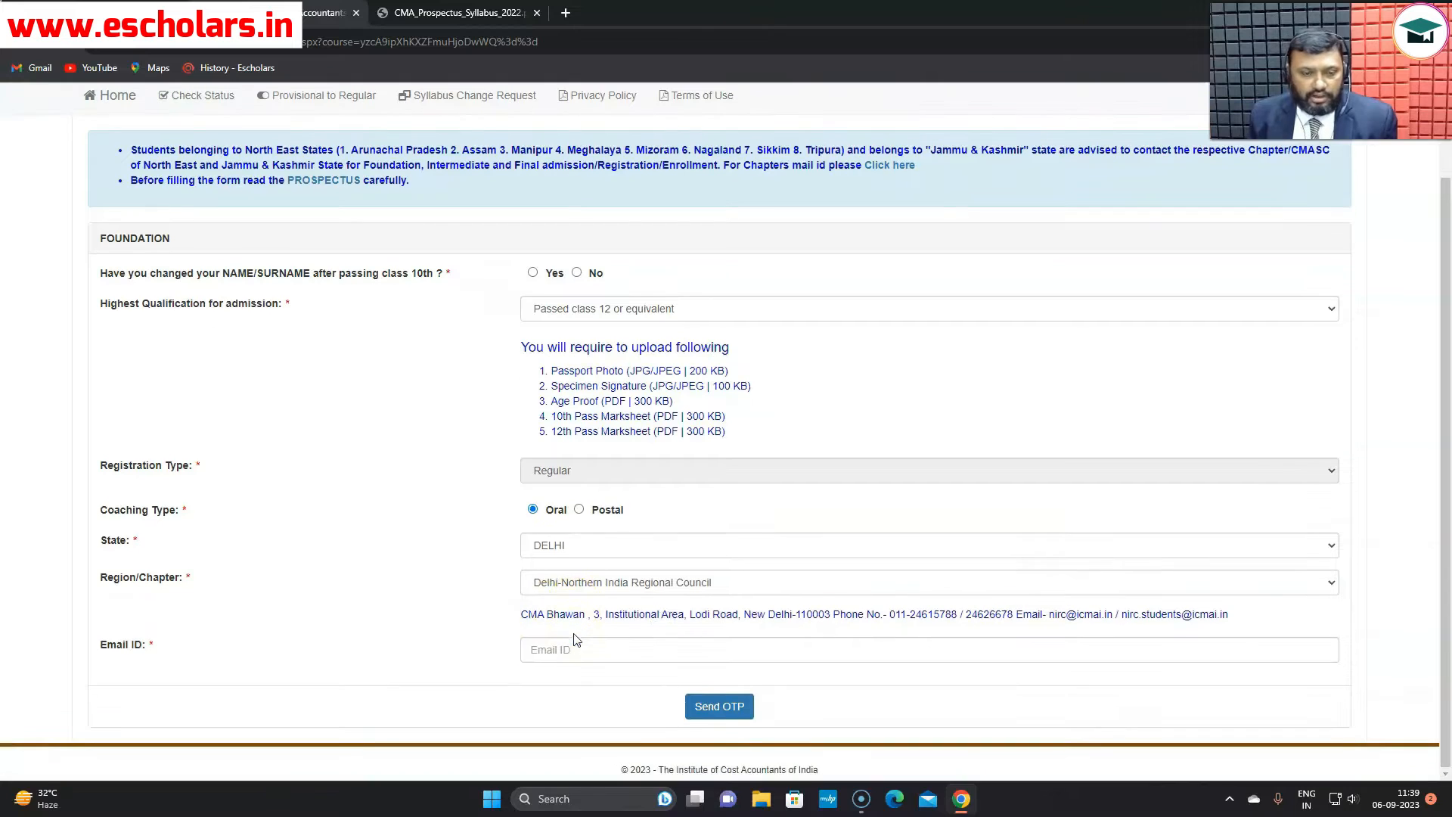
left_click(594, 649)
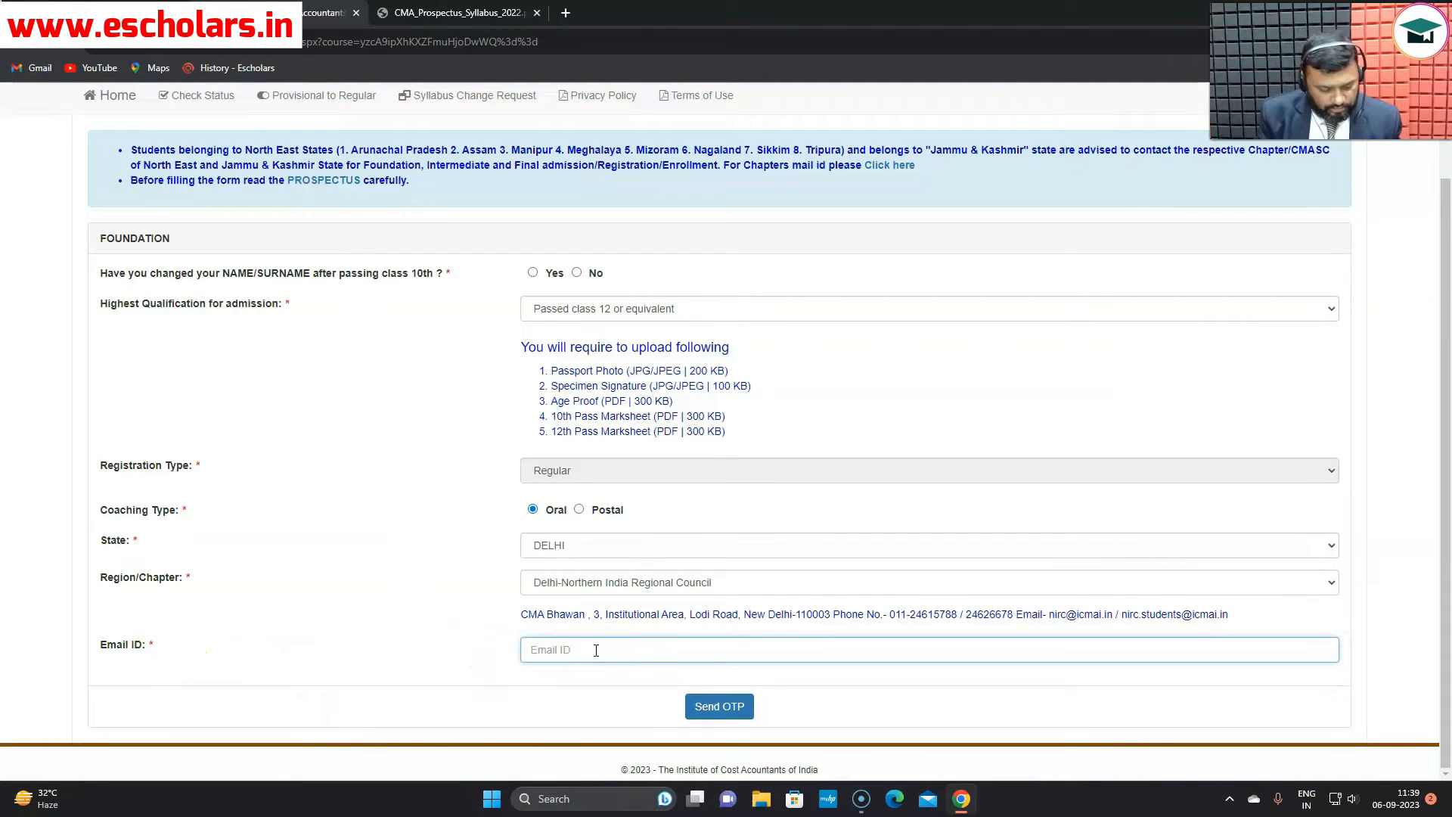
type("s")
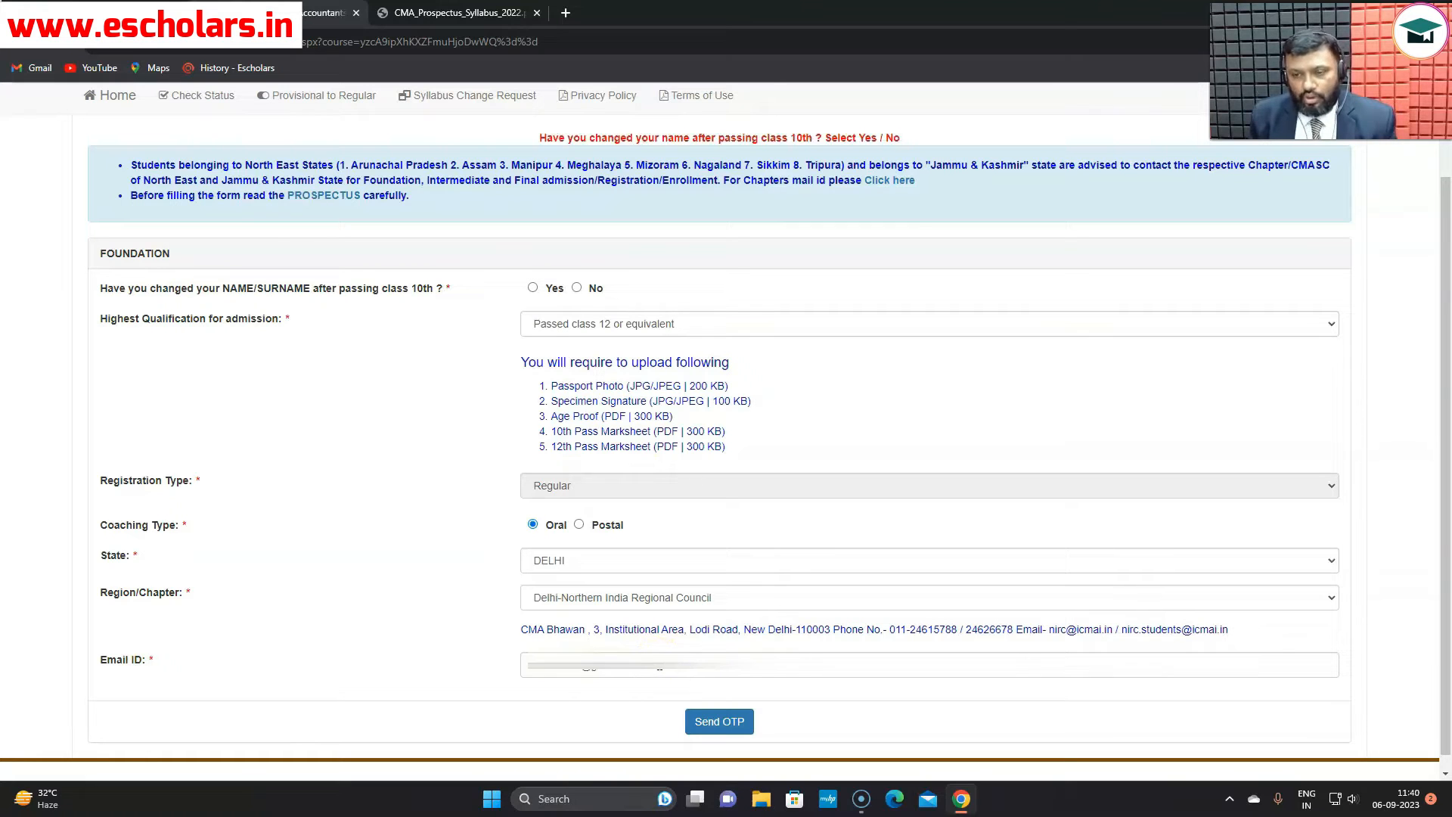
- Send an OTP to the email, paste the received code and verify it
left_click(709, 723)
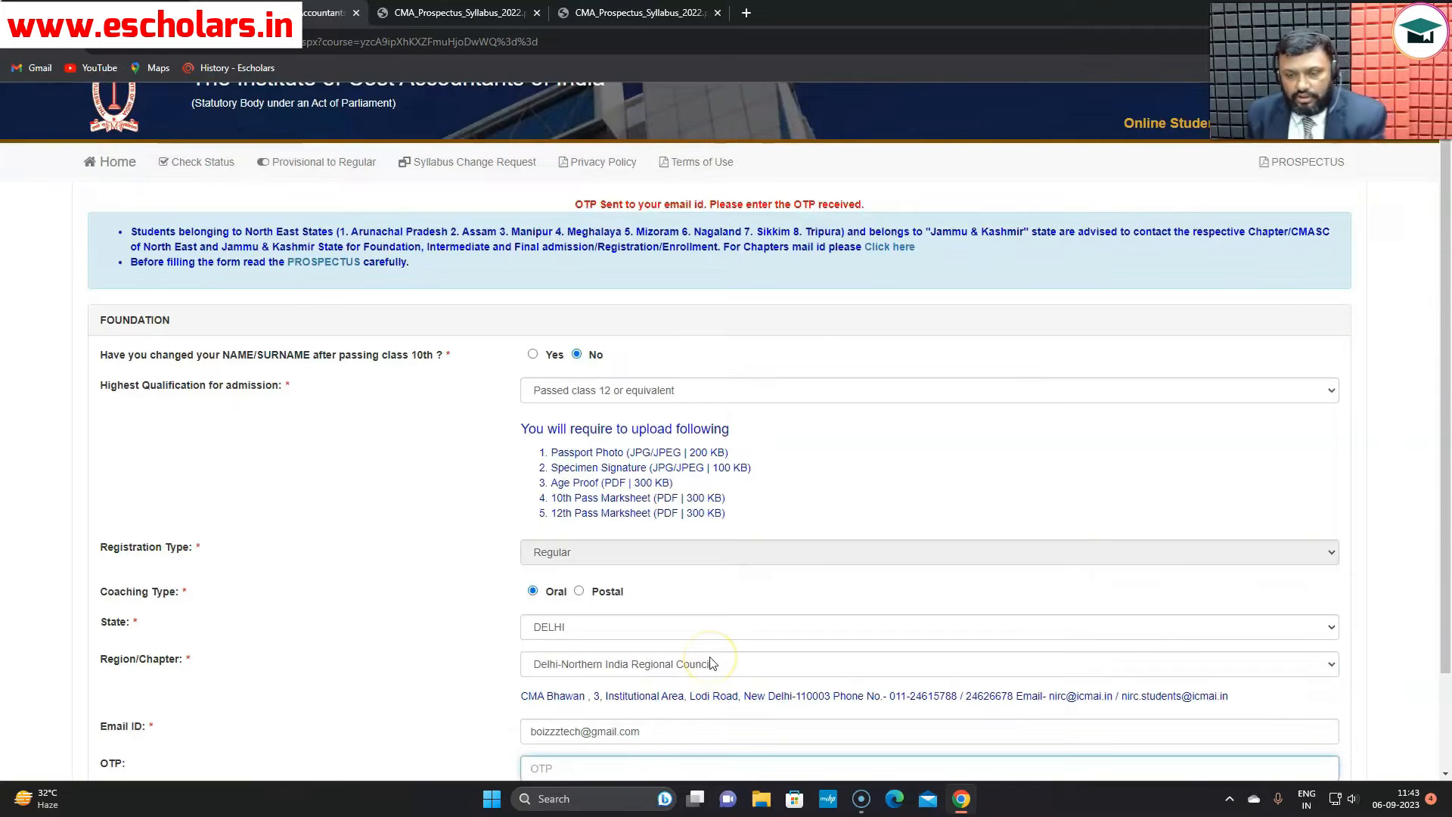
scroll(711, 663, "down", 2)
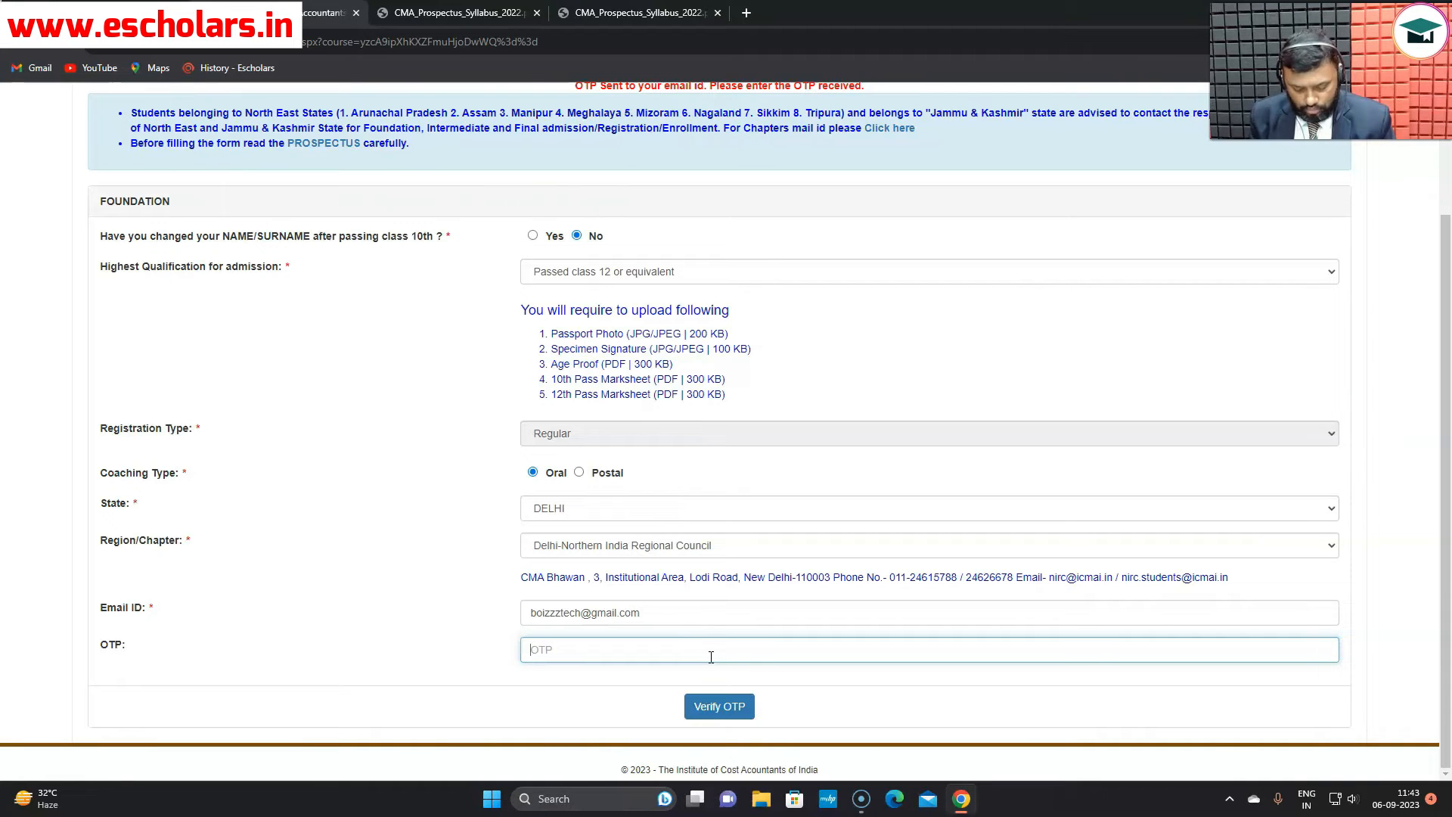
key("ctrl+v")
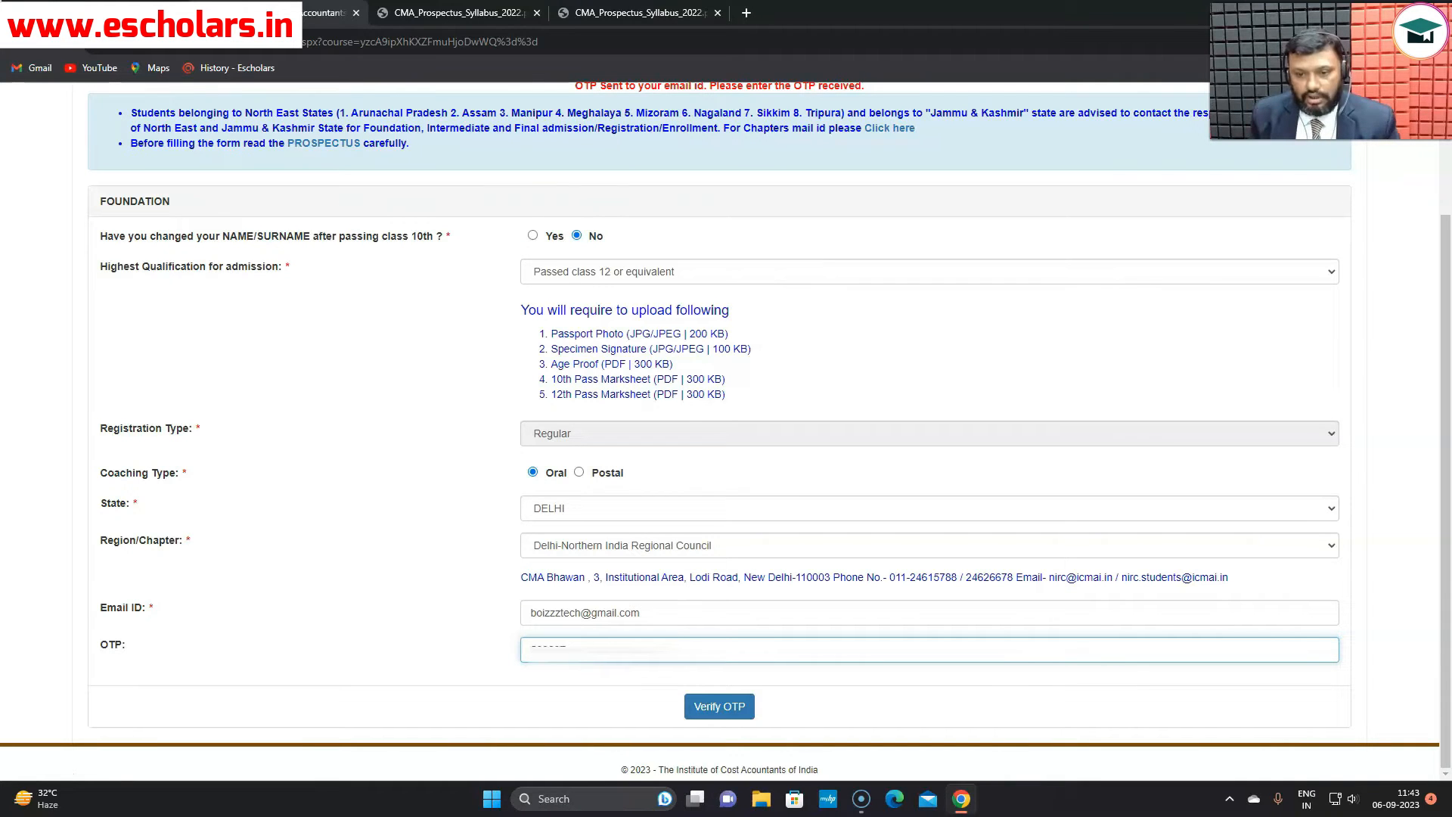
left_click(722, 711)
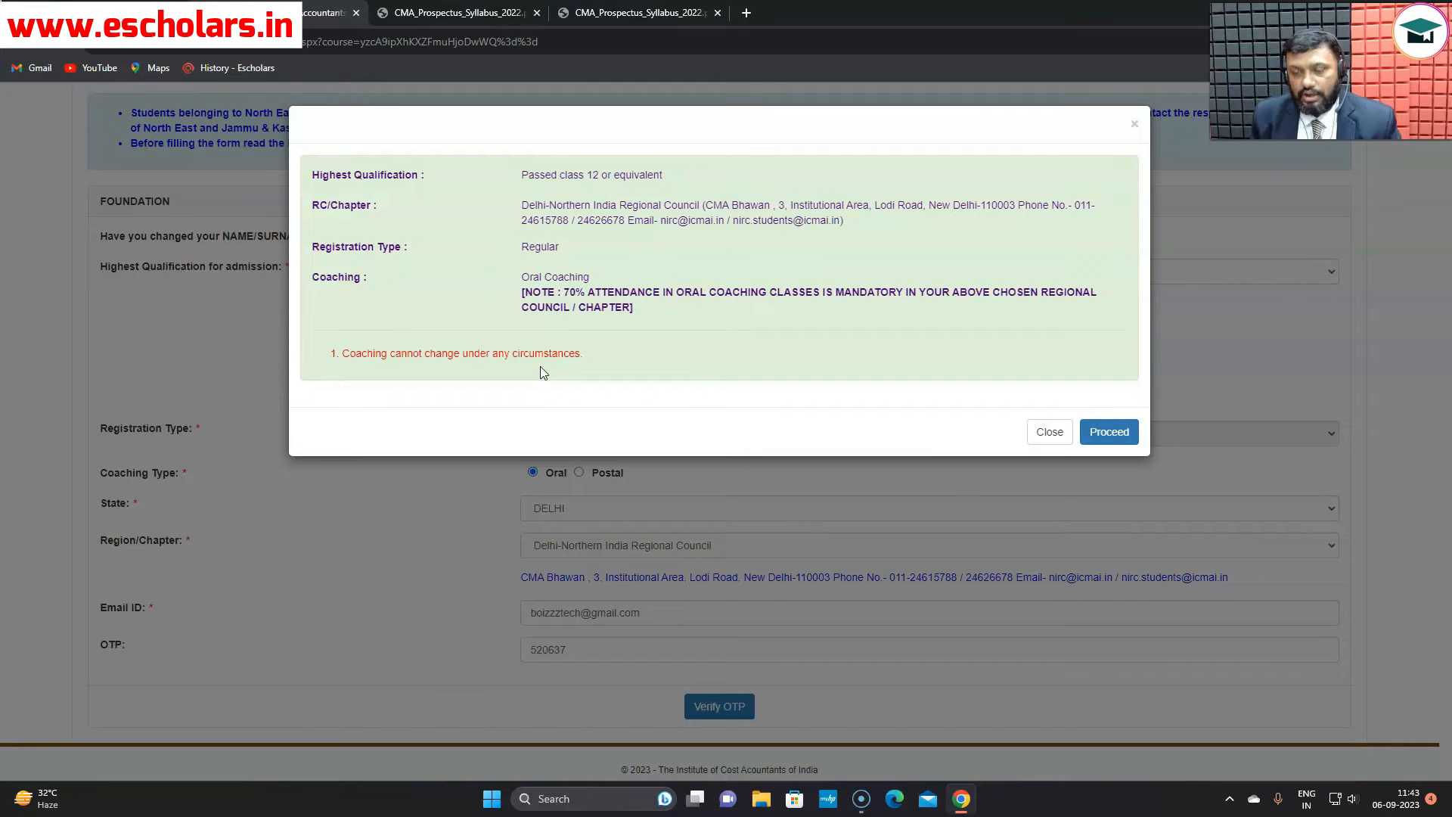
- Proceed from the confirmation summary to Applicant Details and expand the Salutation list
left_click(1122, 442)
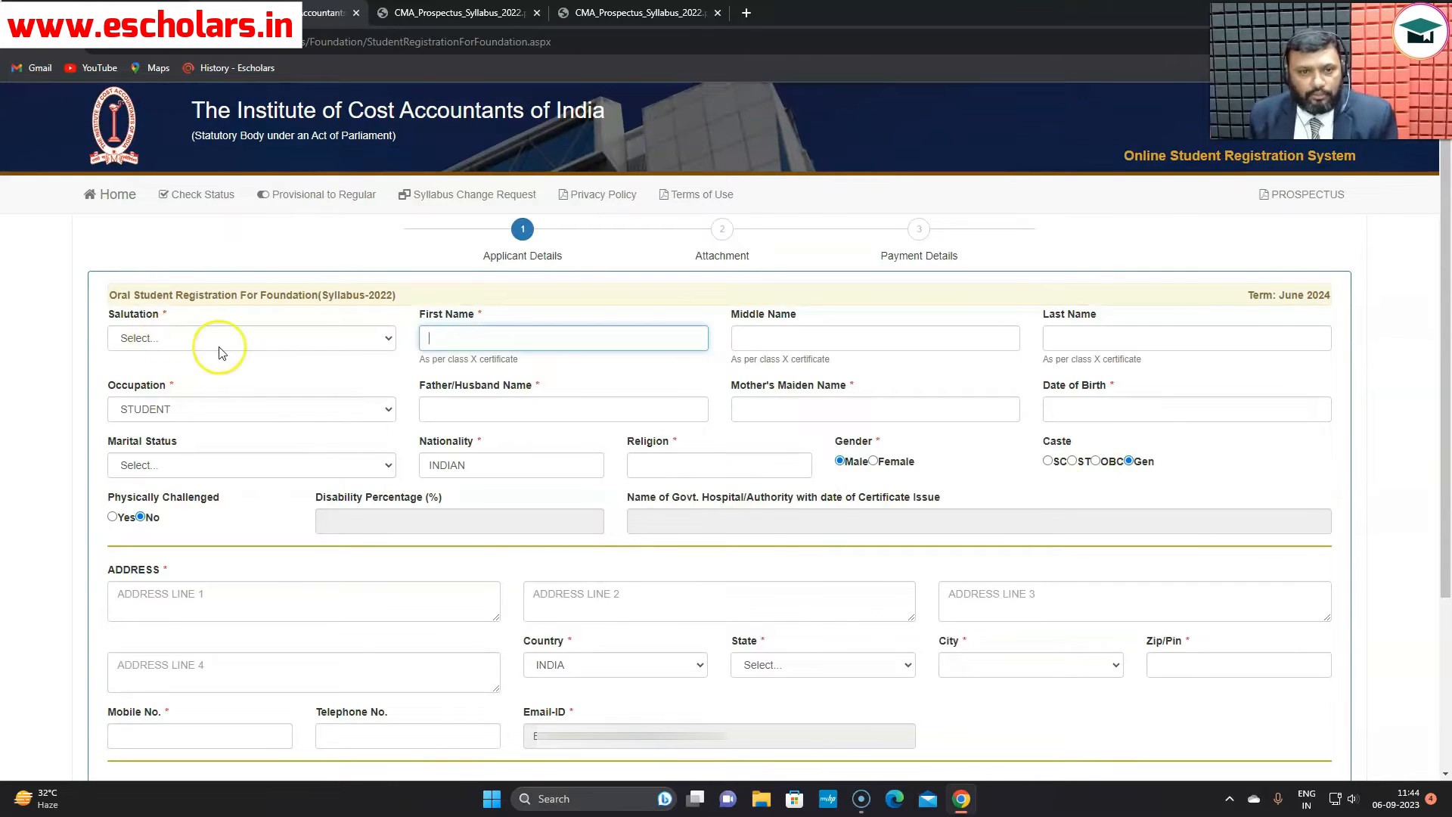
left_click(384, 338)
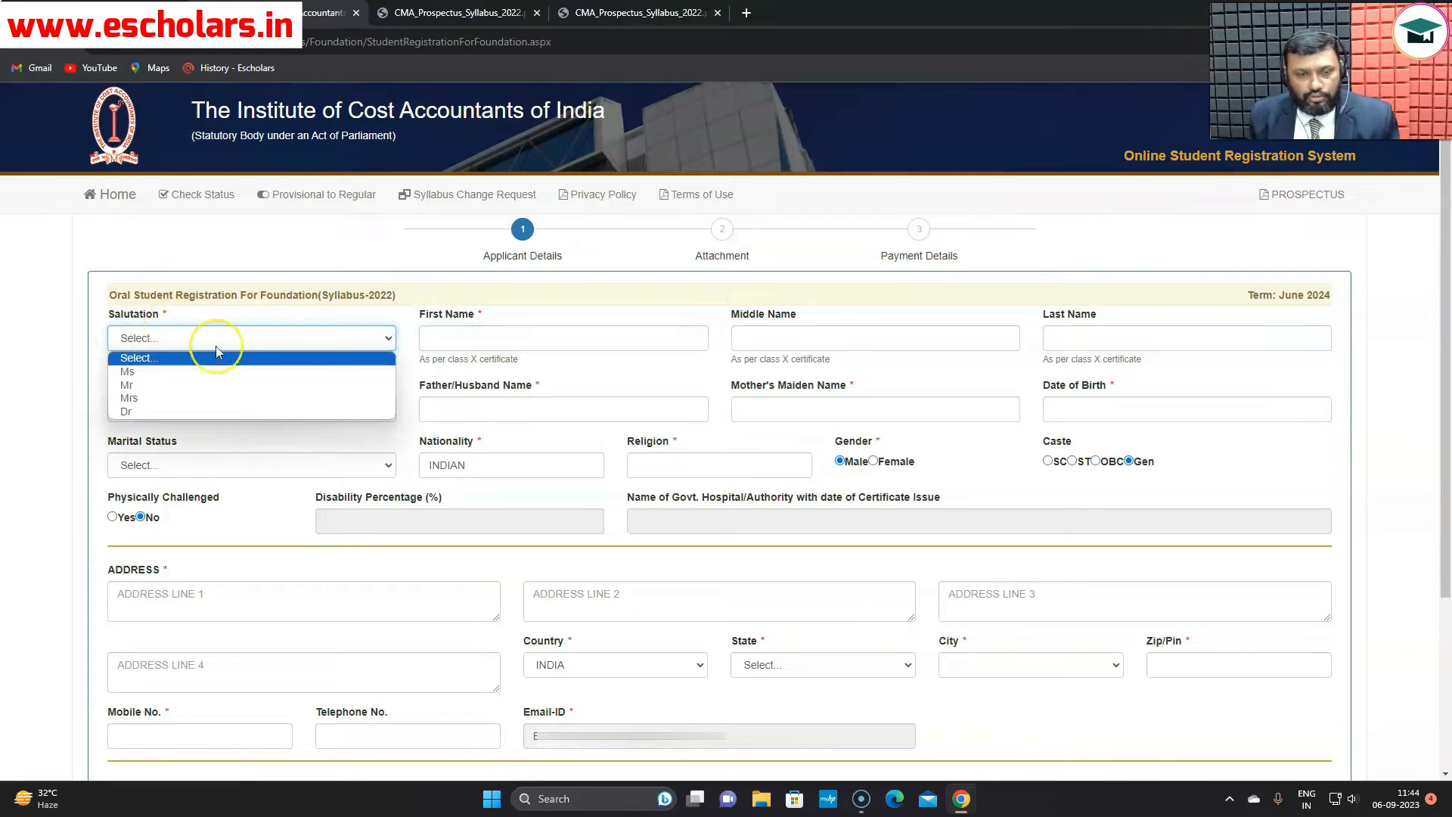
- Set salutation to Mr and enter the applicant's first and last name
left_click(201, 385)
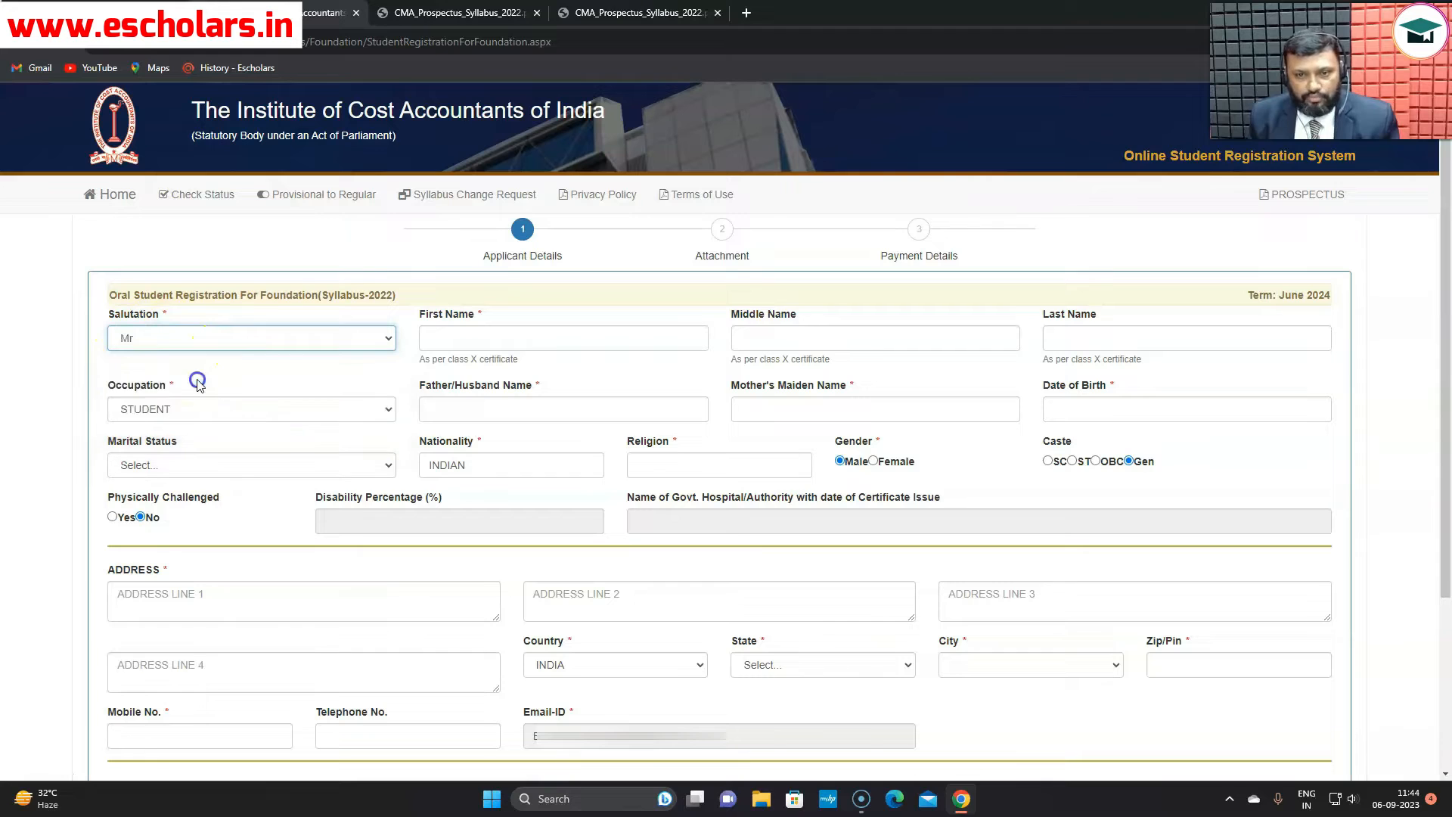
left_click(464, 338)
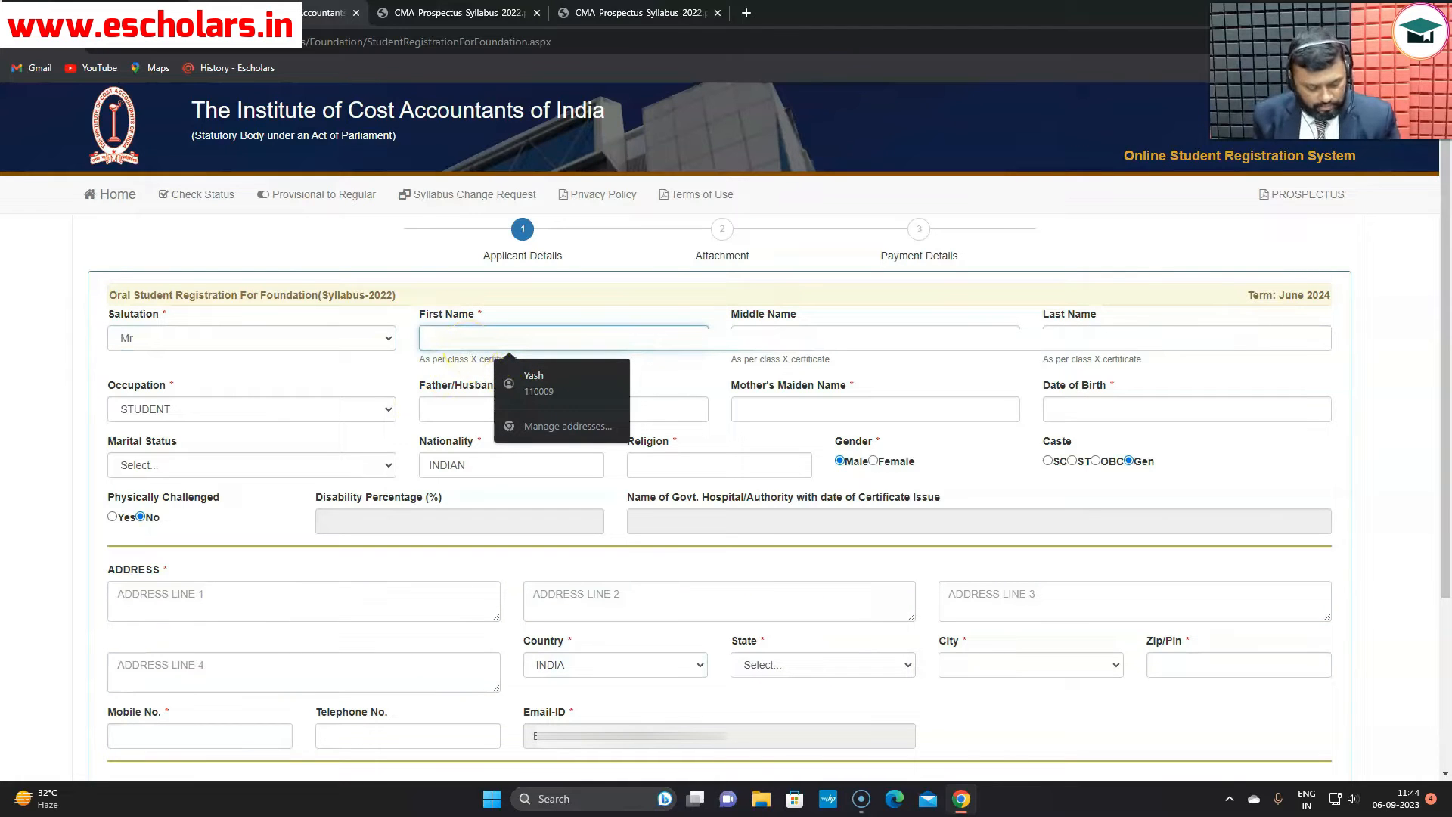
type("M")
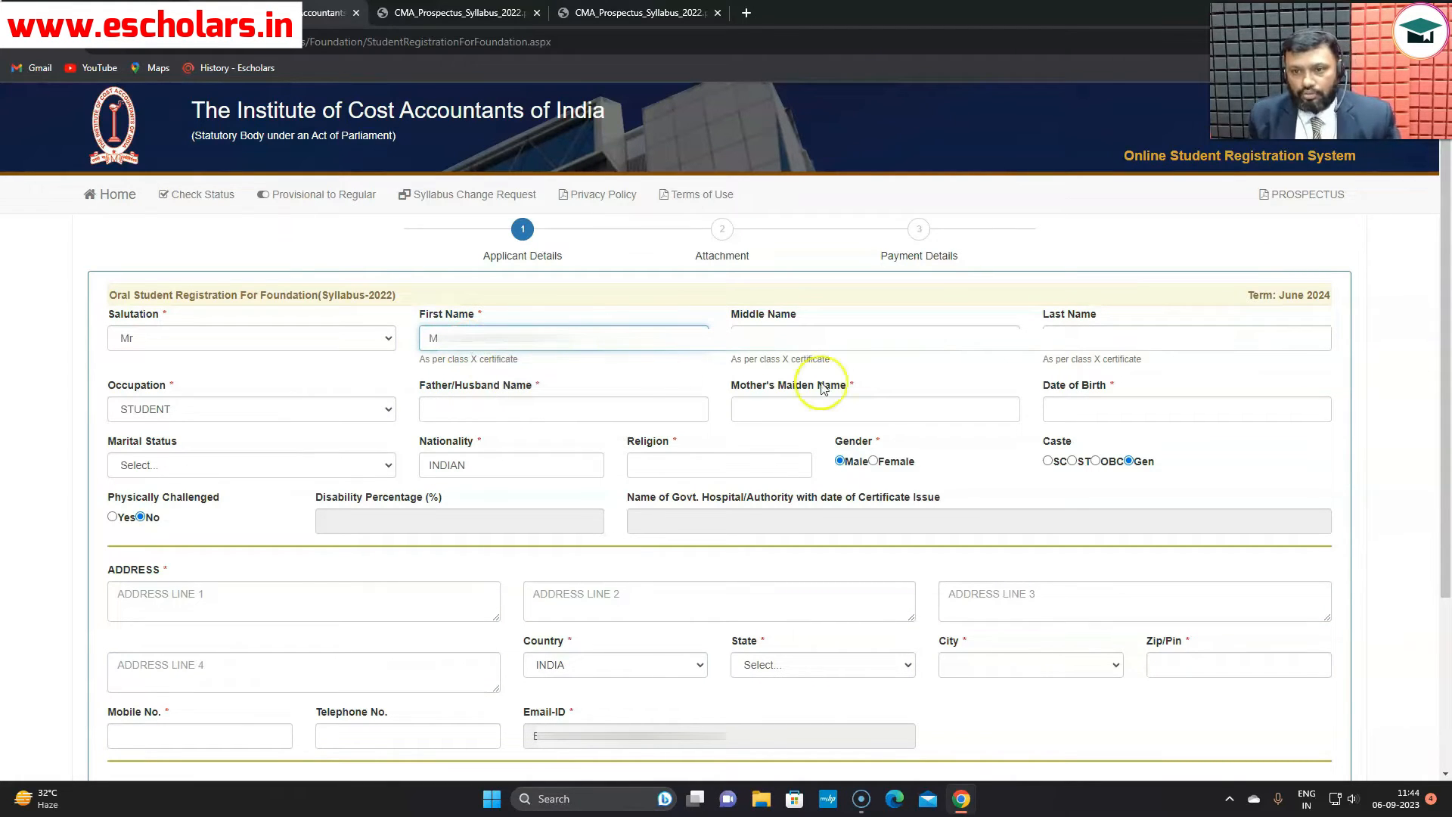
left_click(807, 333)
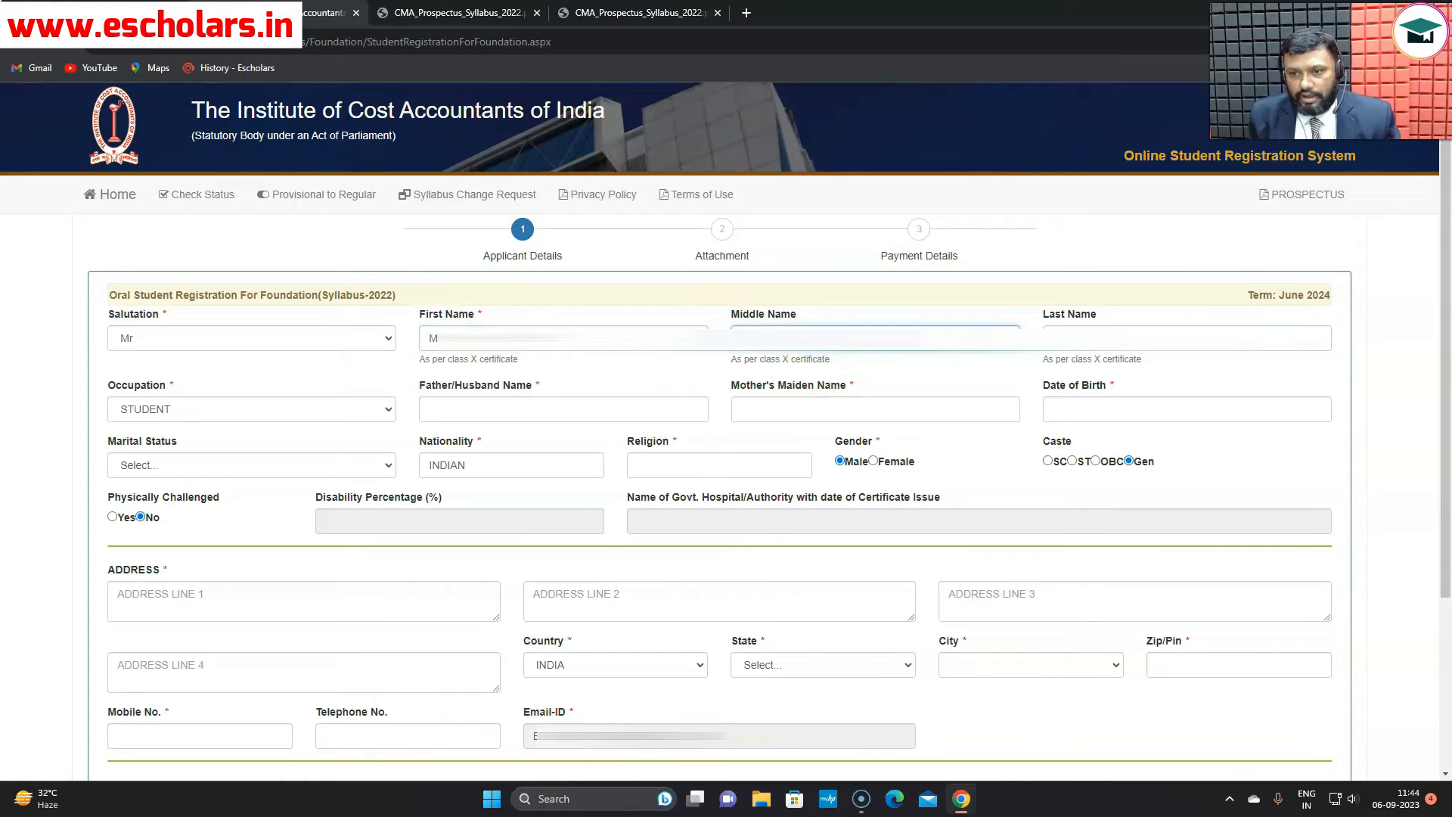
left_click(1066, 333)
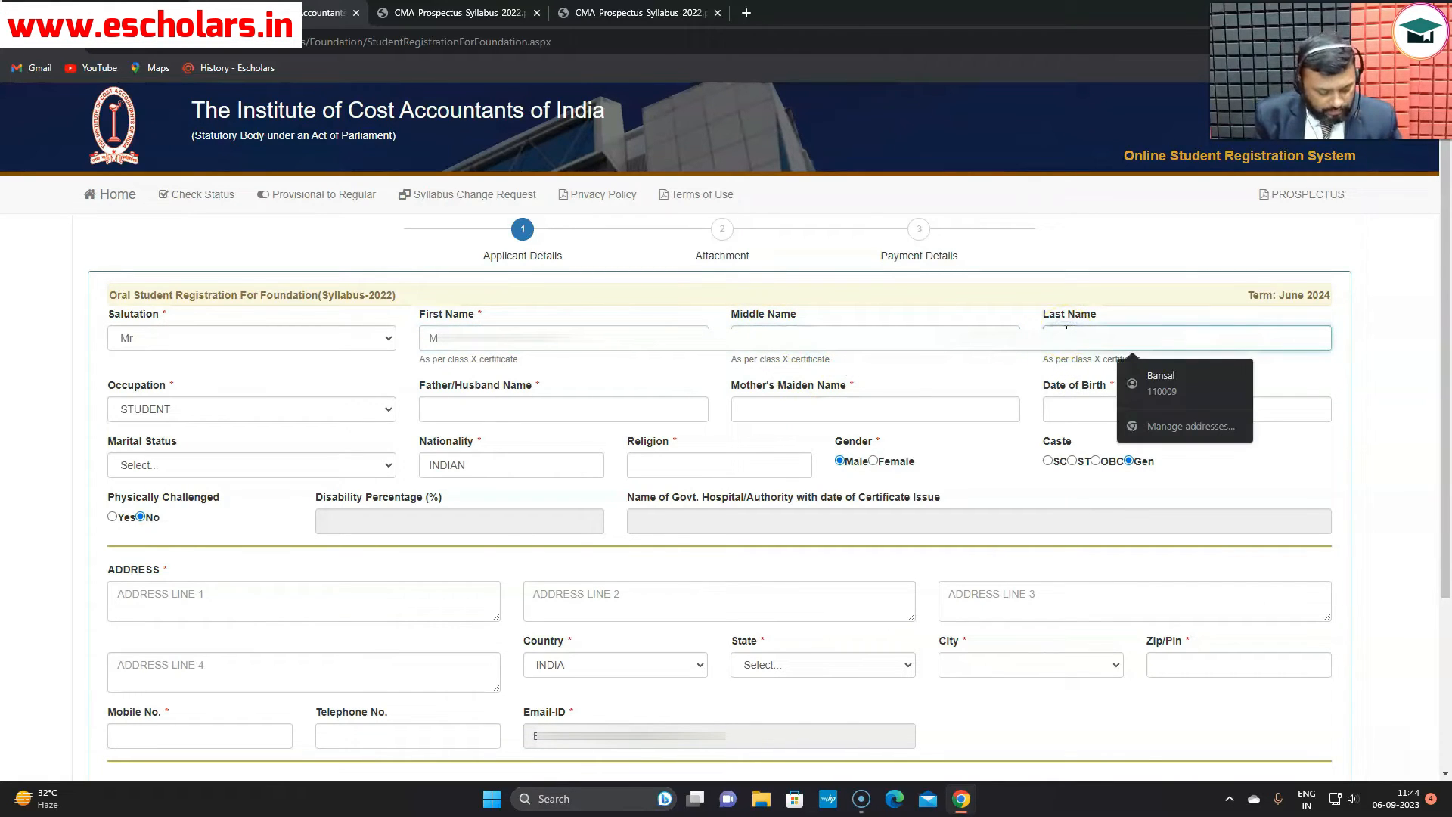
type("S")
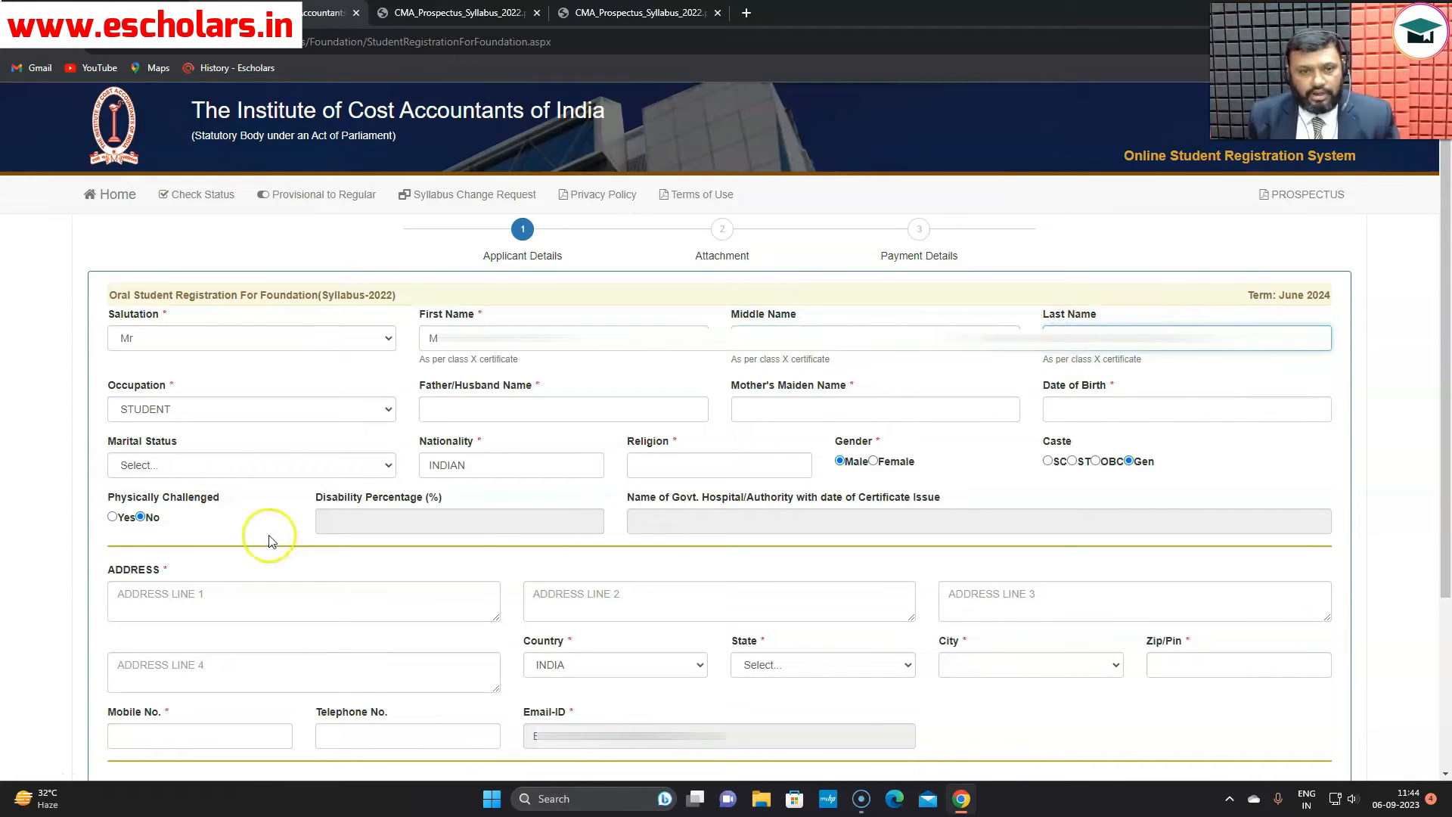
- Keep occupation STUDENT and fill in the father's name and mother's maiden name
left_click(389, 415)
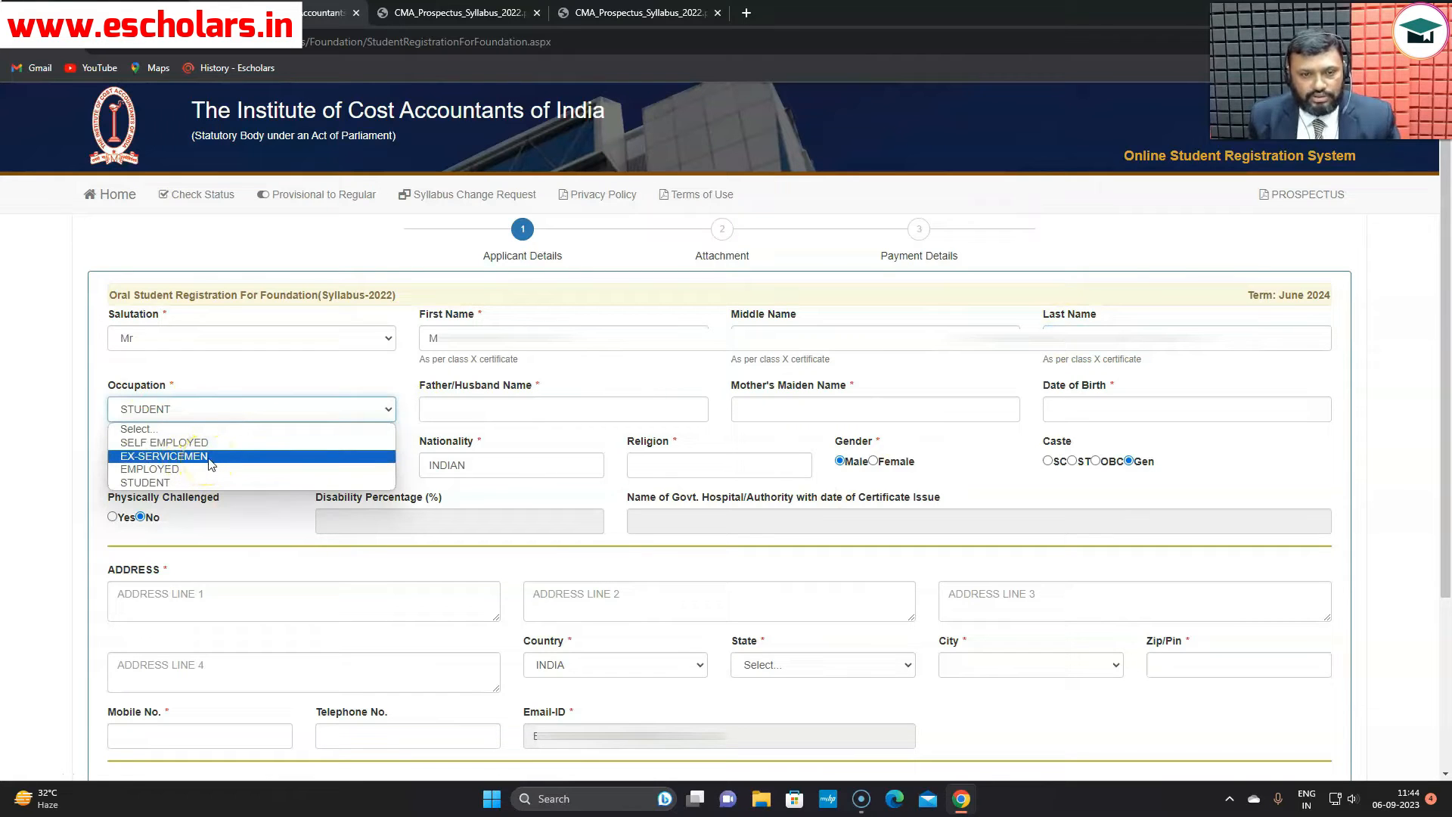
left_click(243, 406)
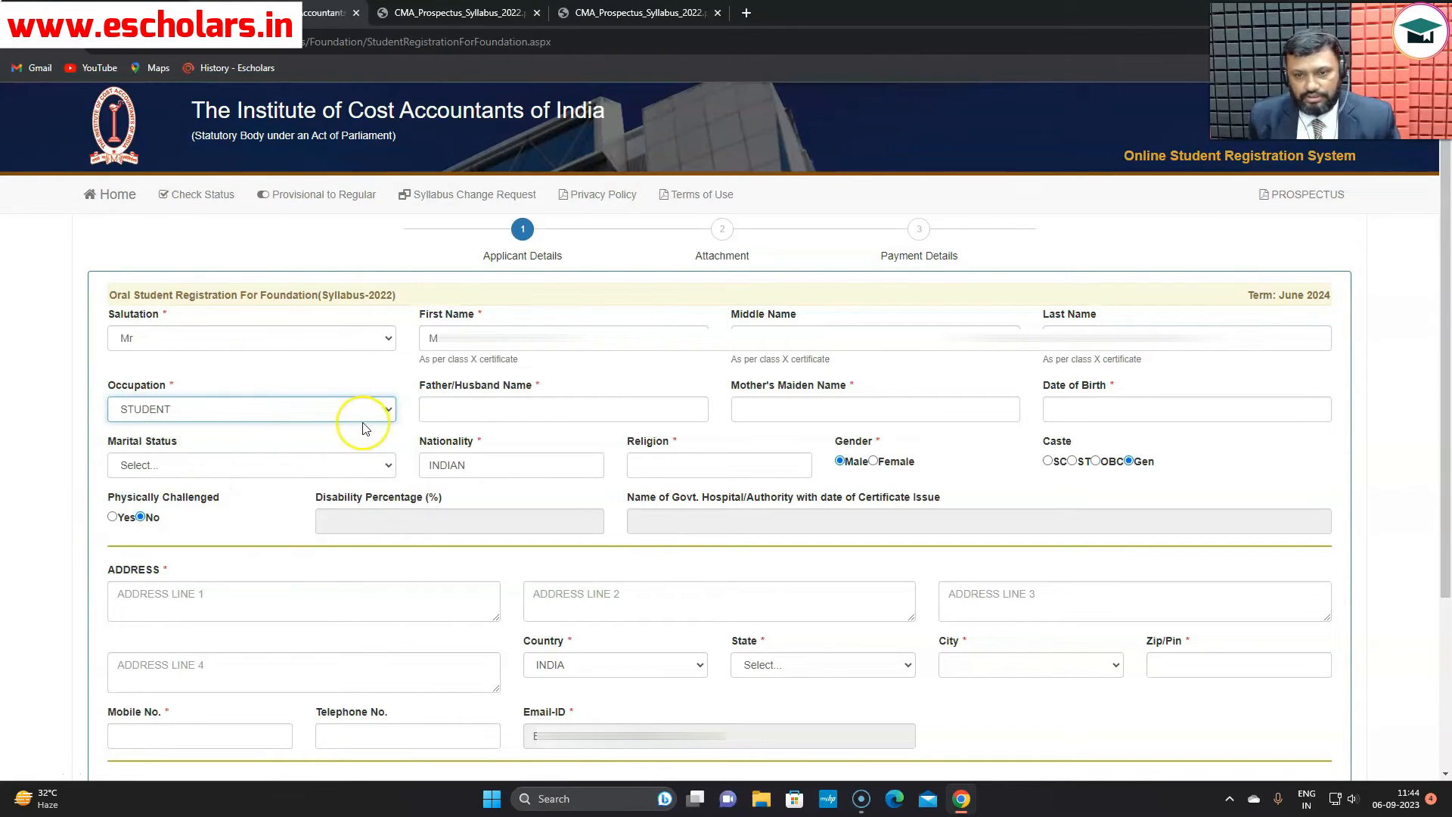
left_click(482, 412)
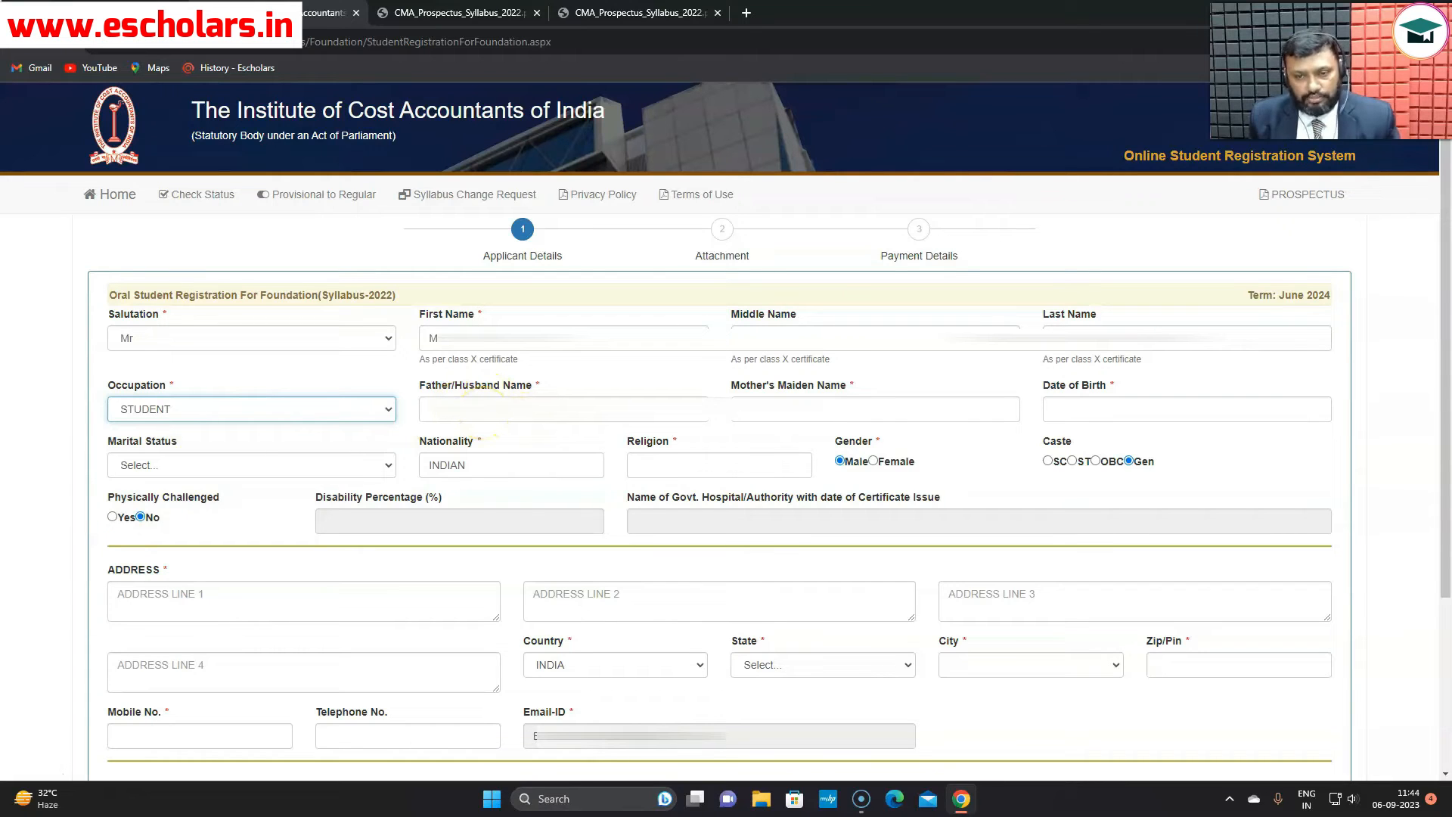
left_click(484, 409)
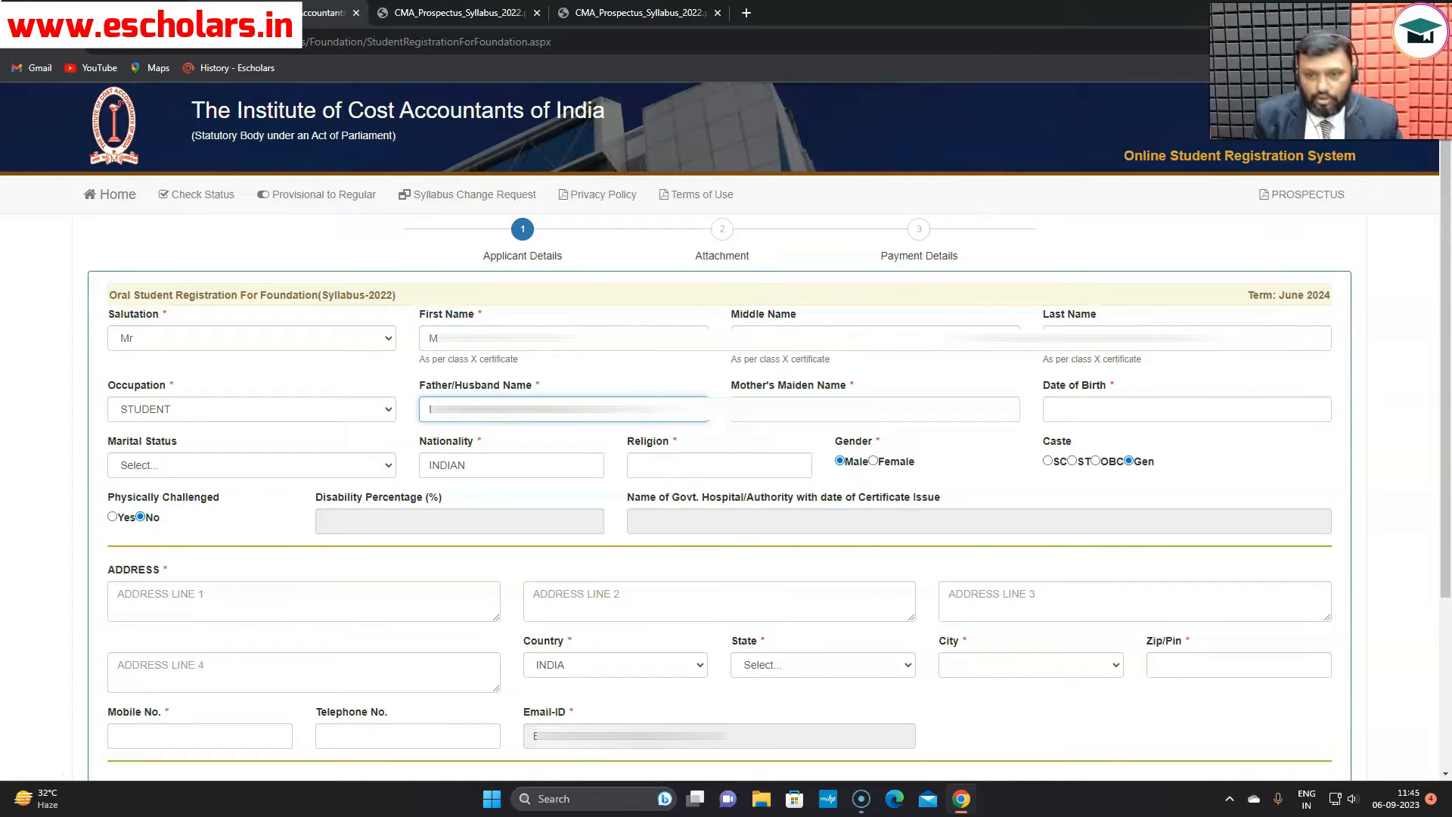
left_click(757, 420)
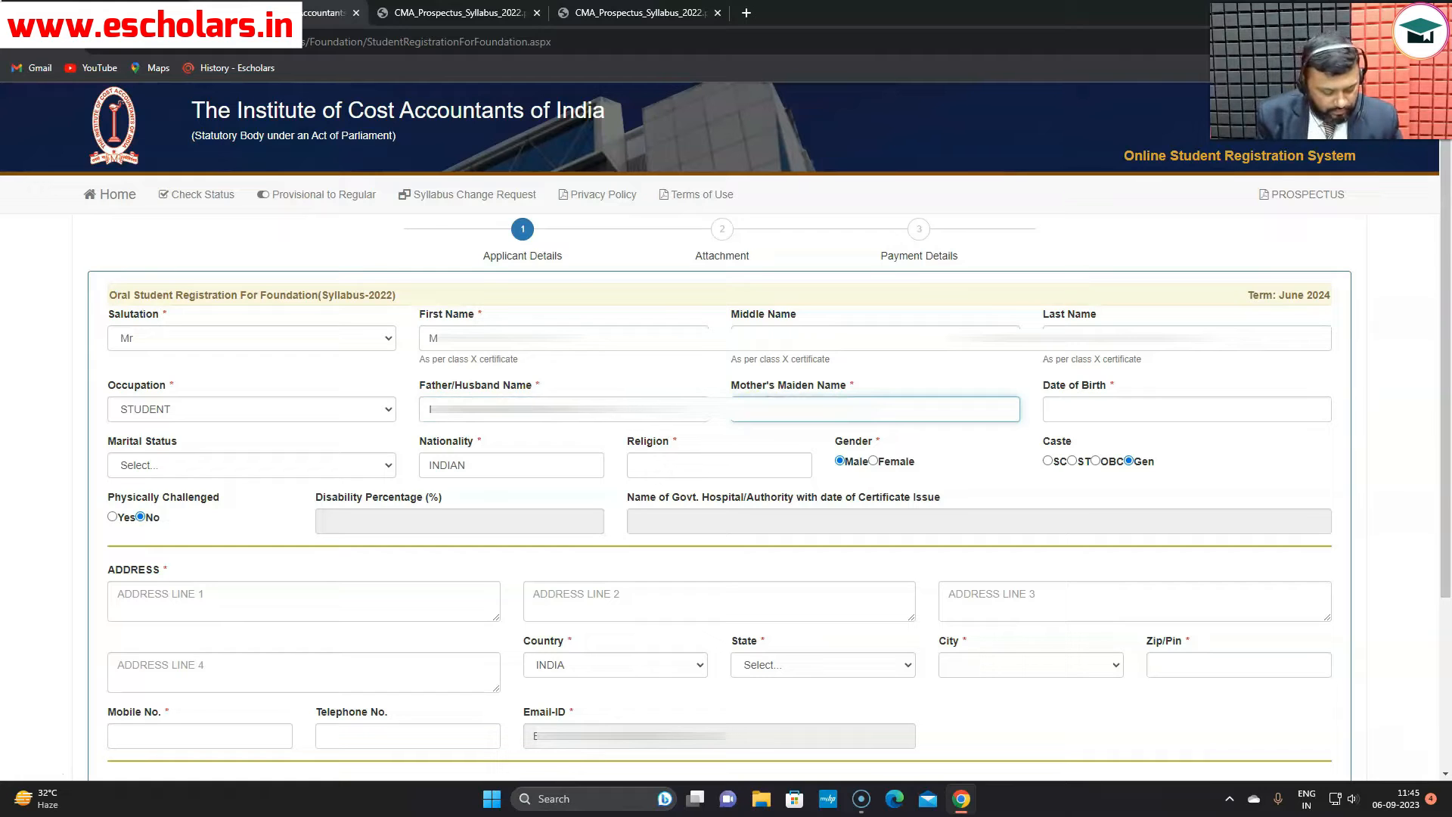
- Enter the date of birth 10/04/2000
left_click(1071, 406)
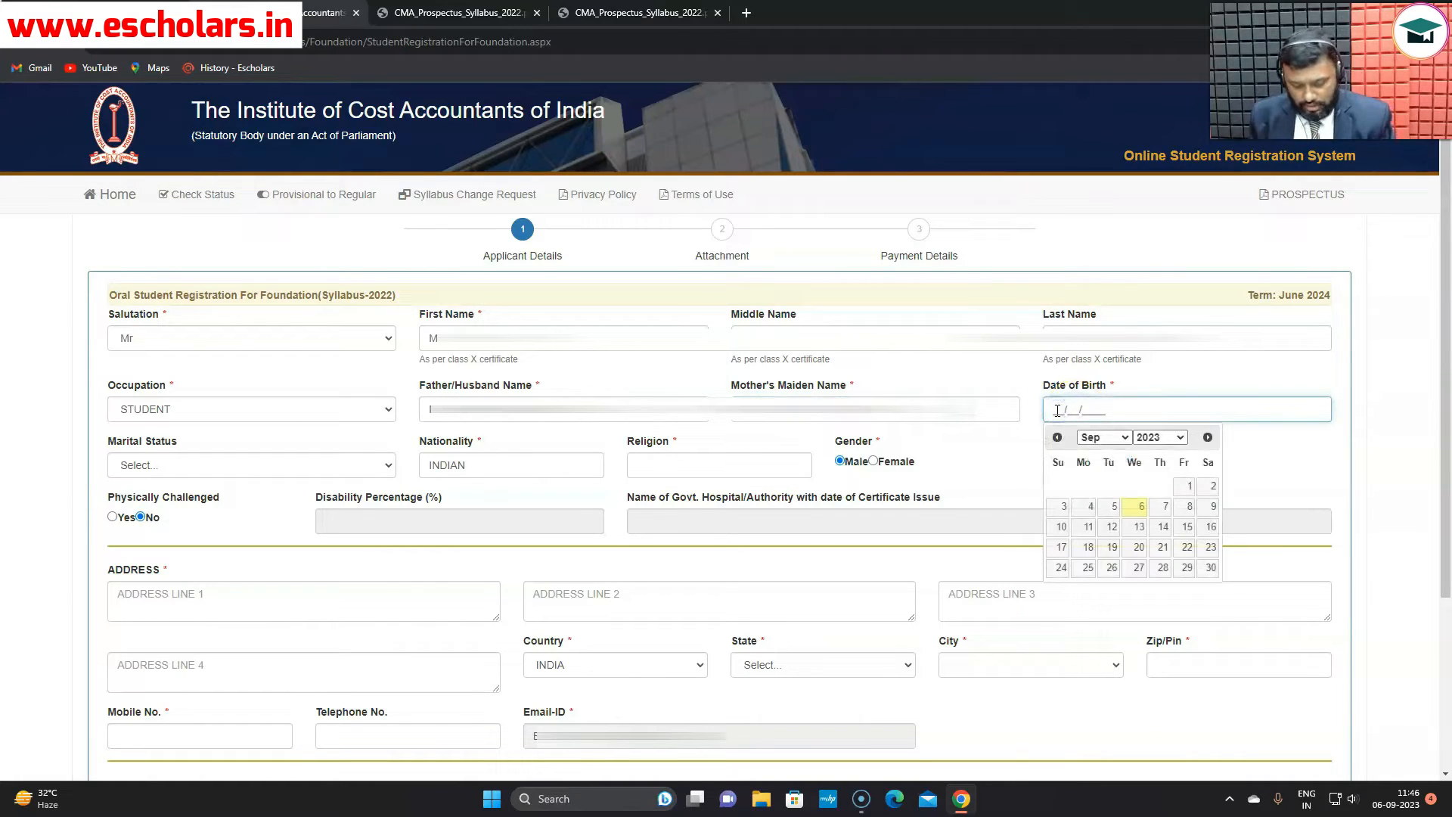
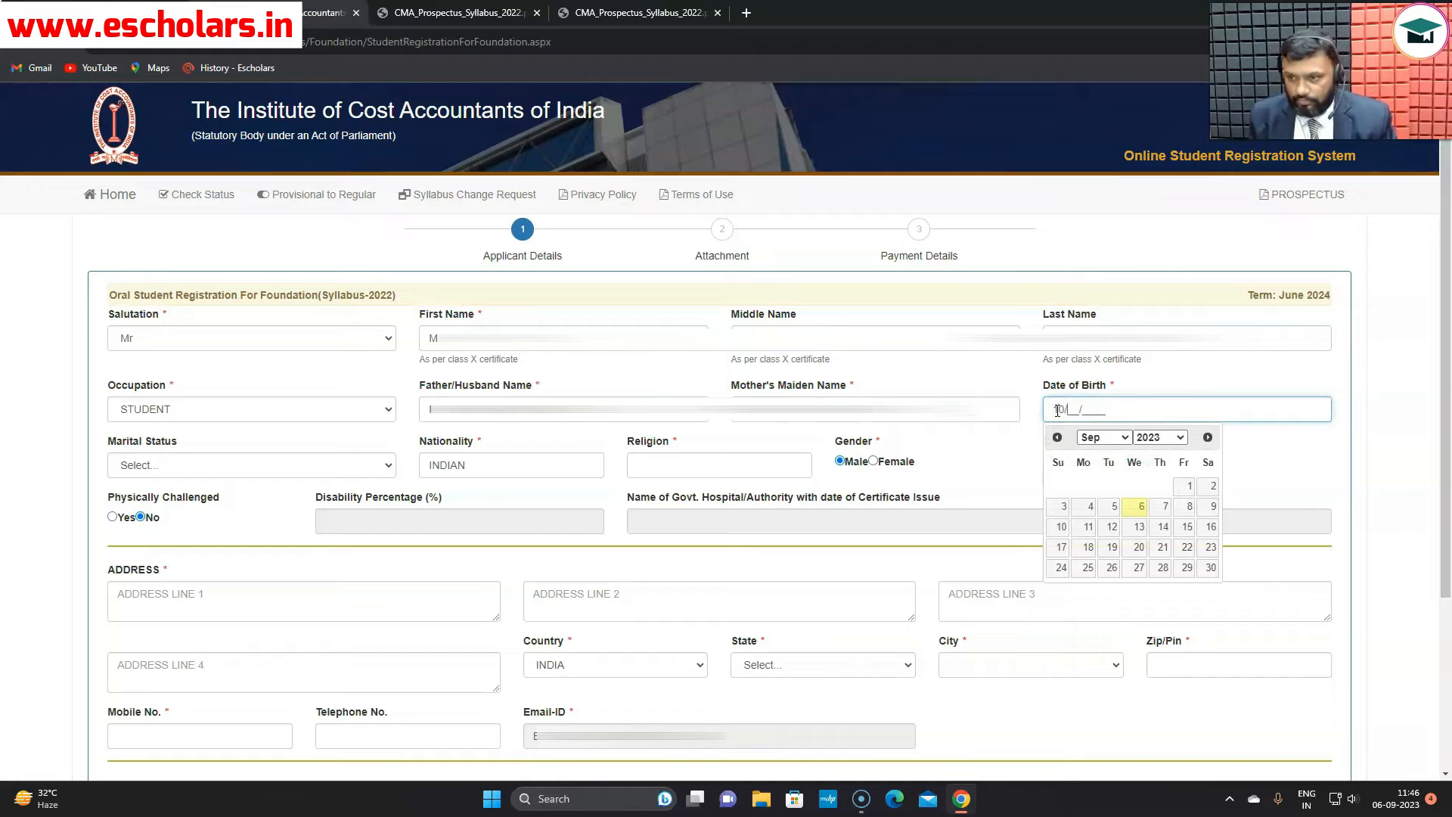
left_click(1225, 442)
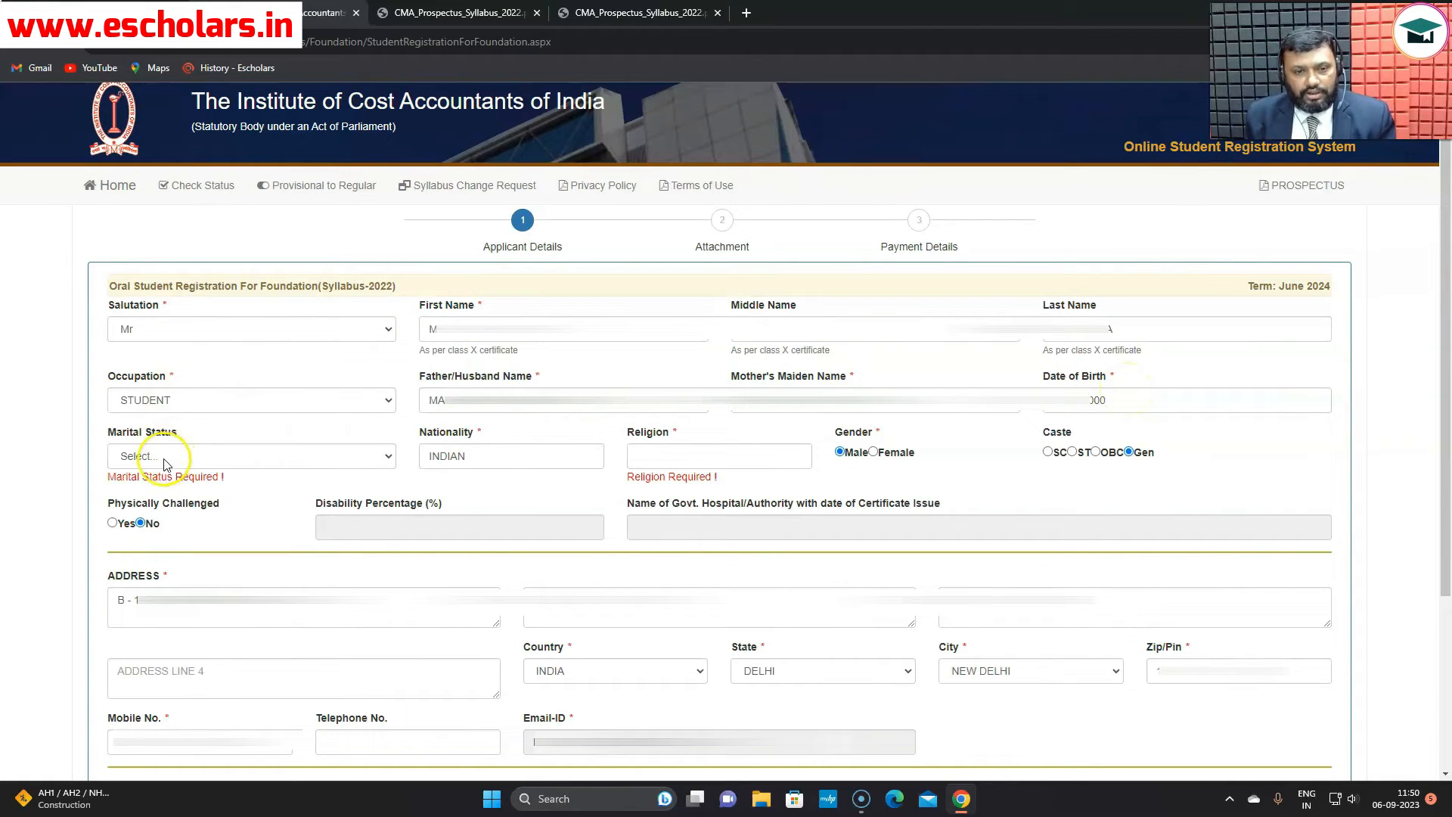
- Set marital status to UNMARRIED and move to the religion field
left_click(375, 457)
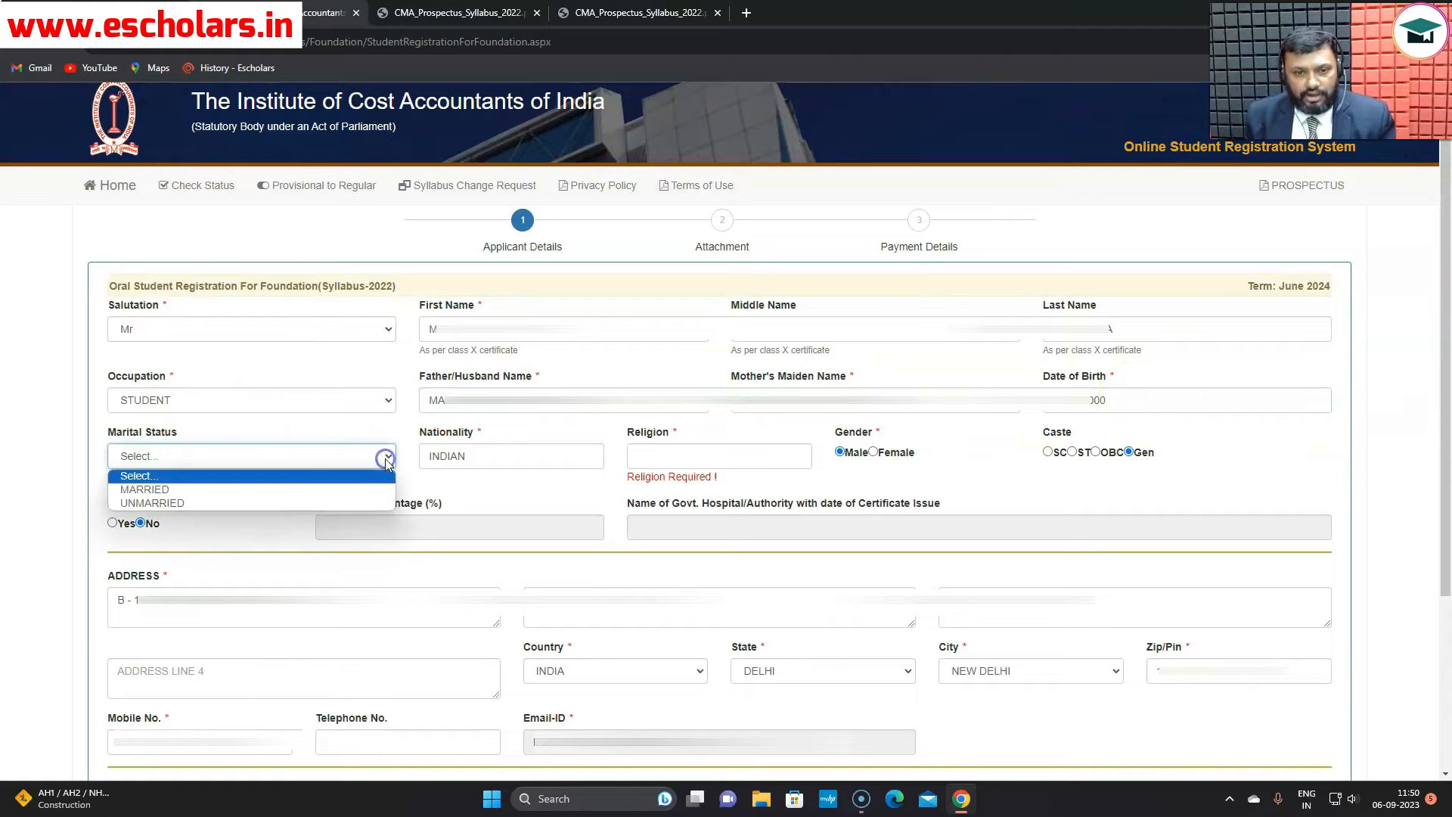
left_click(209, 503)
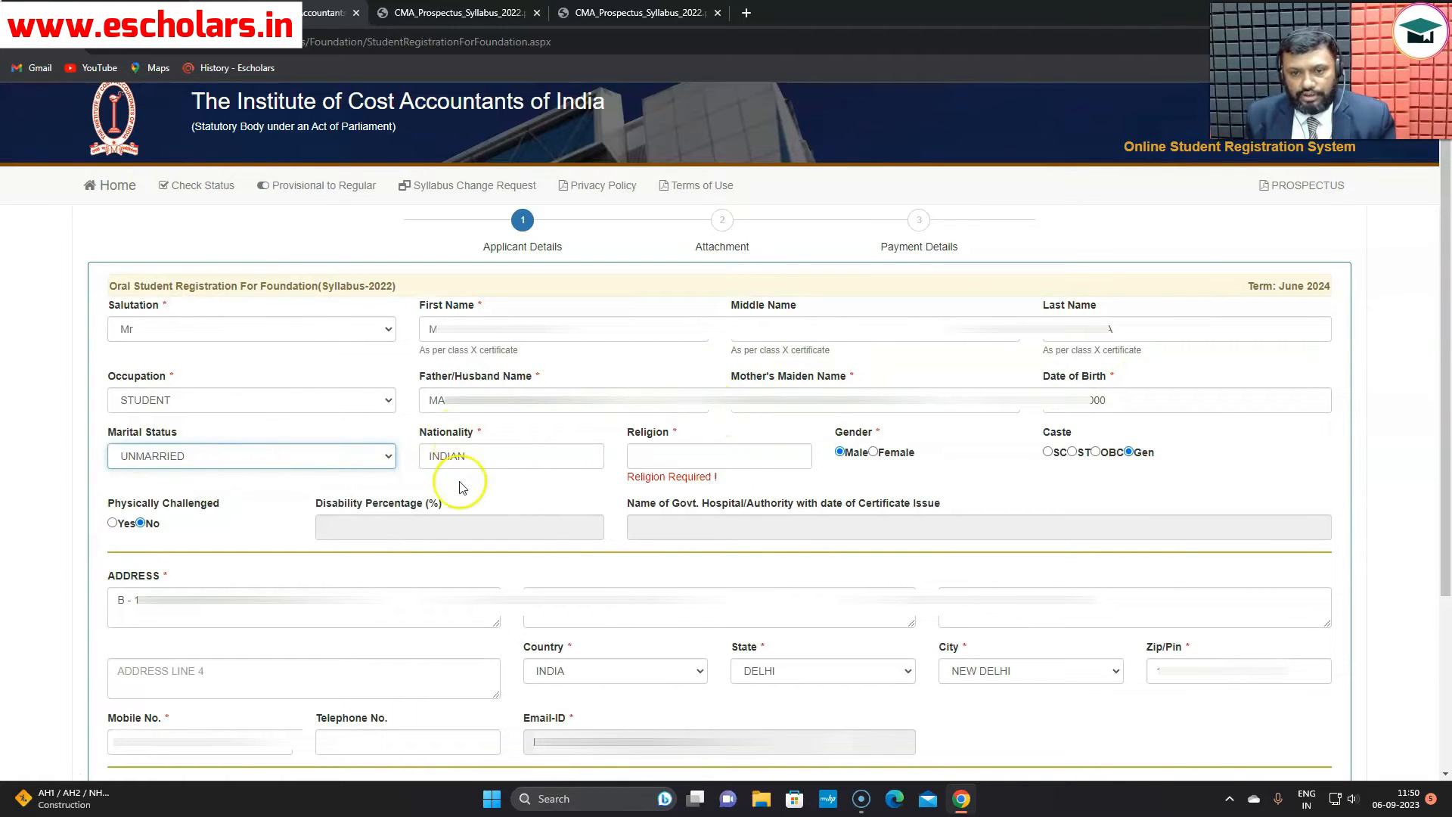
left_click(674, 455)
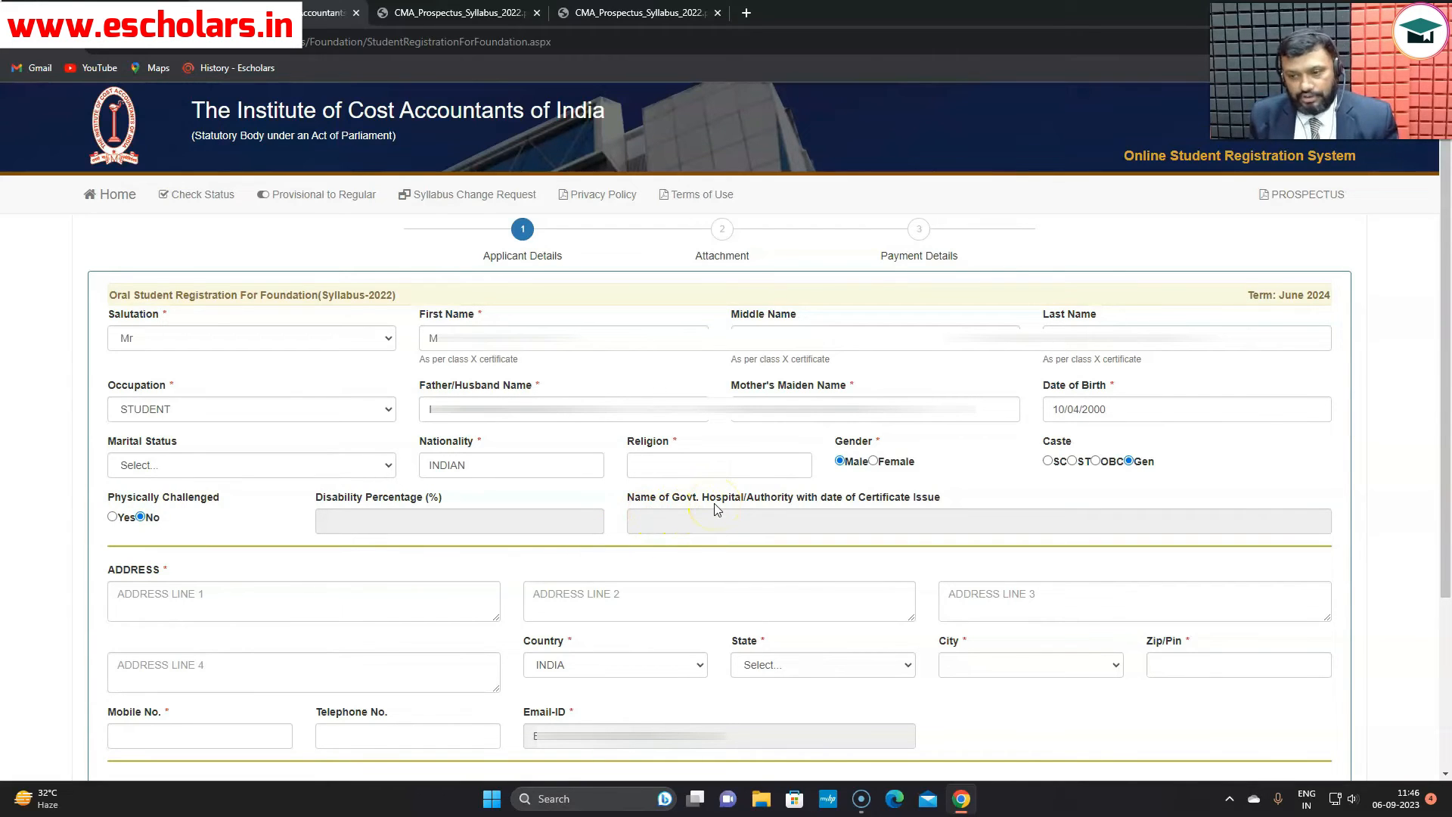
- Fill Address Line 1 and choose country INDIA, state DELHI and city NEW DELHI
scroll(531, 573, "down", 2)
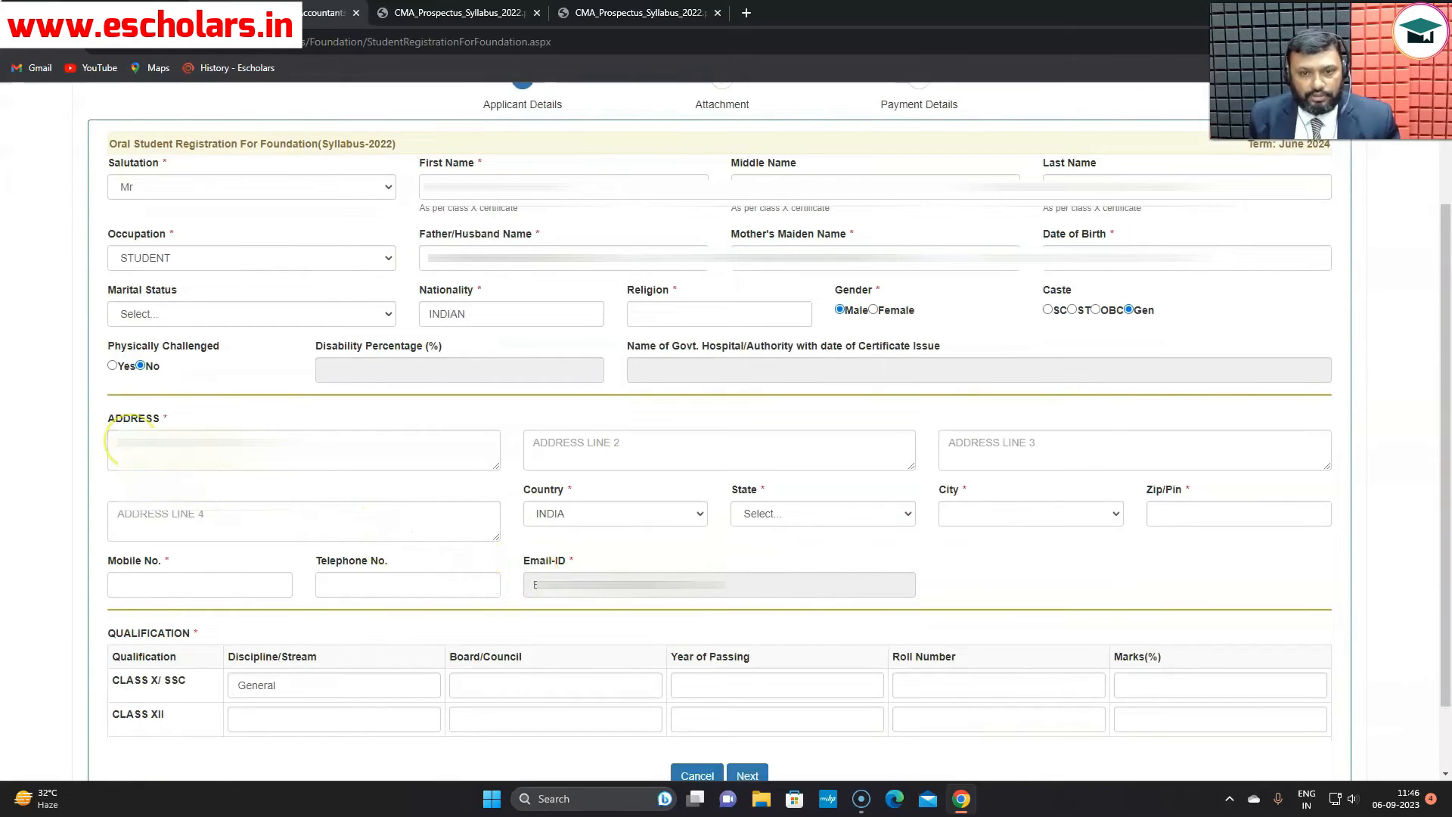
left_click(121, 448)
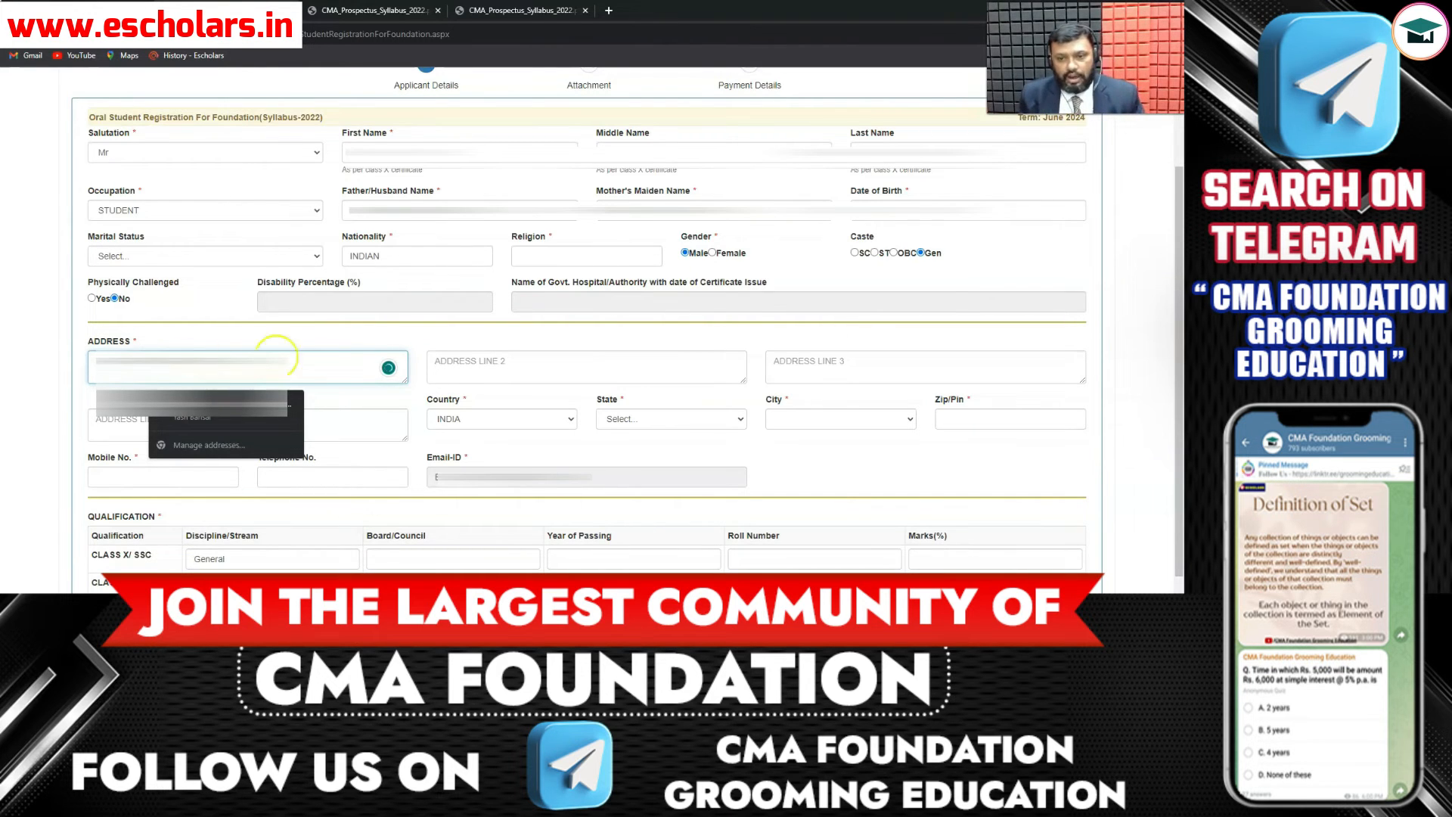
left_click(384, 405)
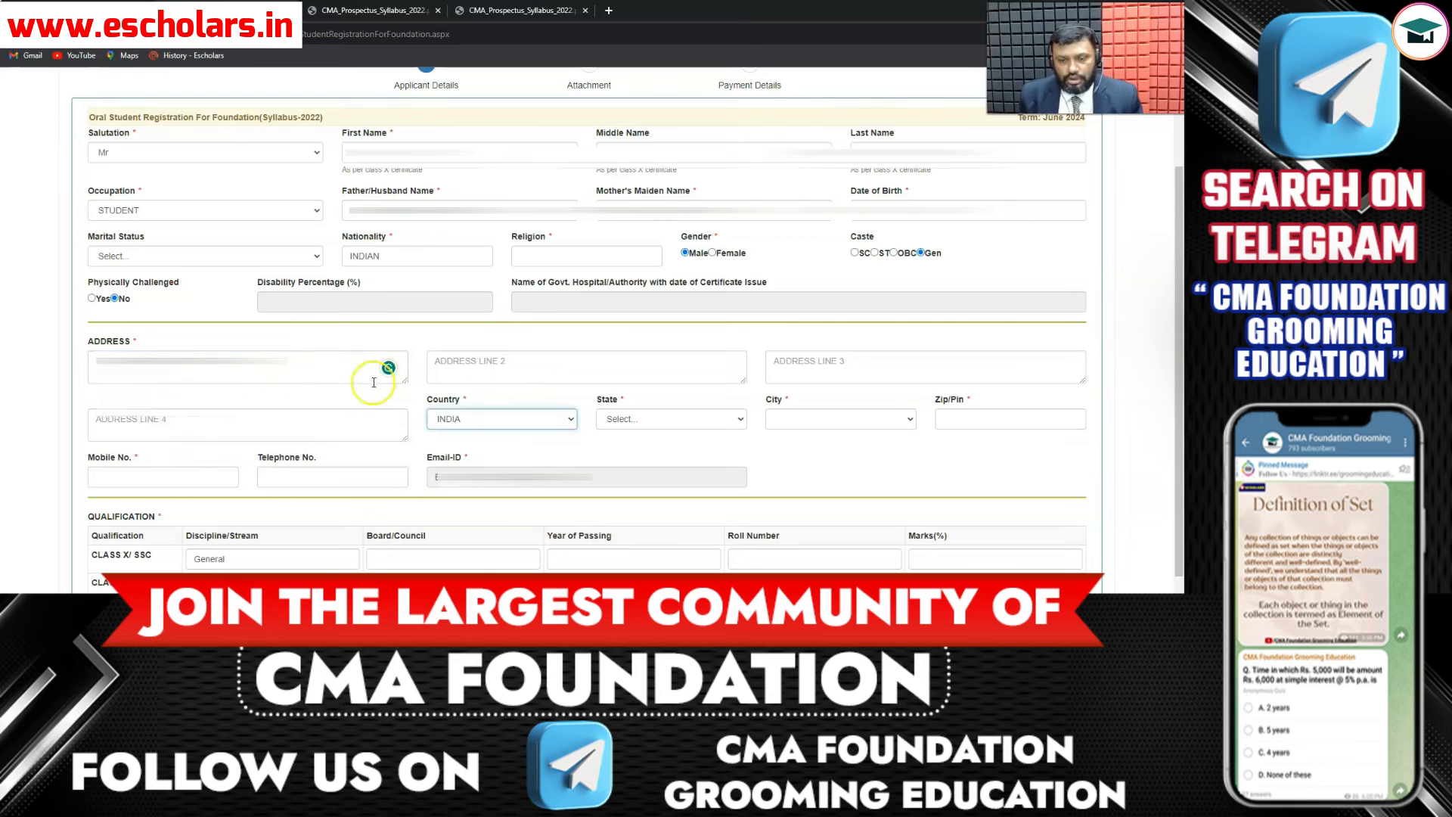
left_click(571, 420)
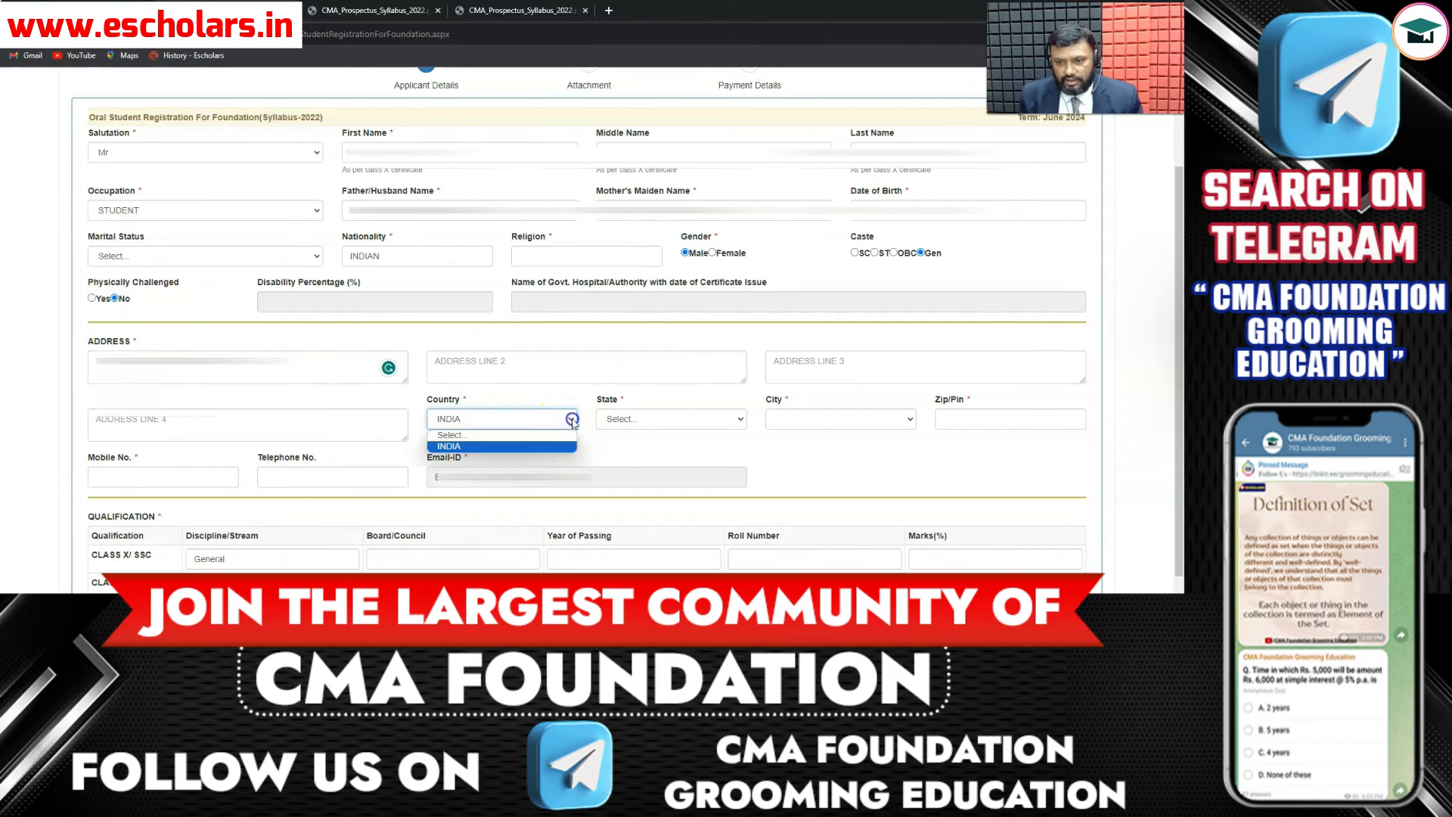
left_click(740, 420)
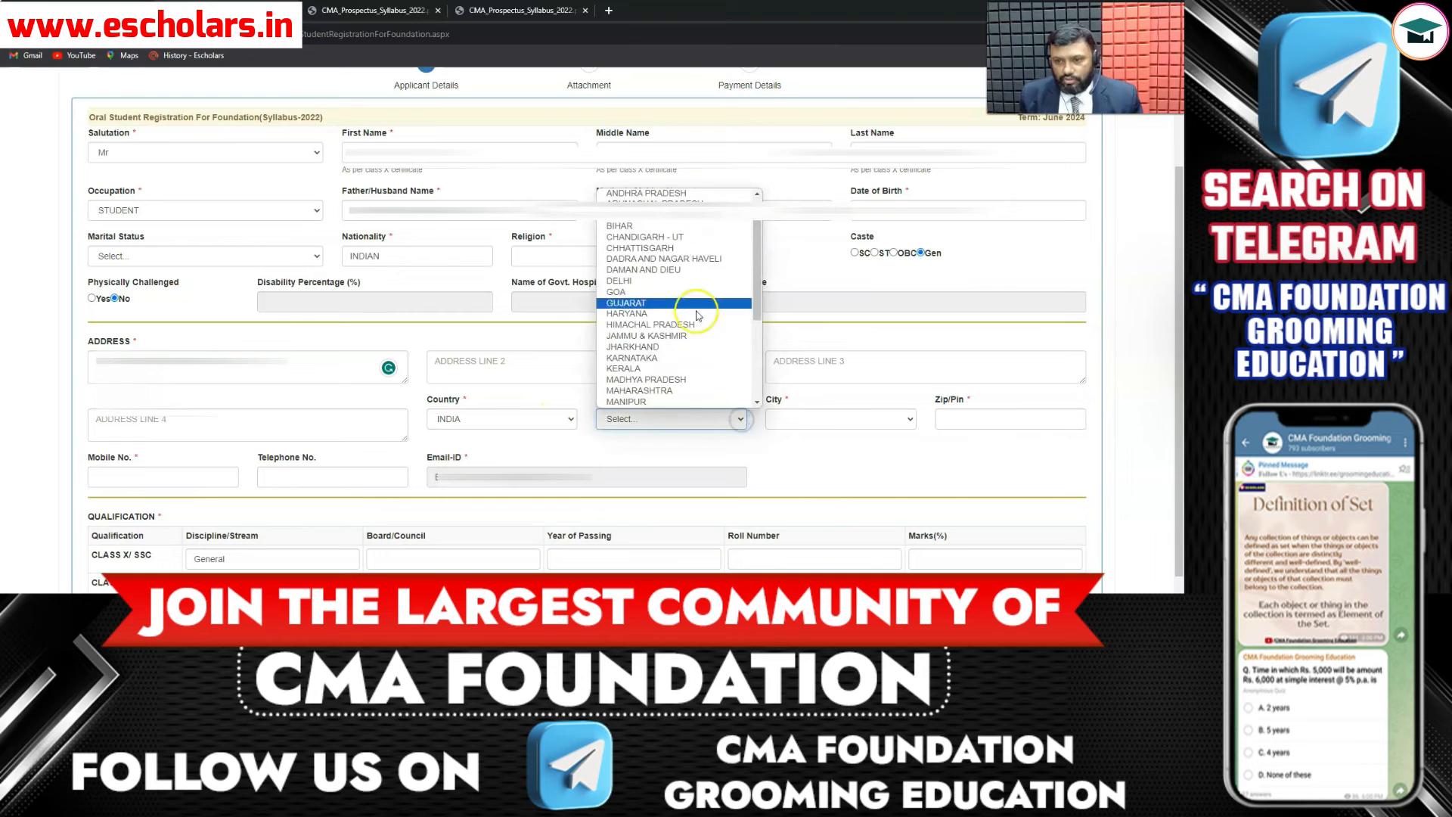
left_click(652, 281)
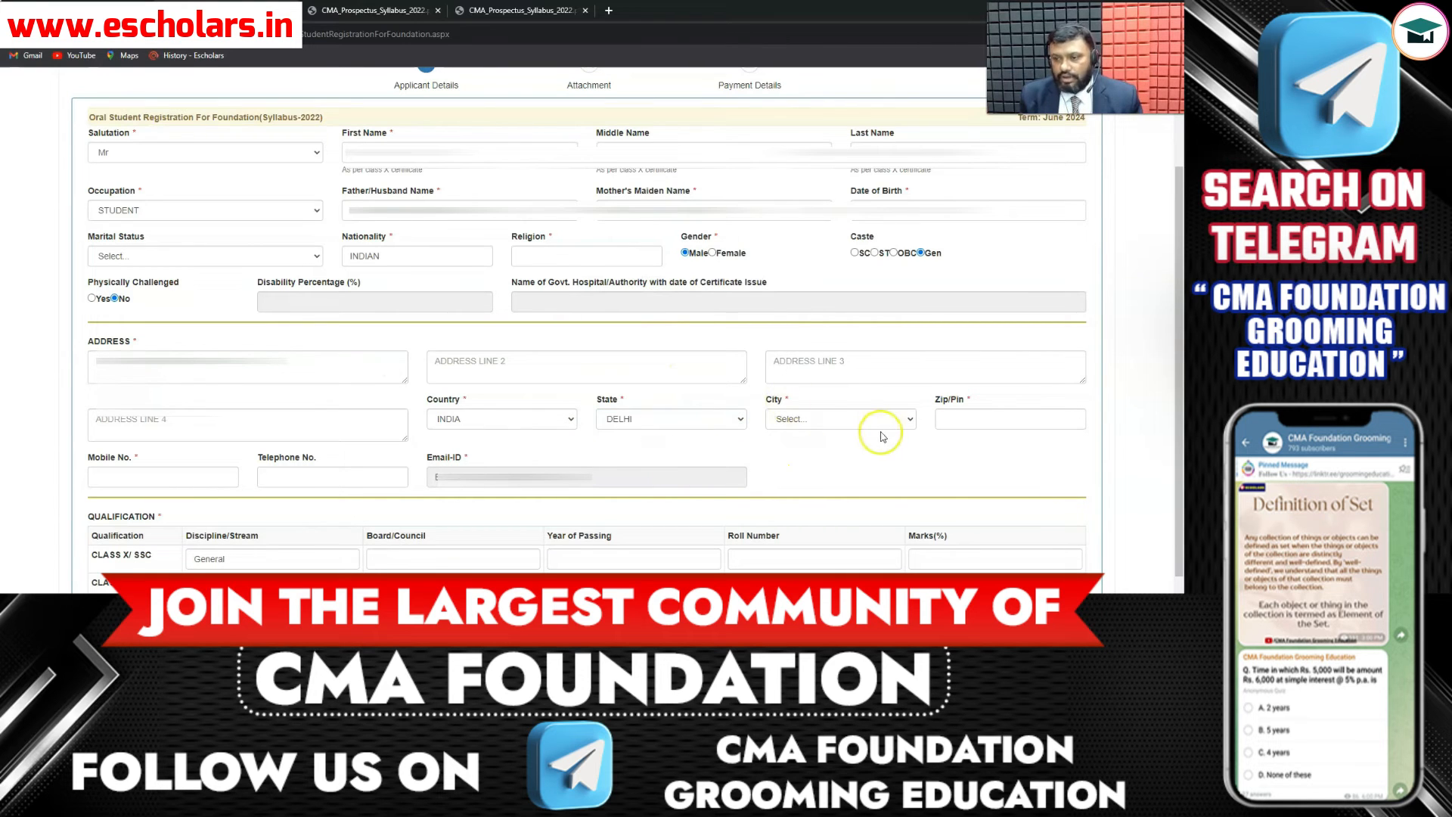
left_click(912, 419)
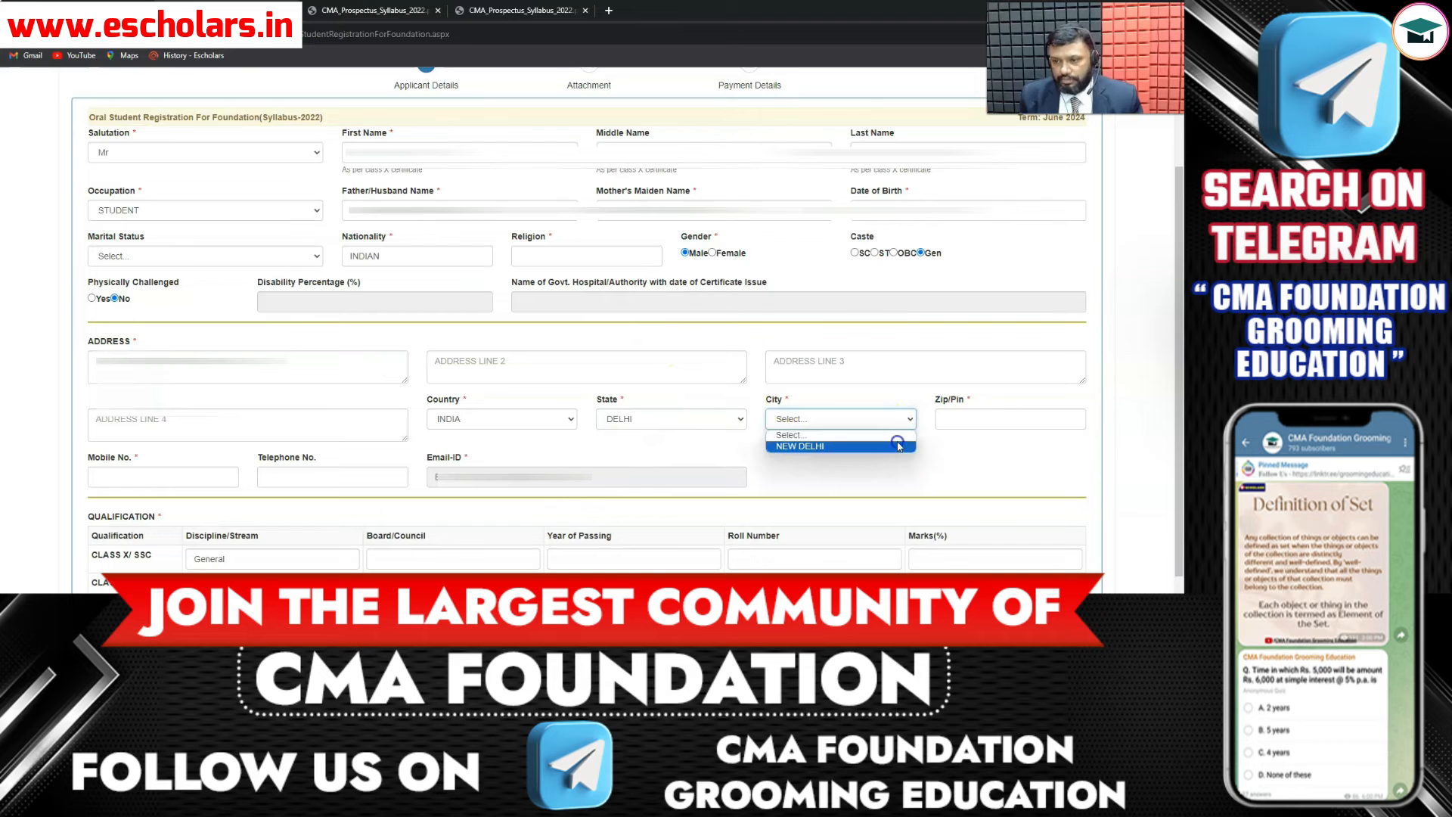
left_click(897, 446)
- Enter the PIN code and the mobile number
left_click(960, 422)
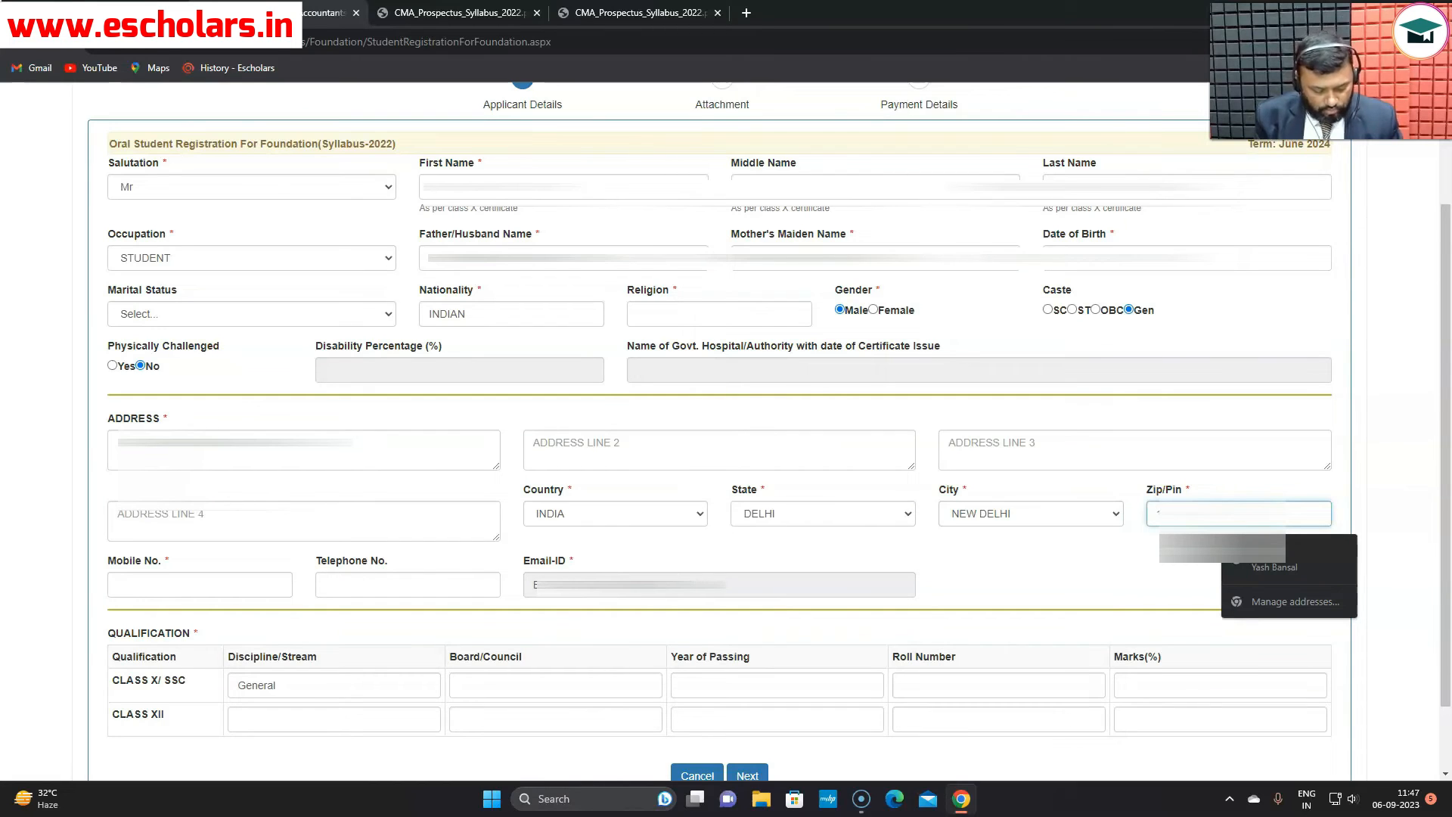
type("1")
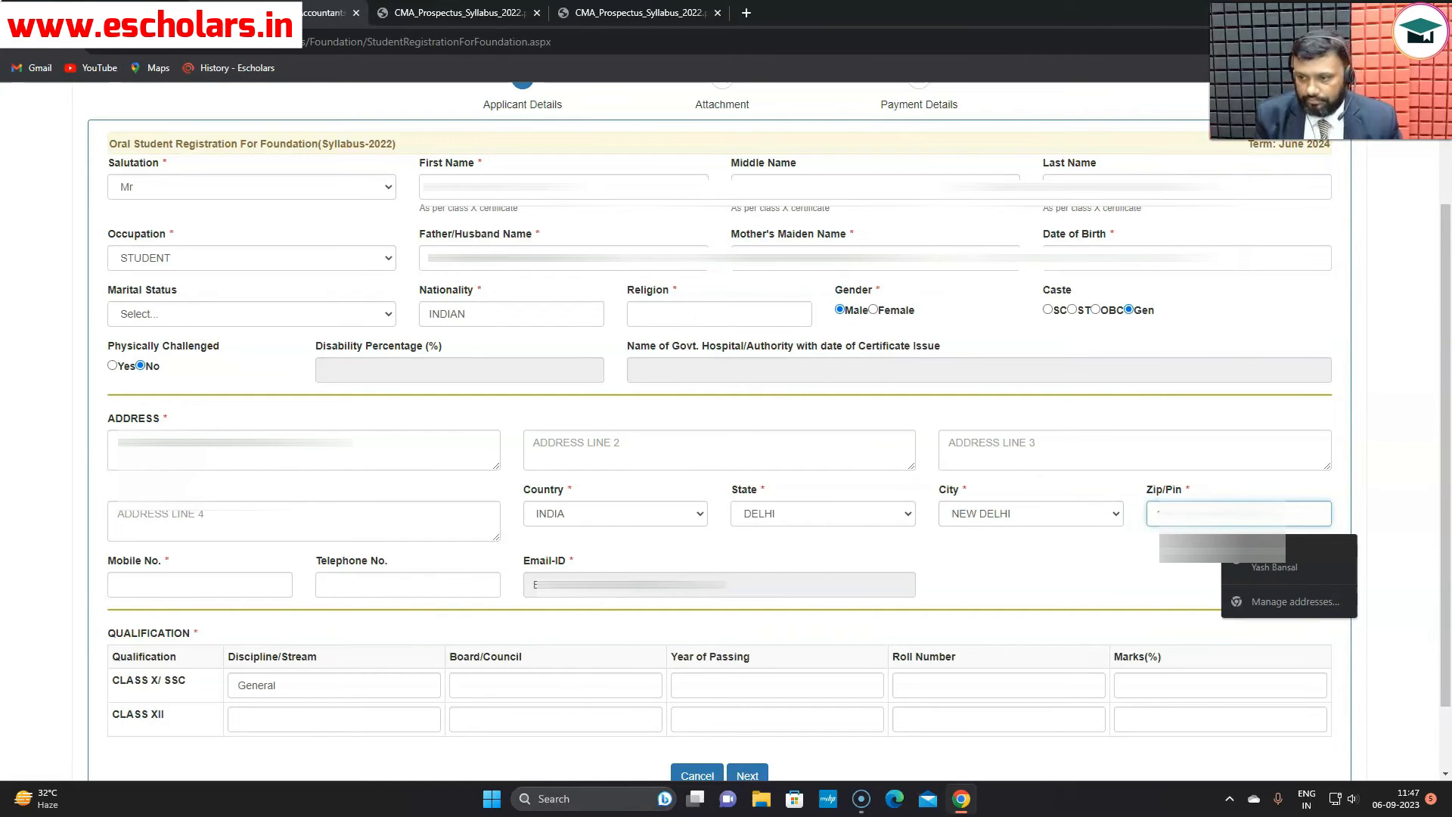
type("0")
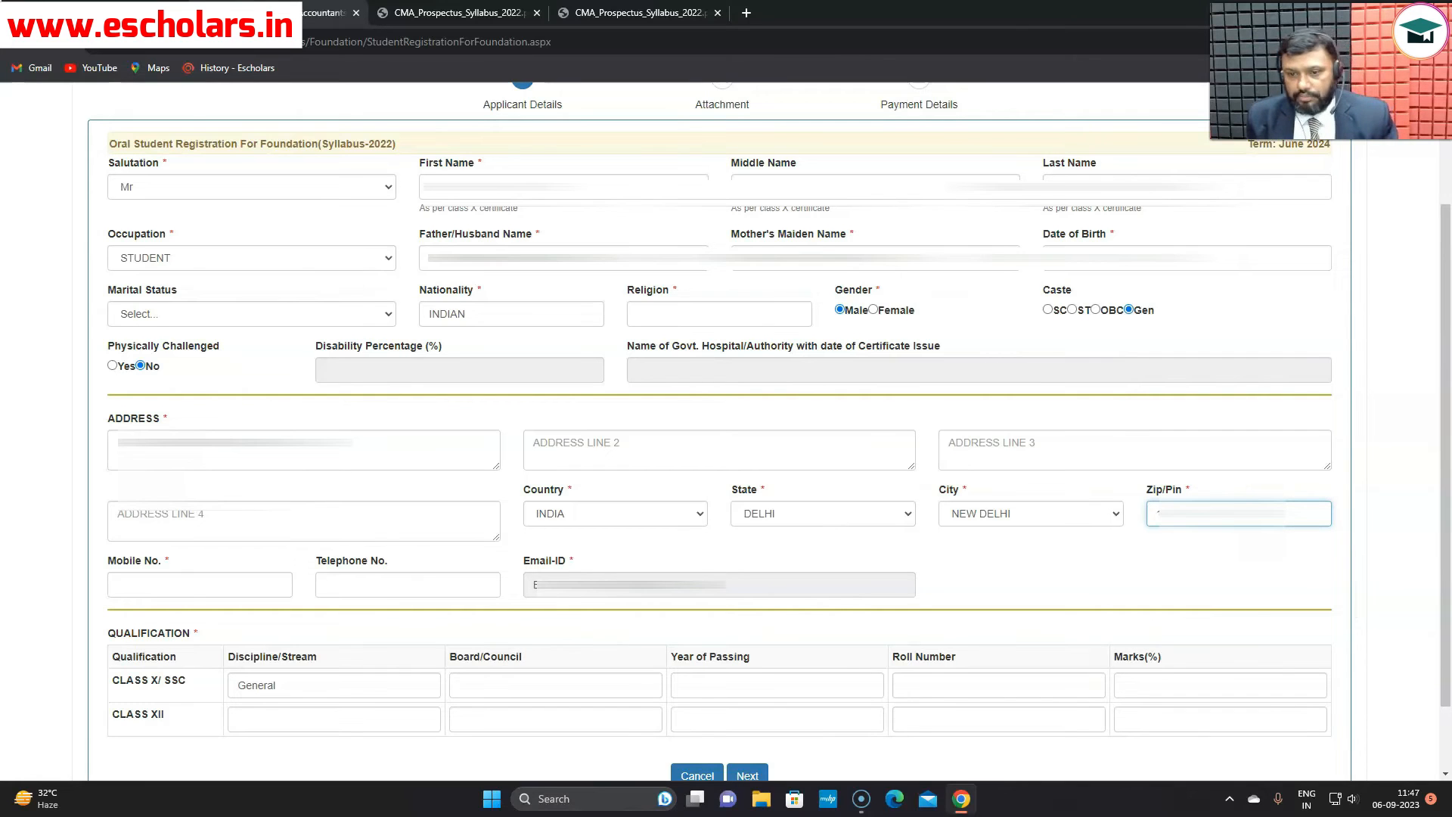
scroll(900, 729, "down", 1)
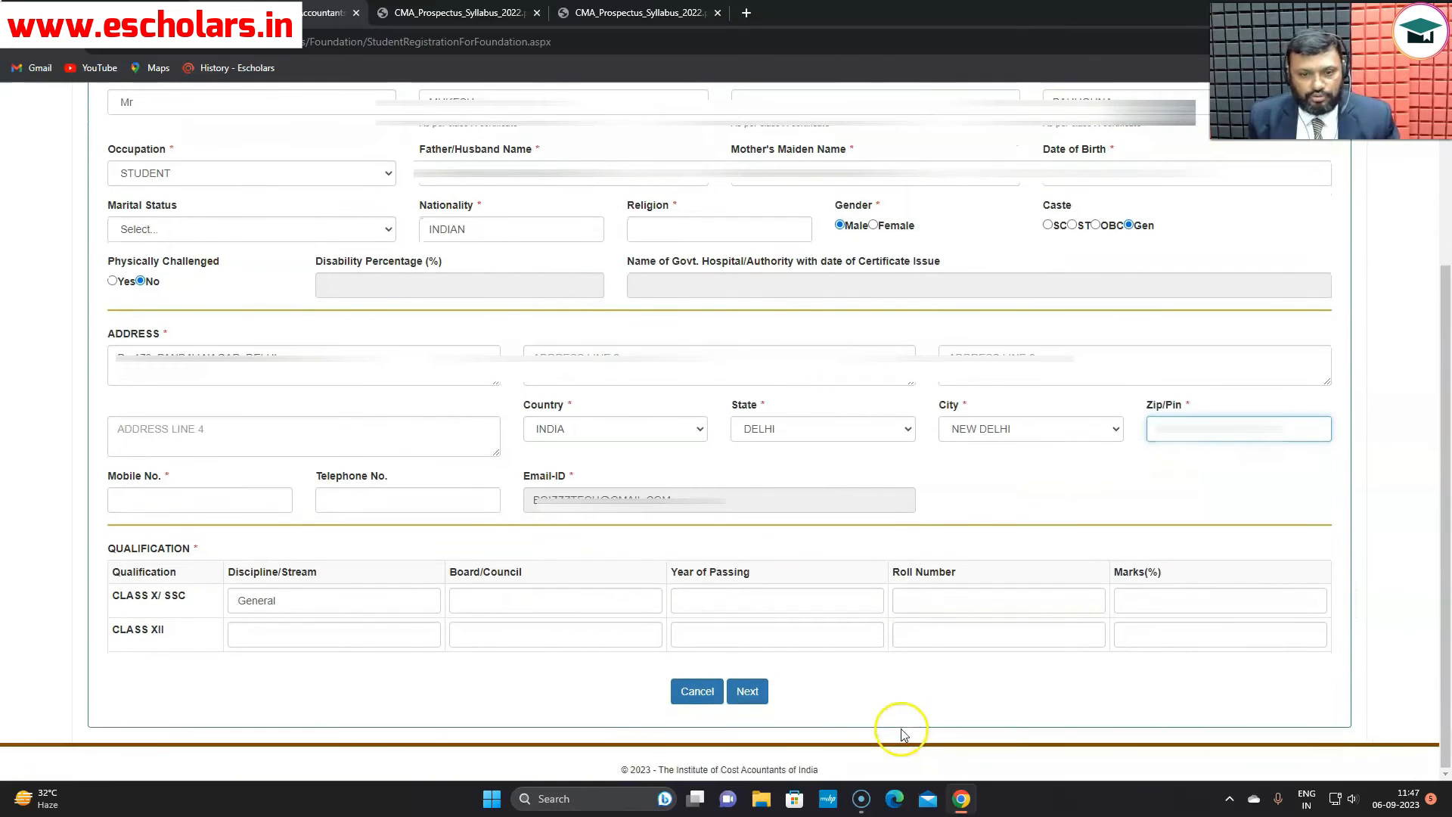
left_click(175, 492)
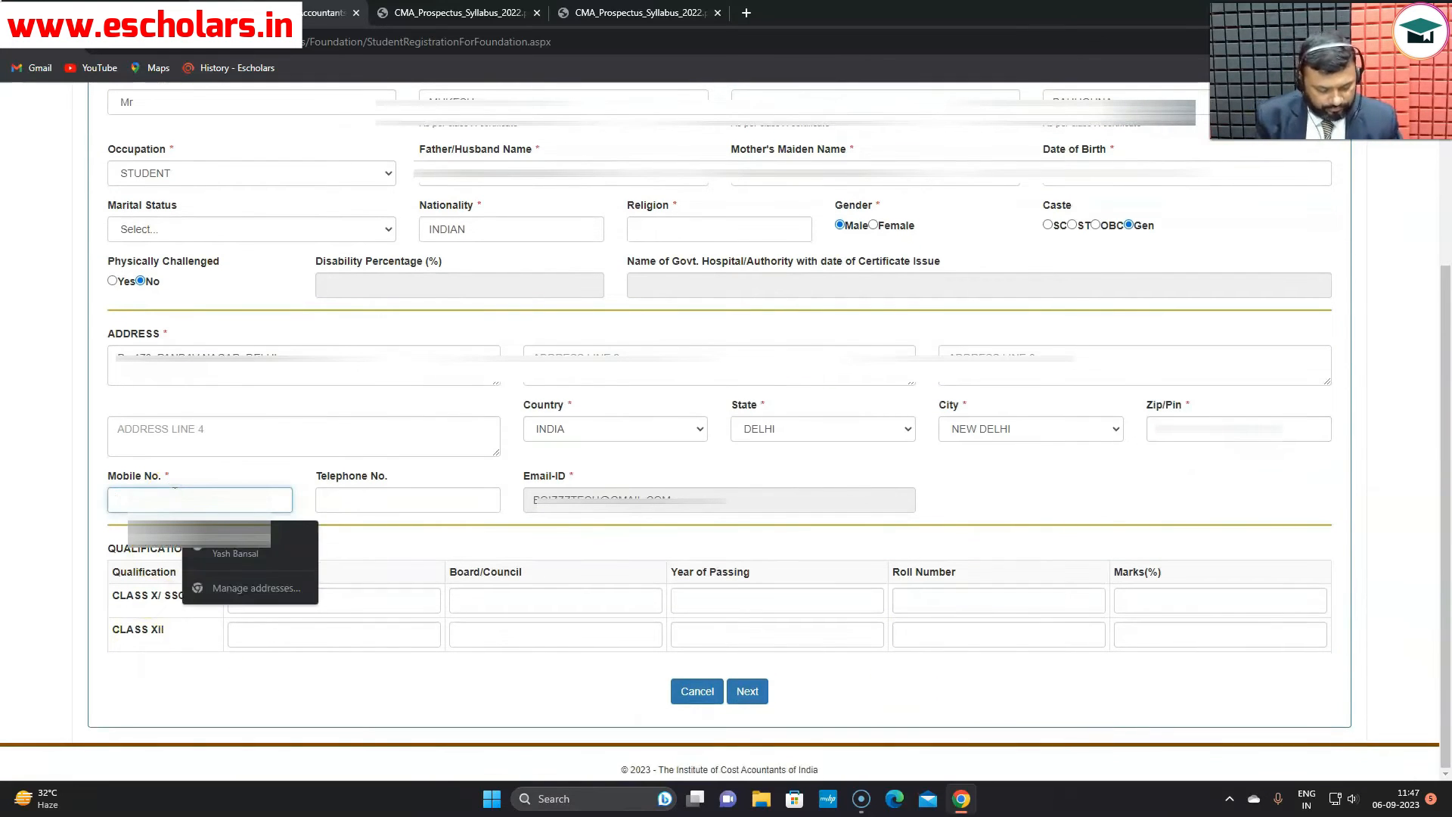
type("93")
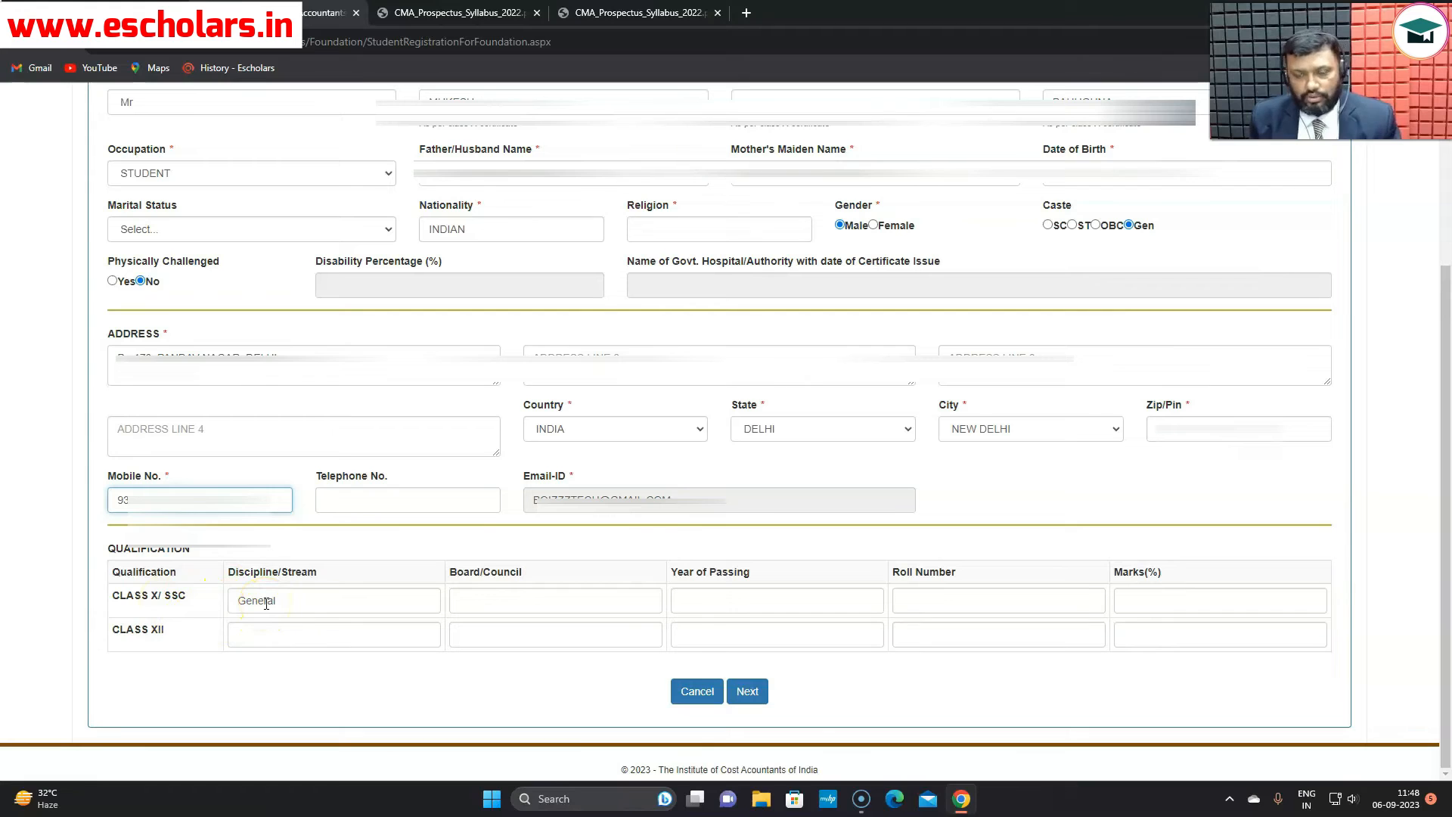
- Enter Class X details: CBSE board, passing year 2016, roll number and 67% marks
left_click(533, 595)
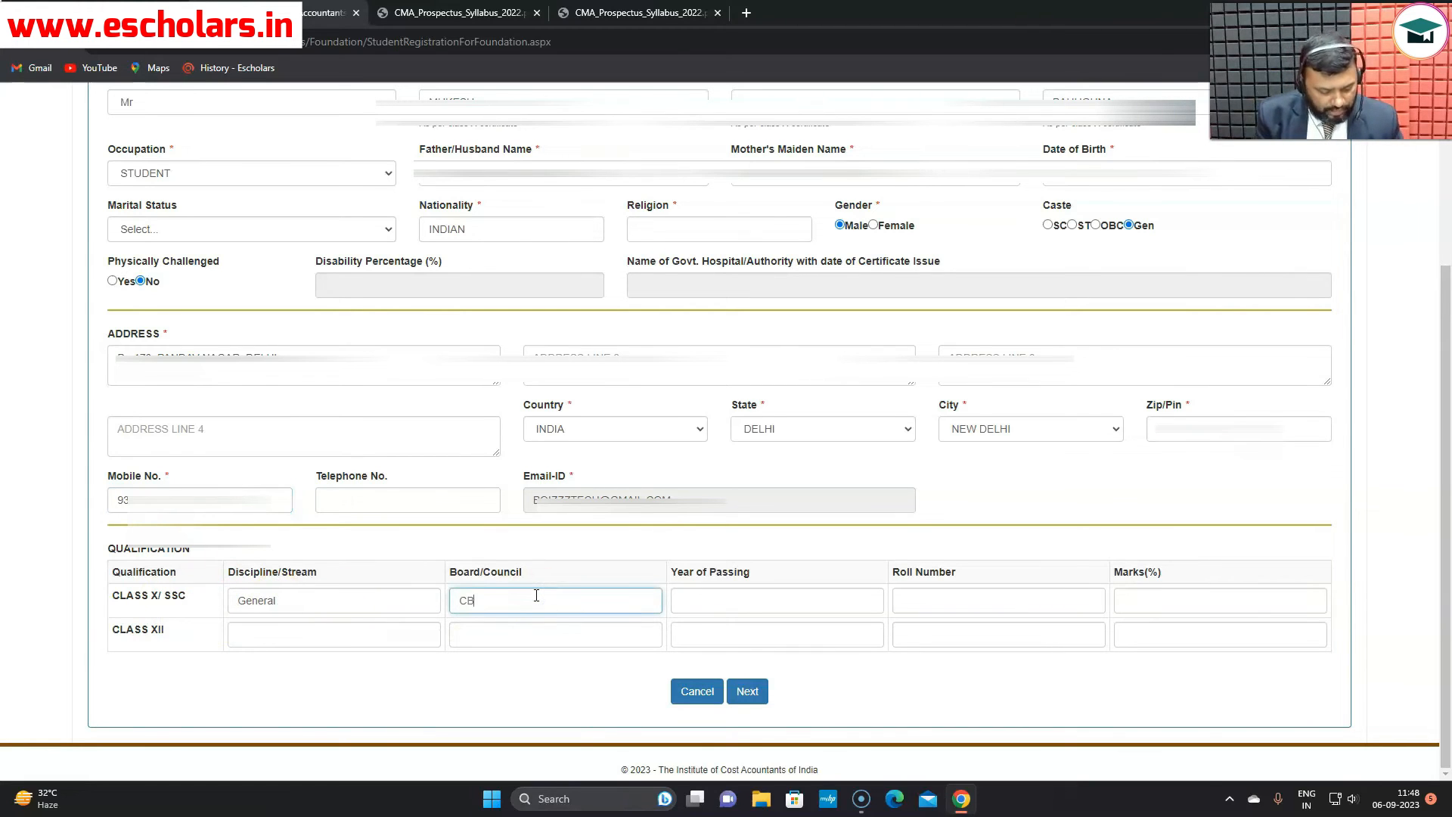
left_click(691, 597)
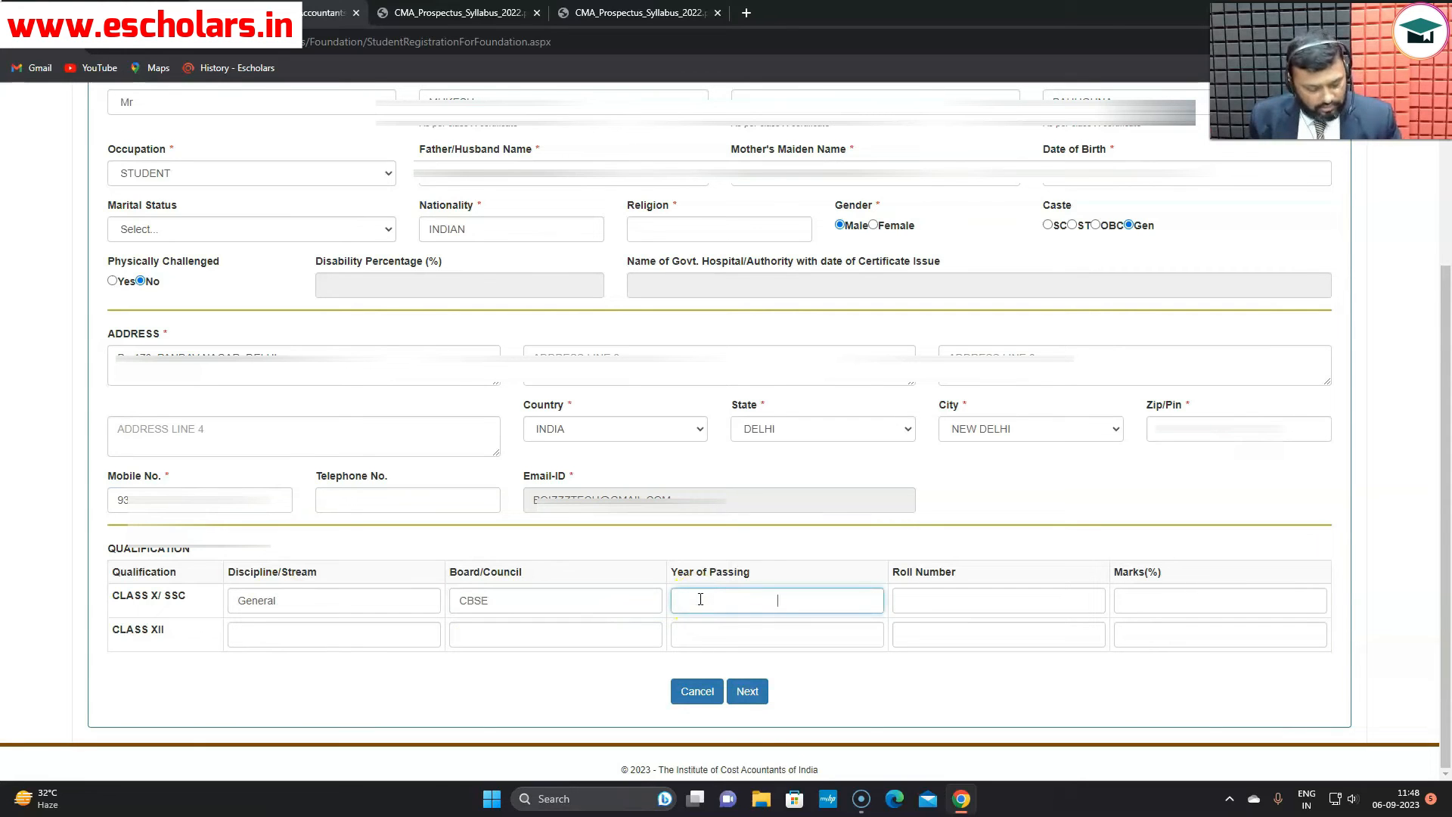
type("2016")
left_click(1011, 599)
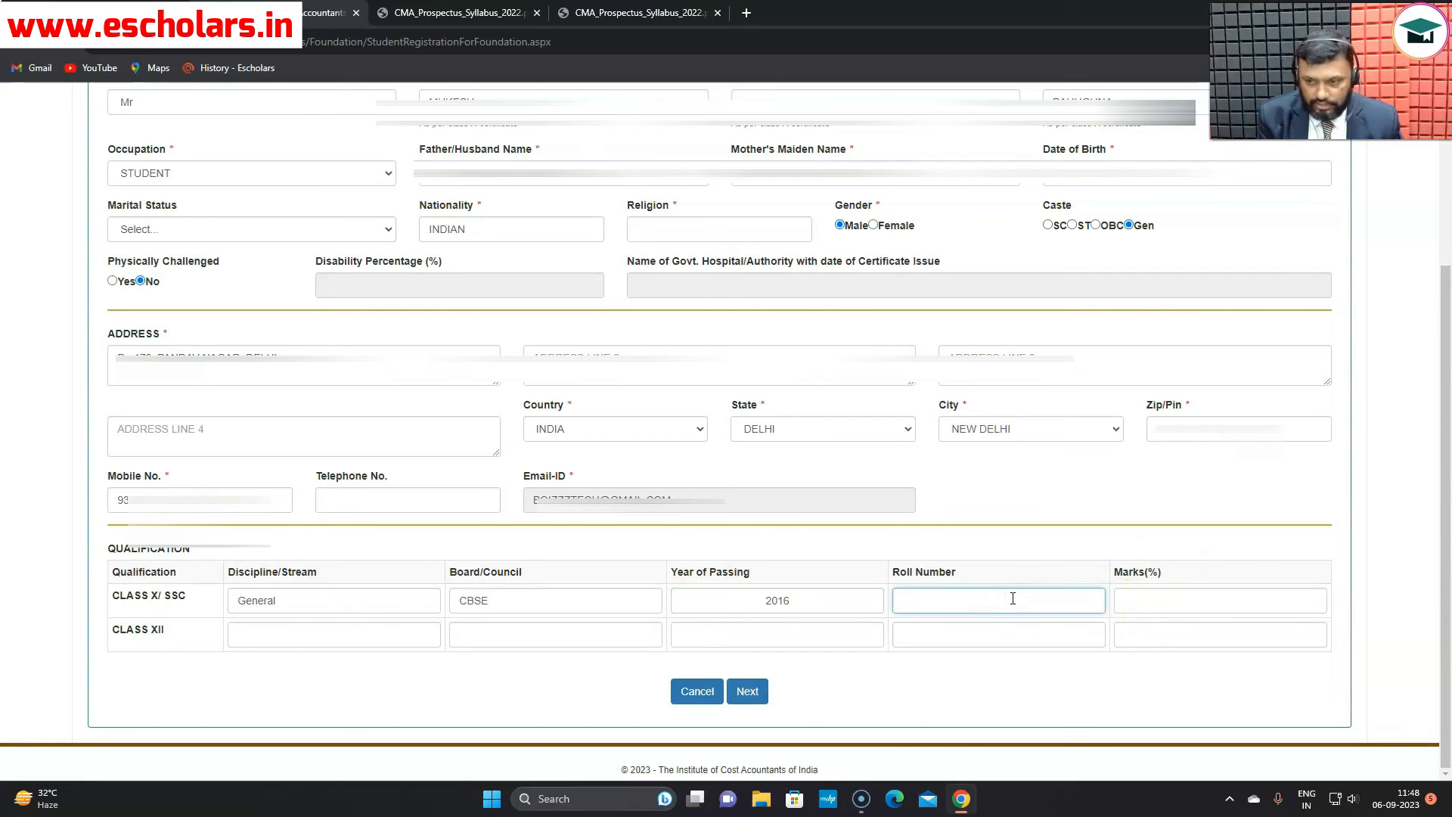
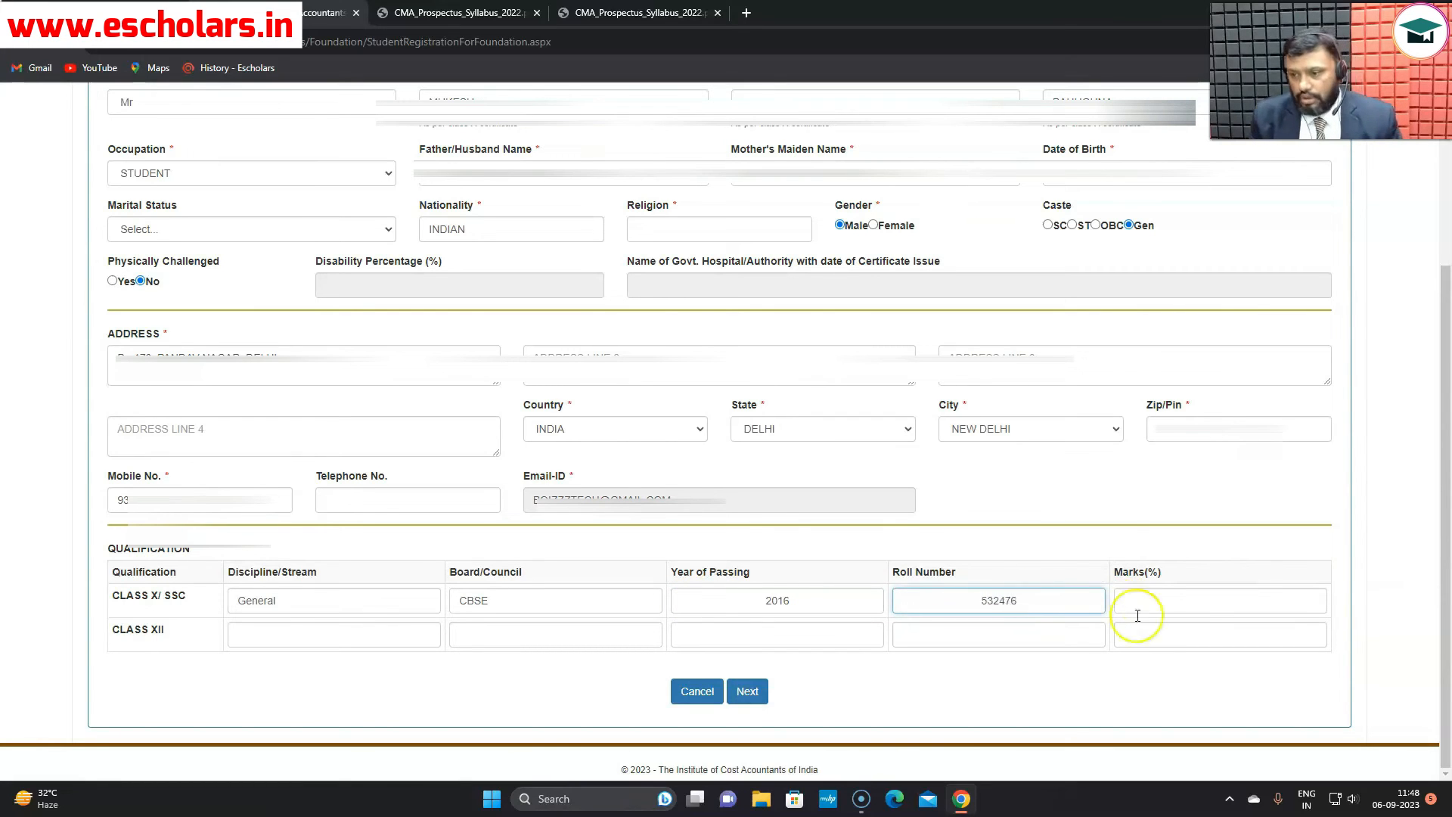
left_click(1143, 606)
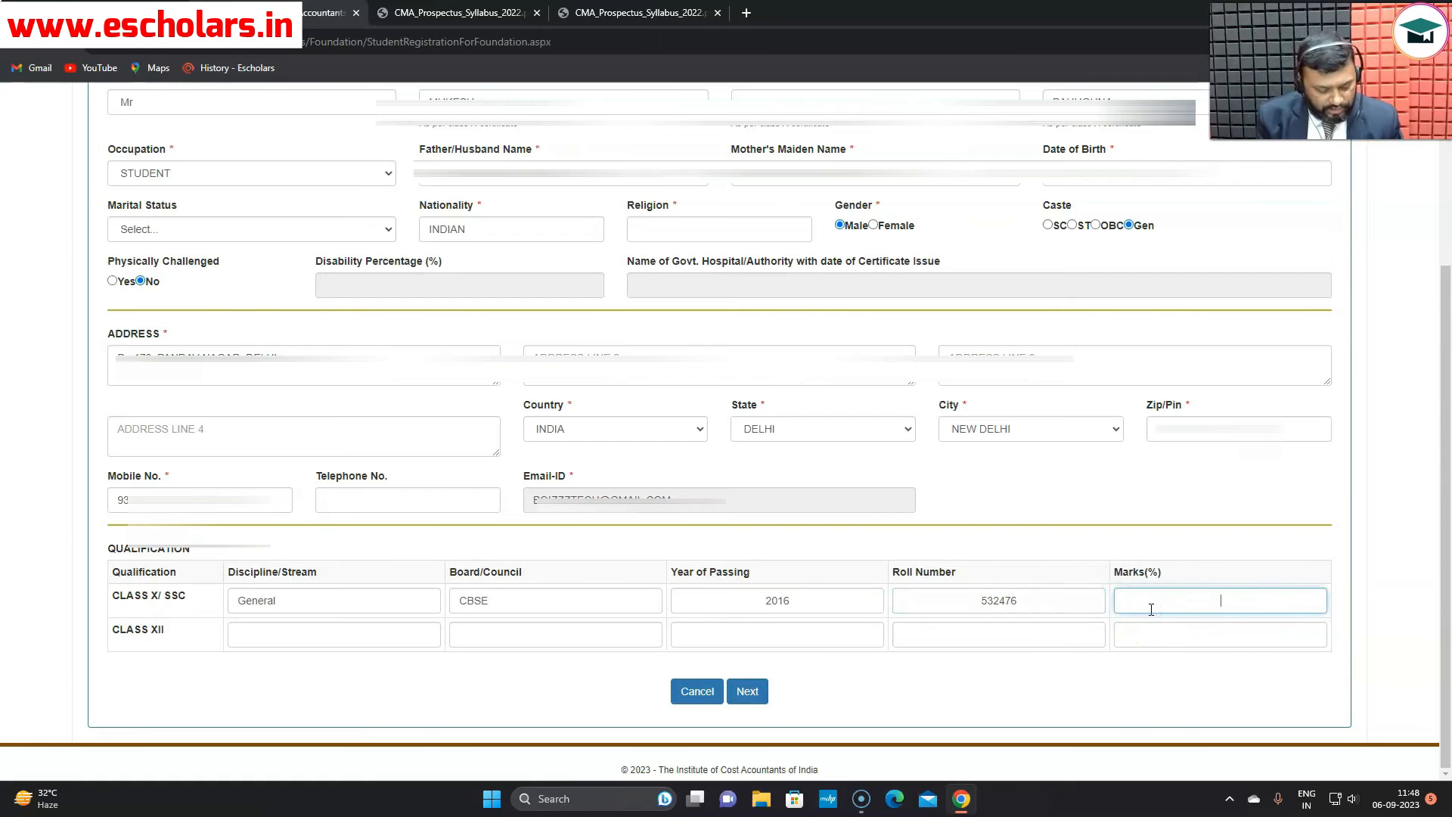
type("67%")
- Enter Class XII details (Commerce, CBSE, 2018, roll number, 89%) and submit for preview
left_click(321, 630)
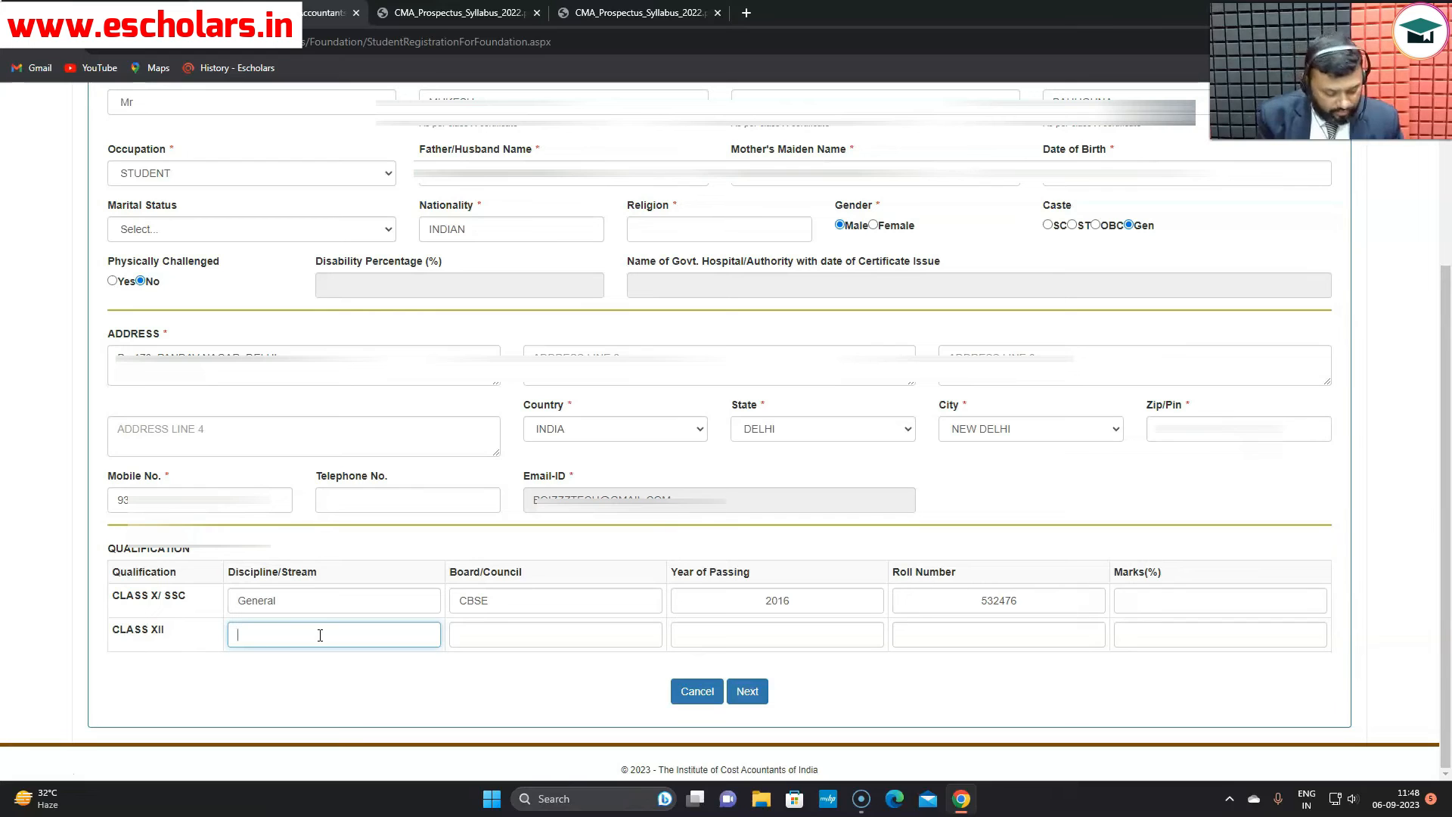
type("Commerce")
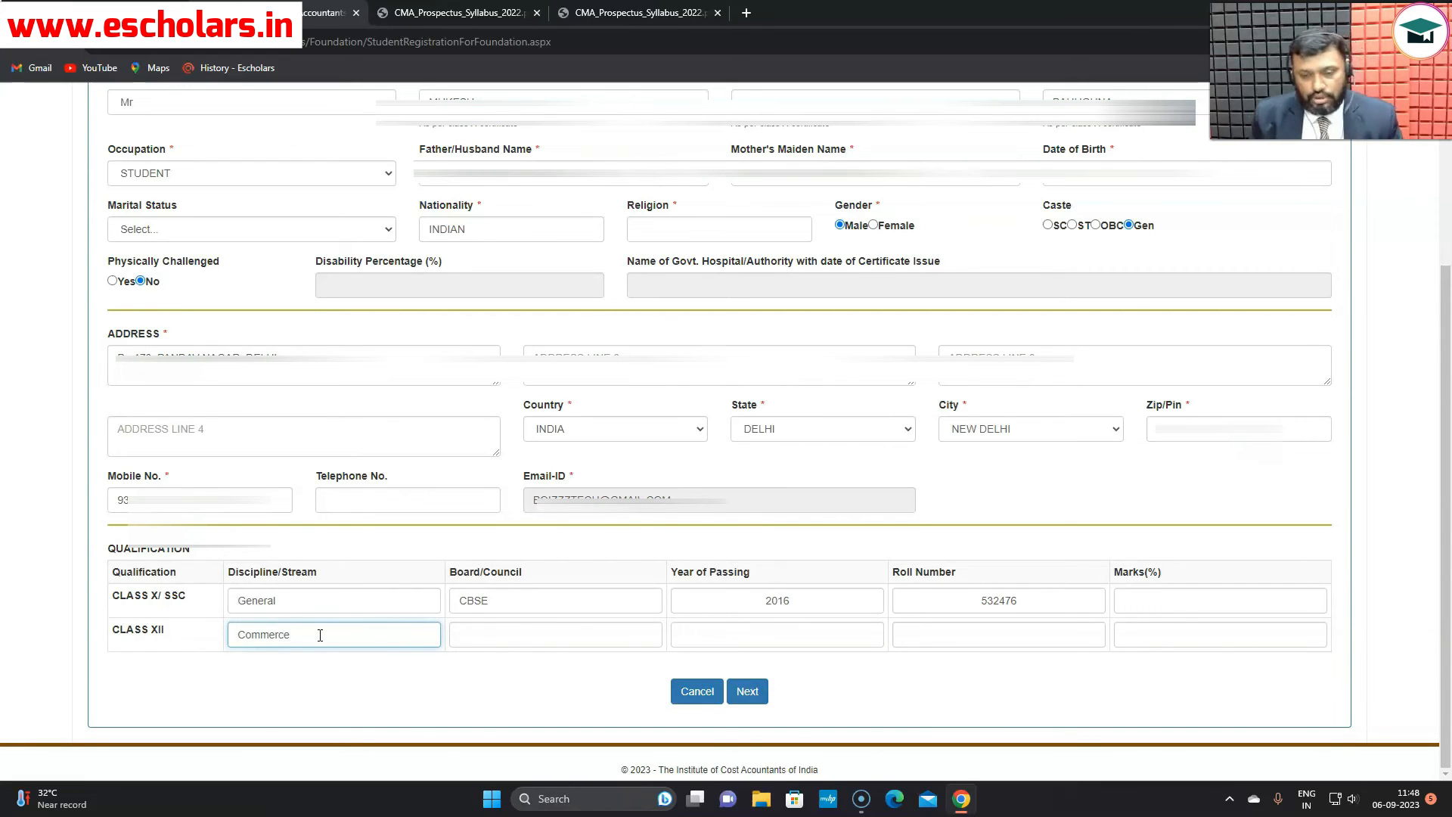
left_click(481, 639)
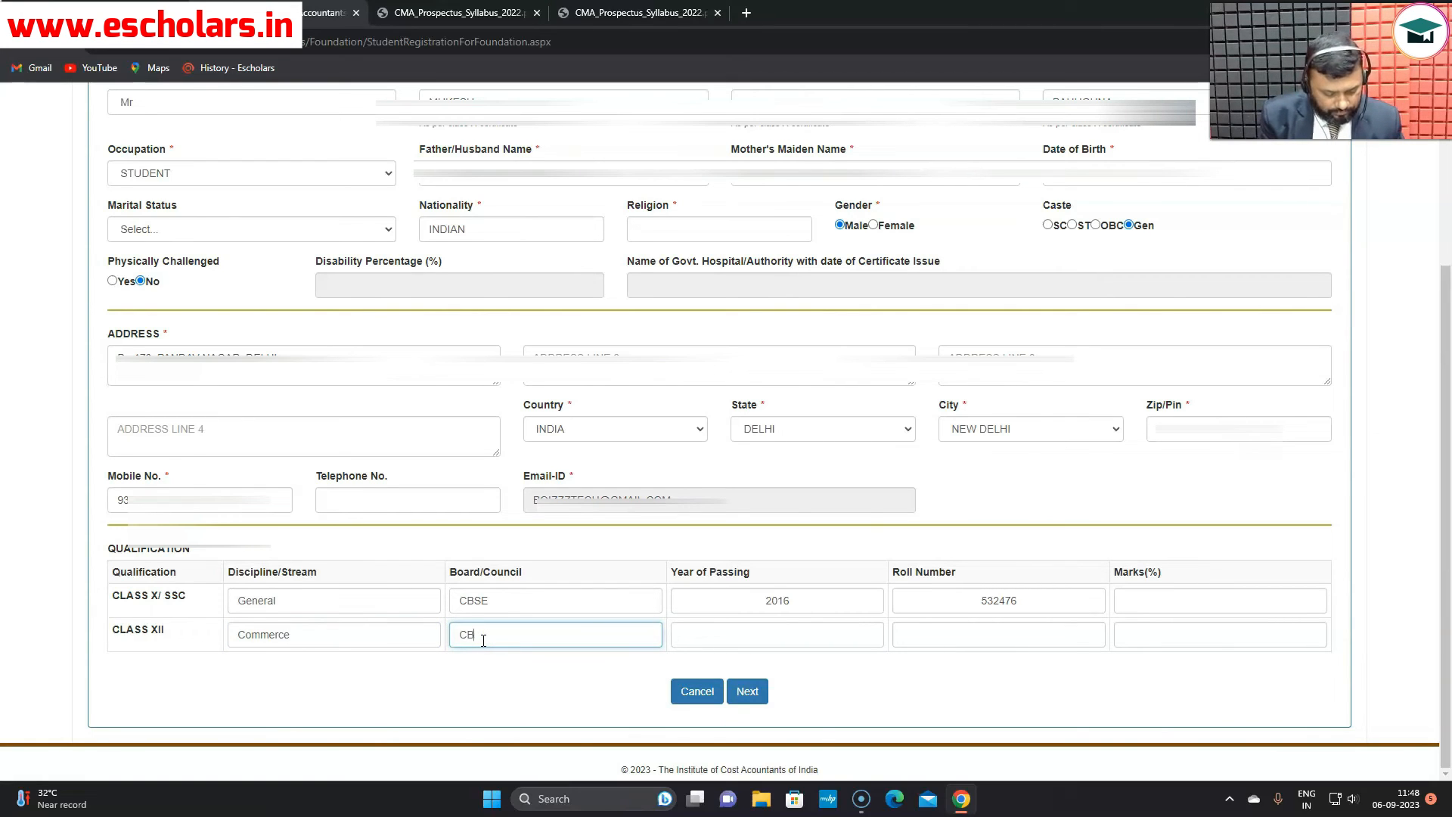
left_click(704, 636)
type("201")
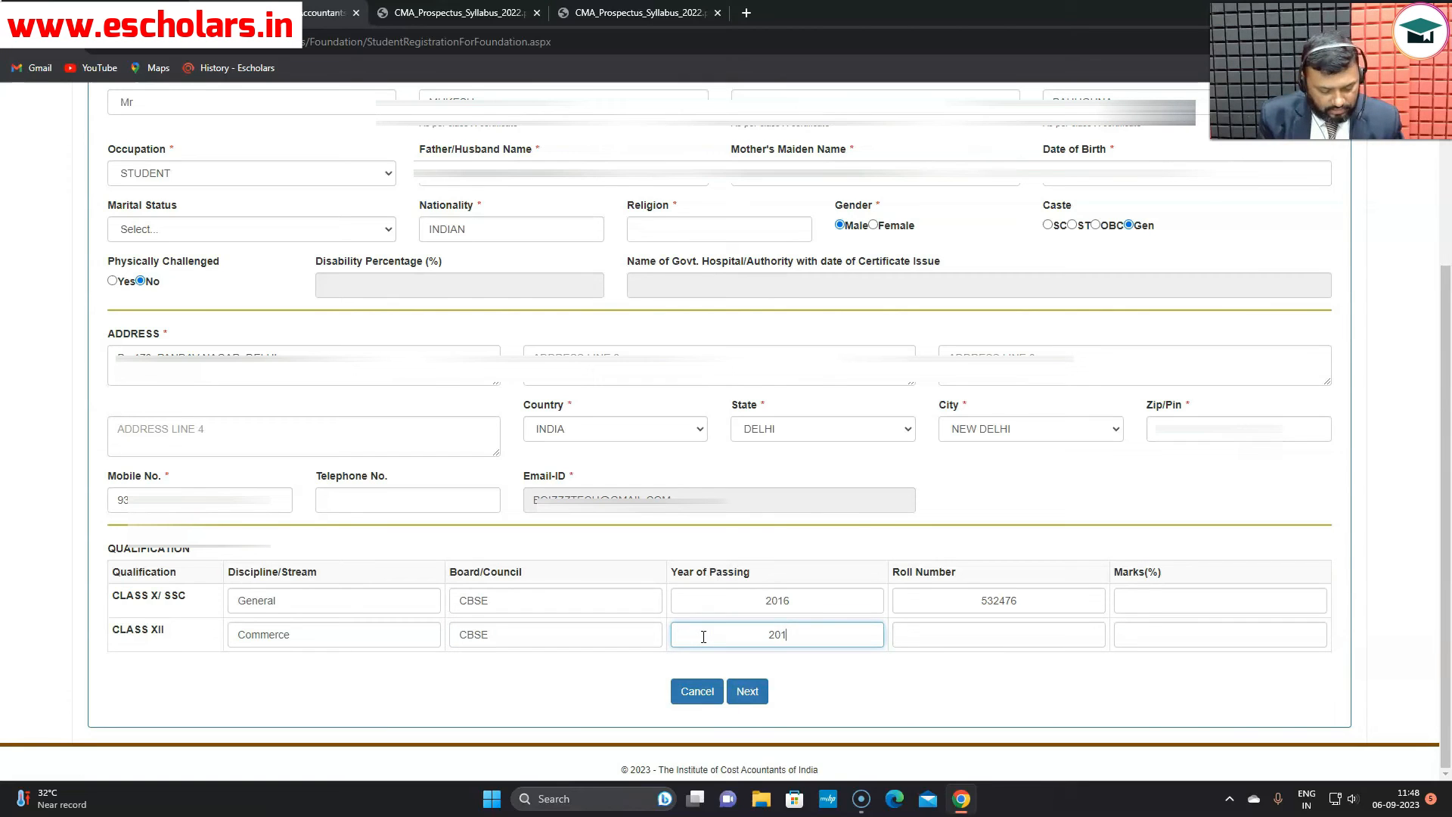
type("8")
left_click(1024, 630)
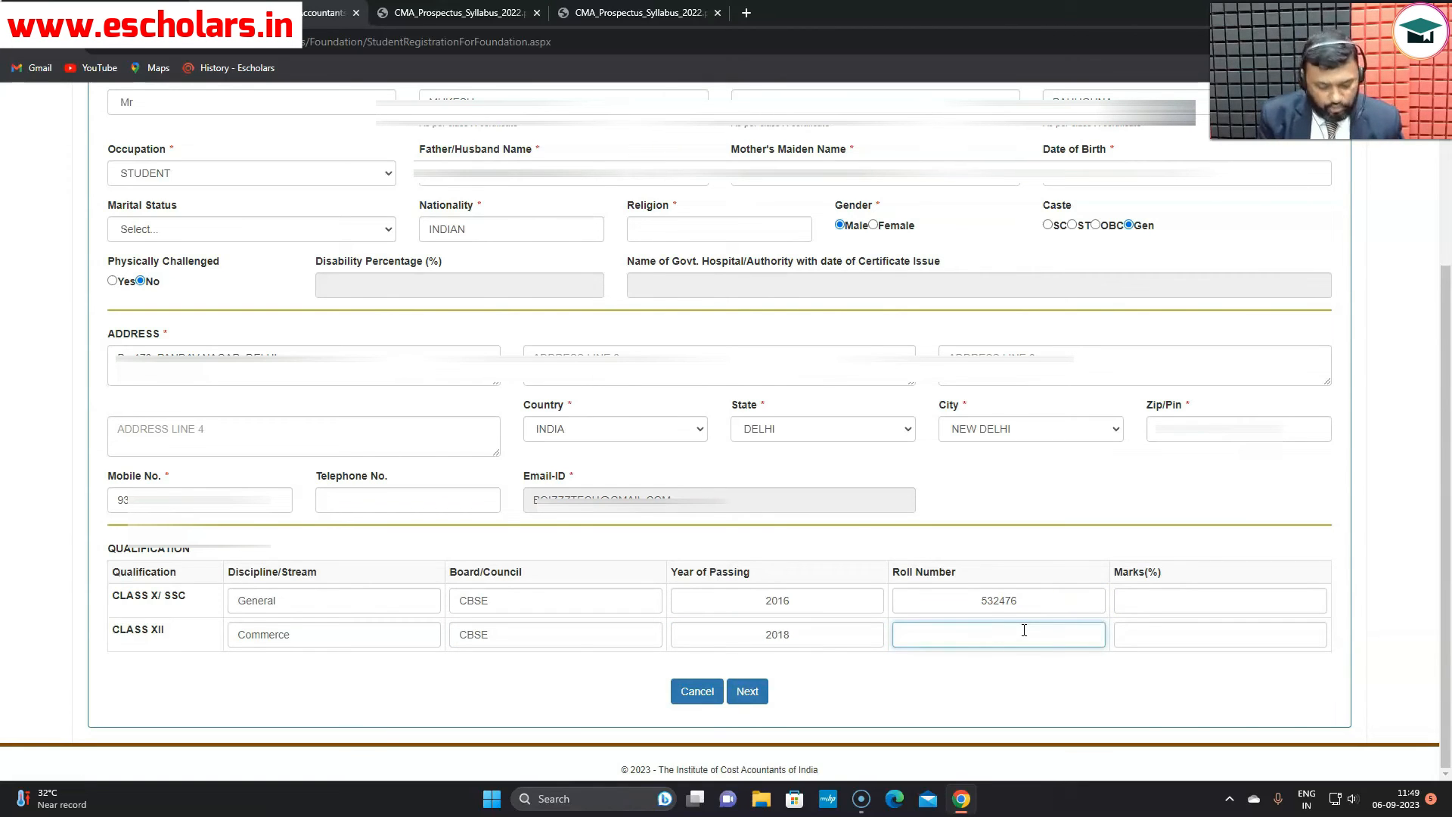
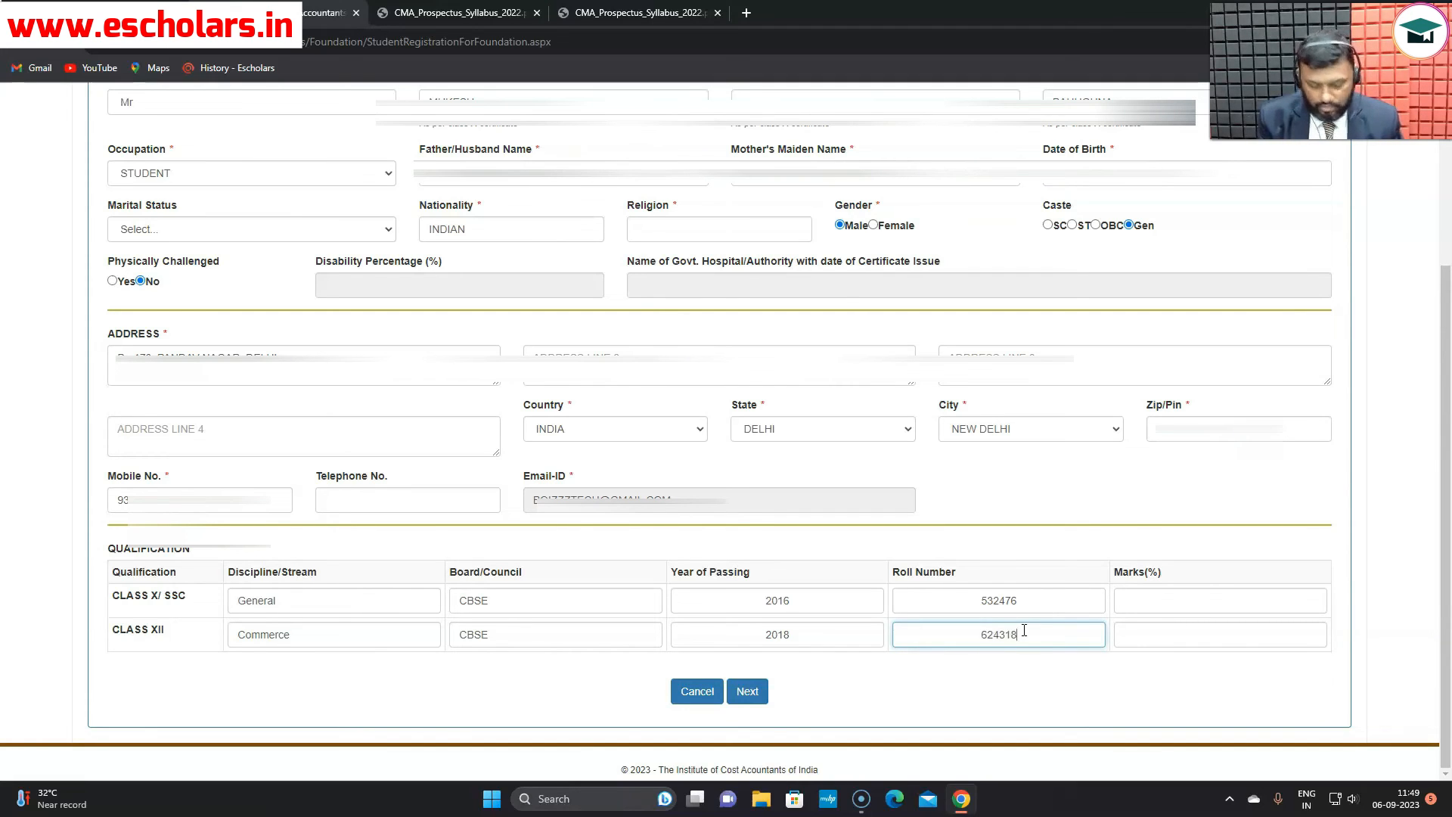
left_click(1128, 635)
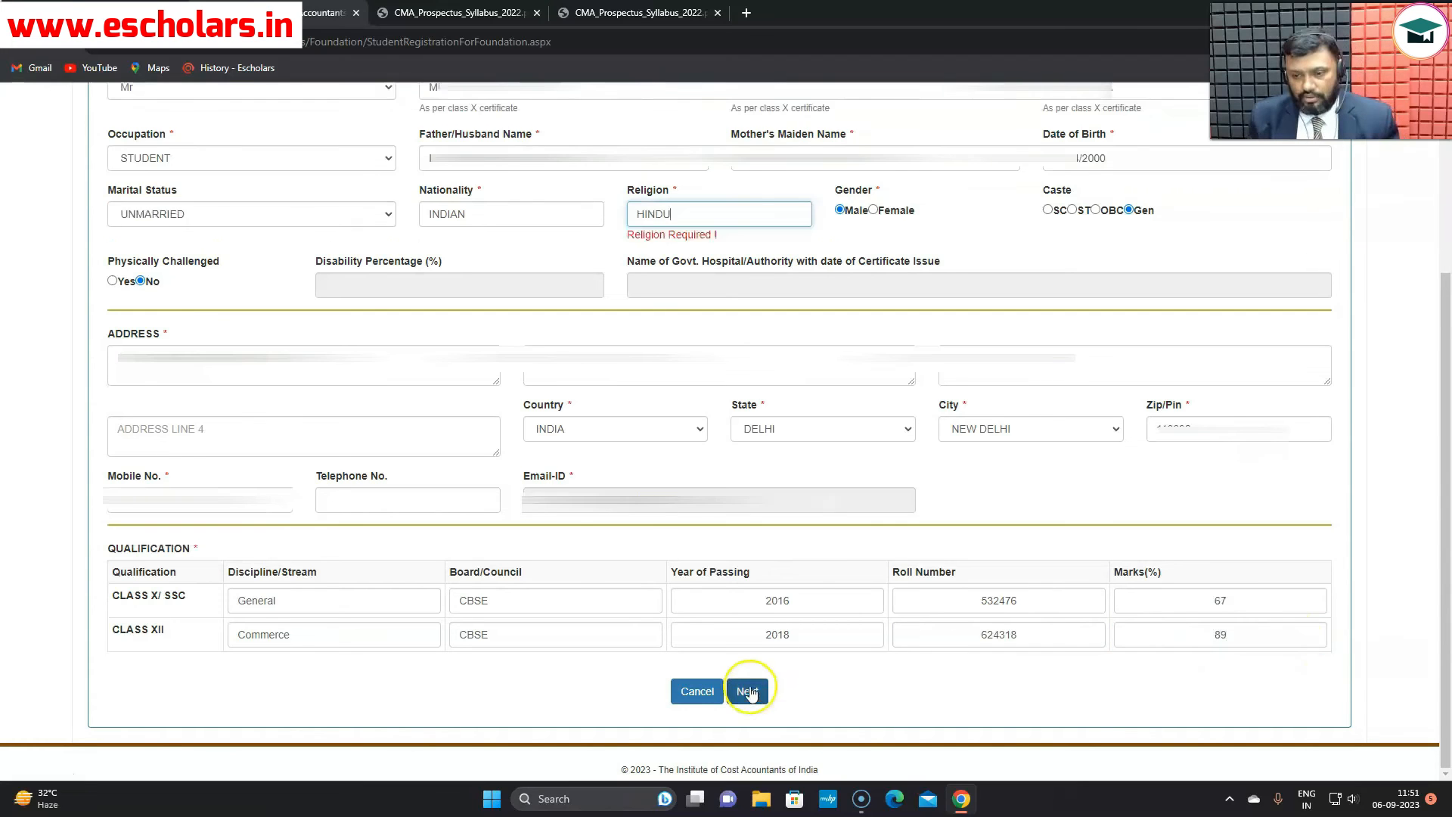
left_click(746, 690)
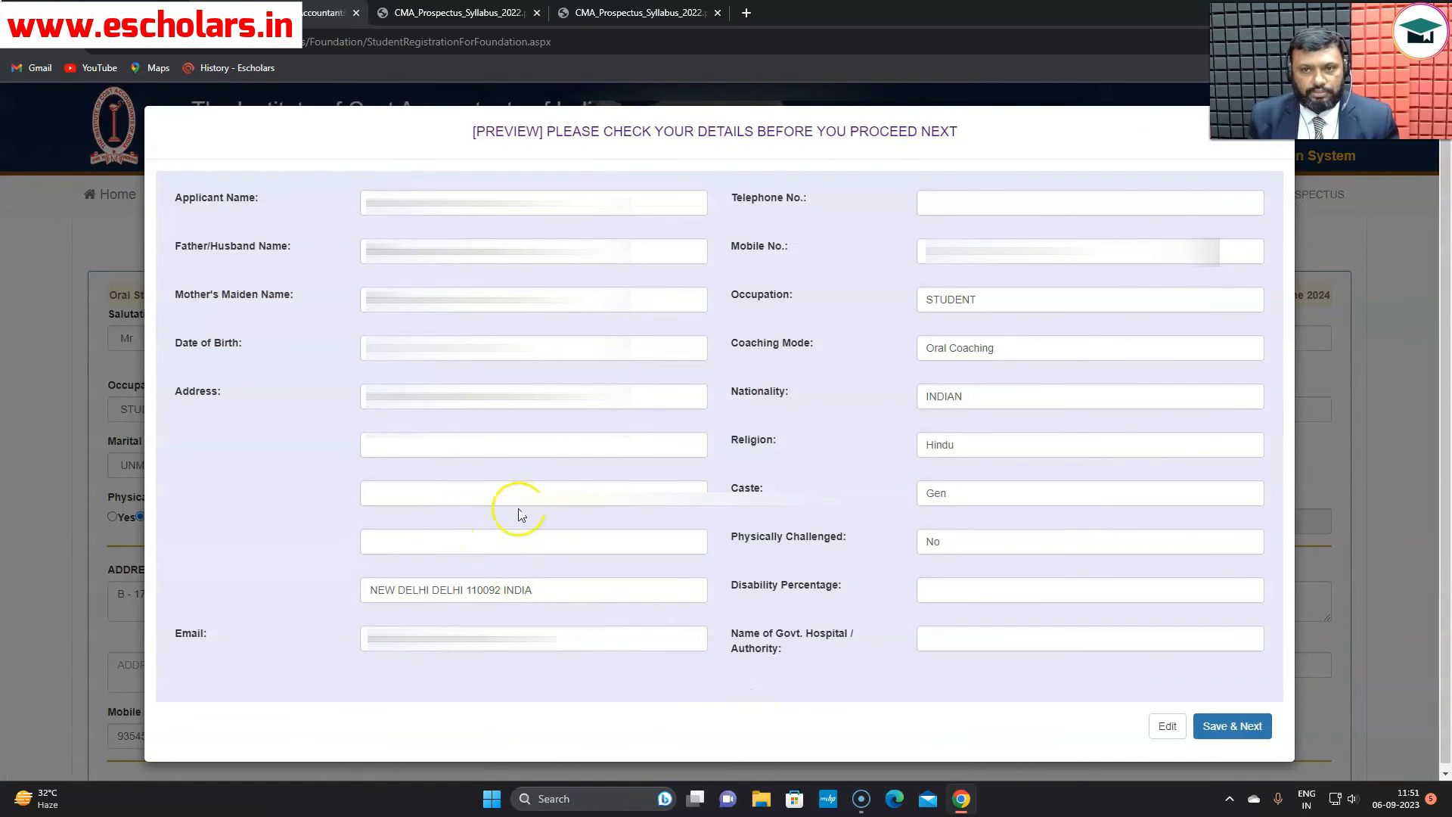
- Save the previewed applicant details and continue to the Attachment upload page
scroll(452, 498, "down", 1)
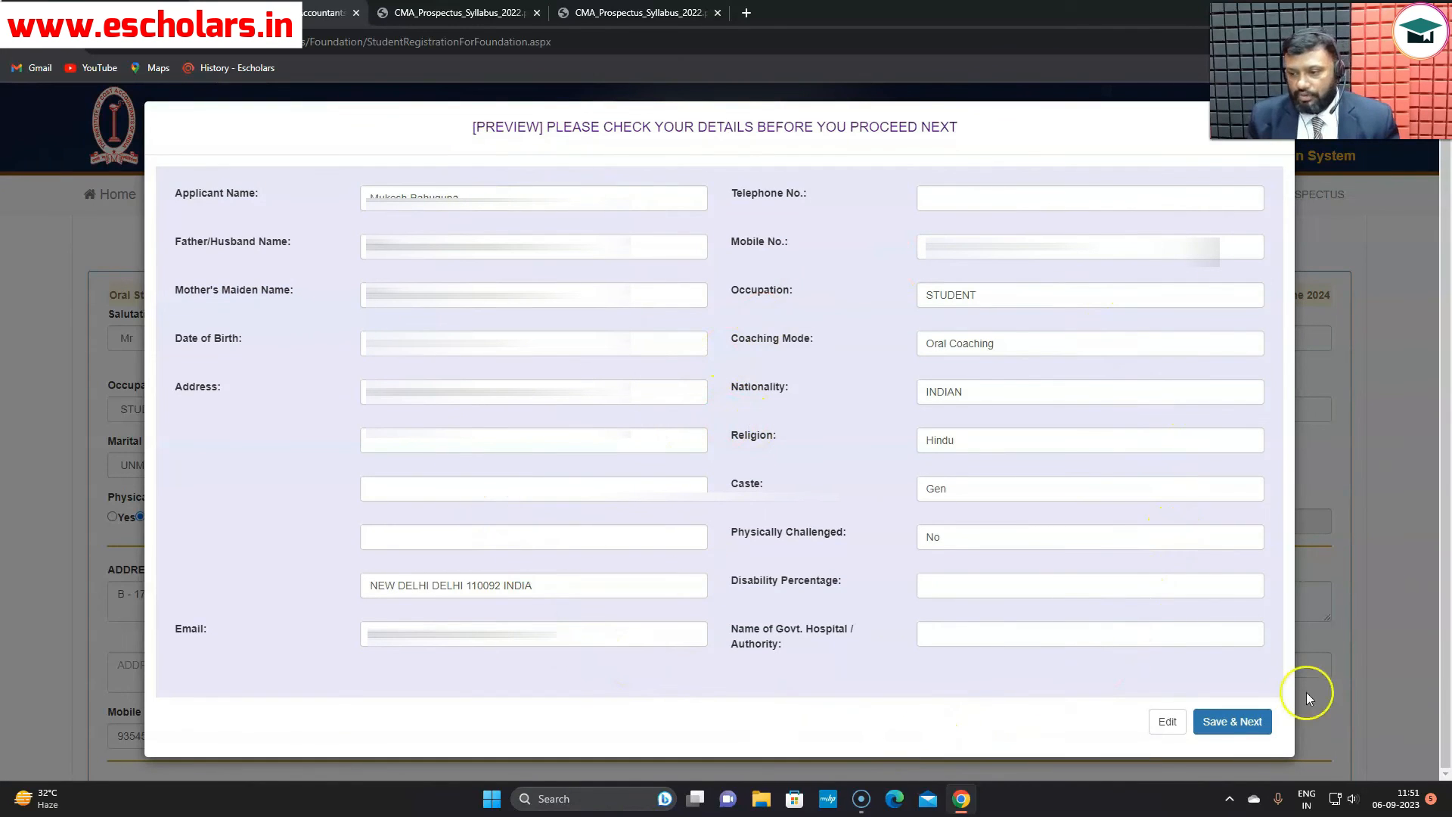
left_click(1232, 722)
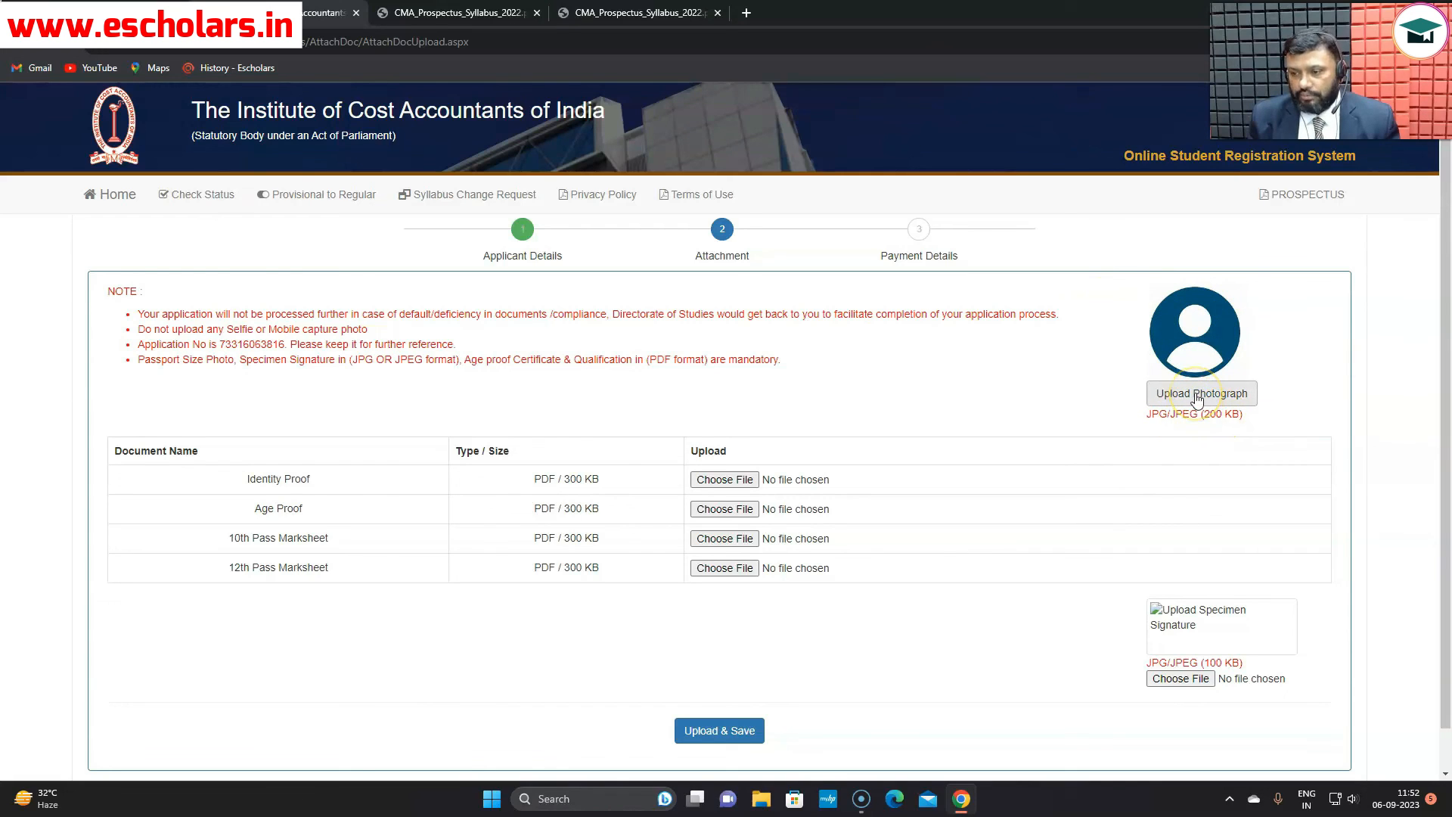
scroll(1198, 398, "down", 1)
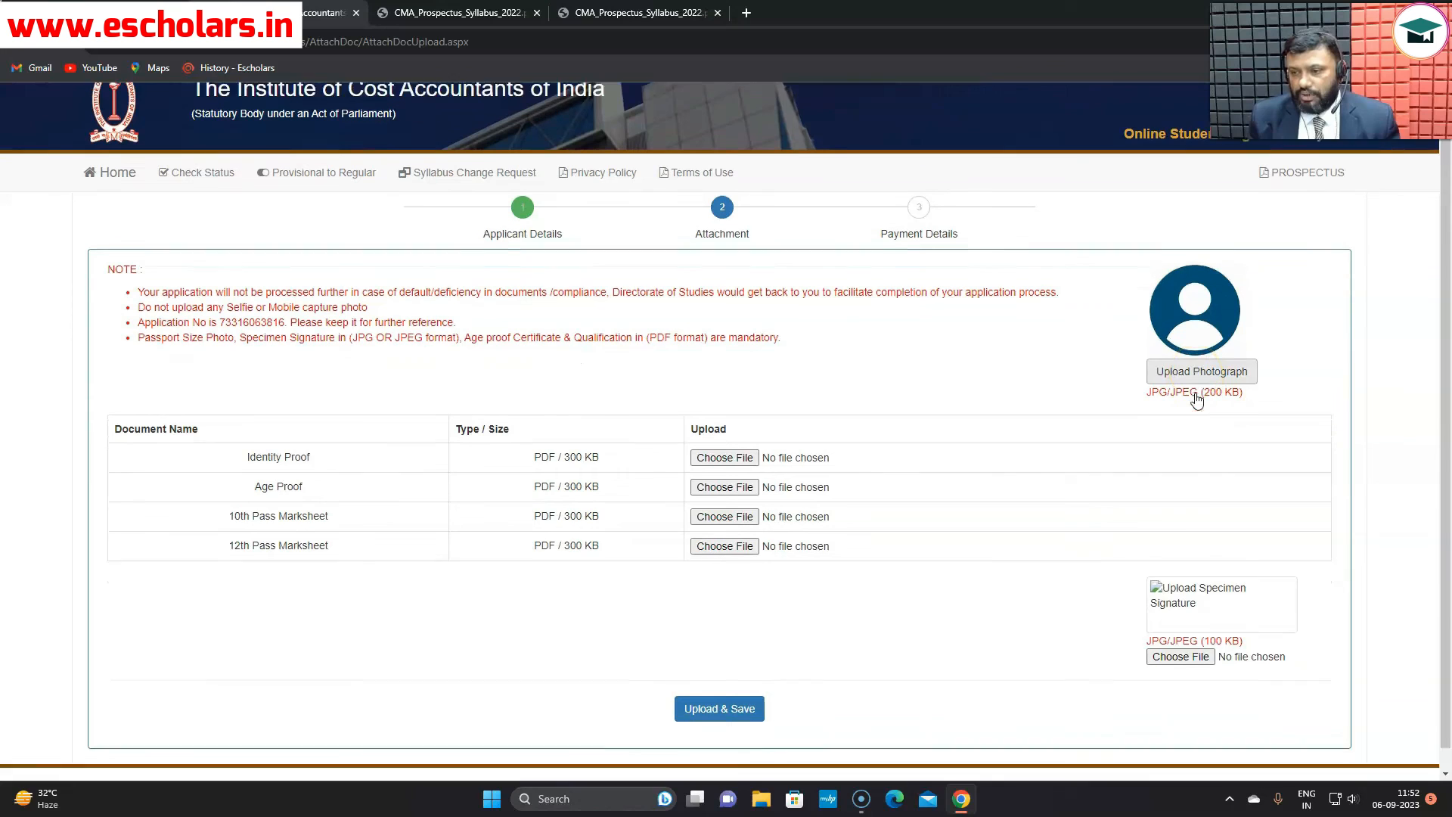